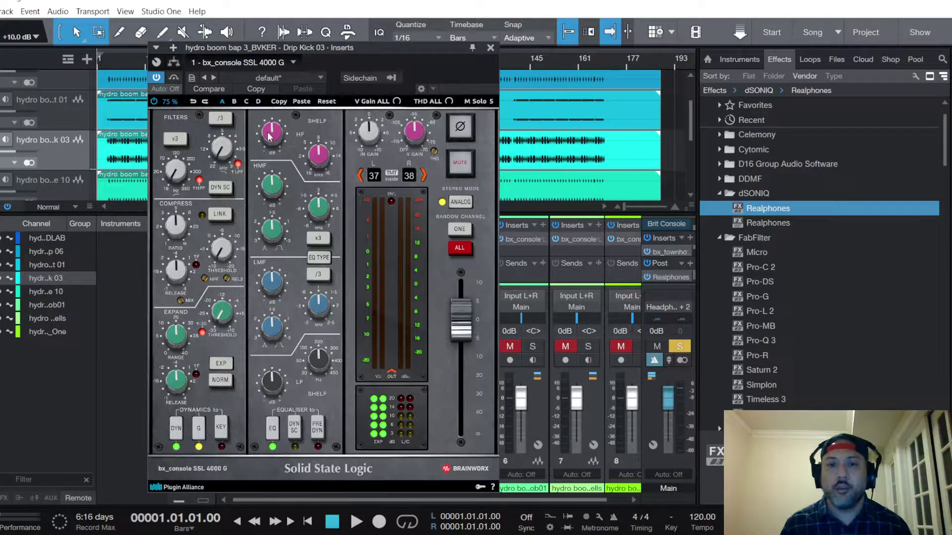
Mute the Mic/Aux source in OBS, and play the song in Studio One with the kick soloed.
{"action": "key", "text": "alt+Tab"}
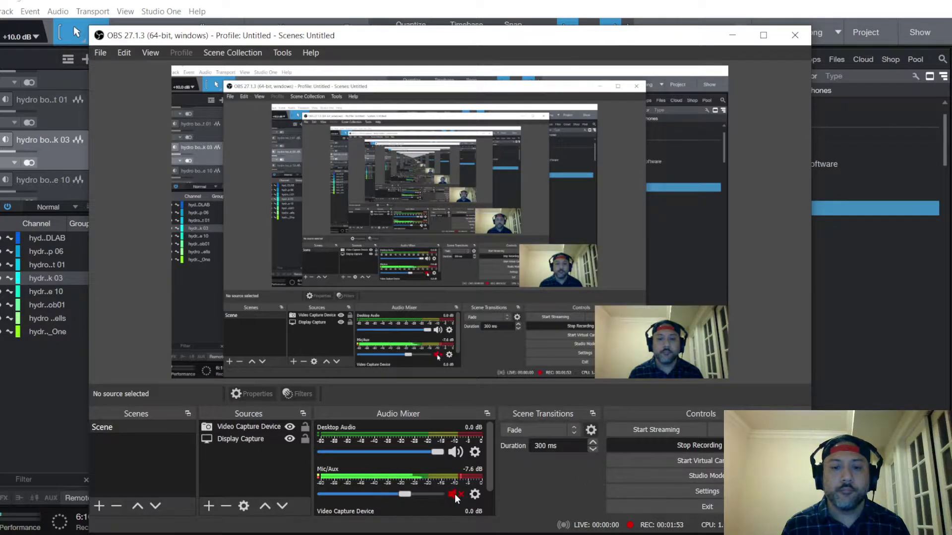
{"action": "left_click", "coordinate": [732, 34]}
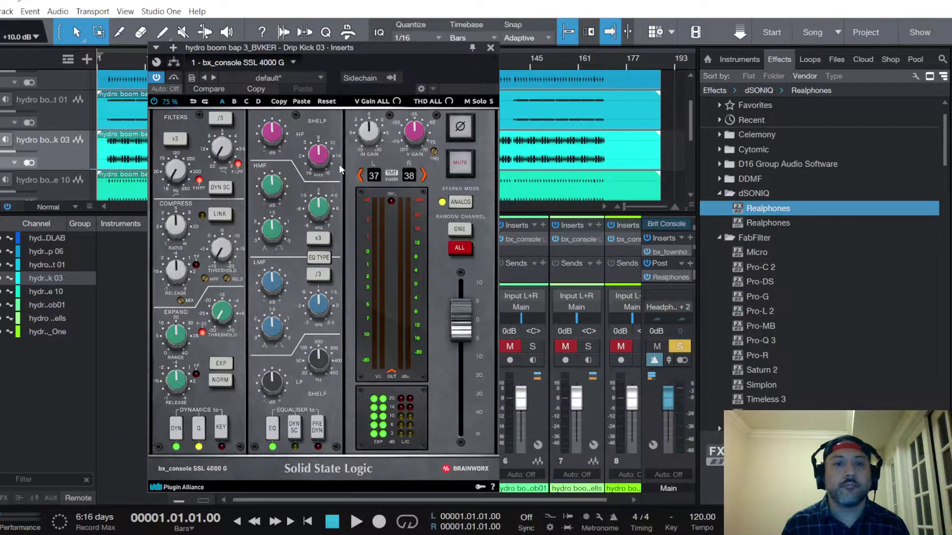
{"action": "key", "text": "space"}
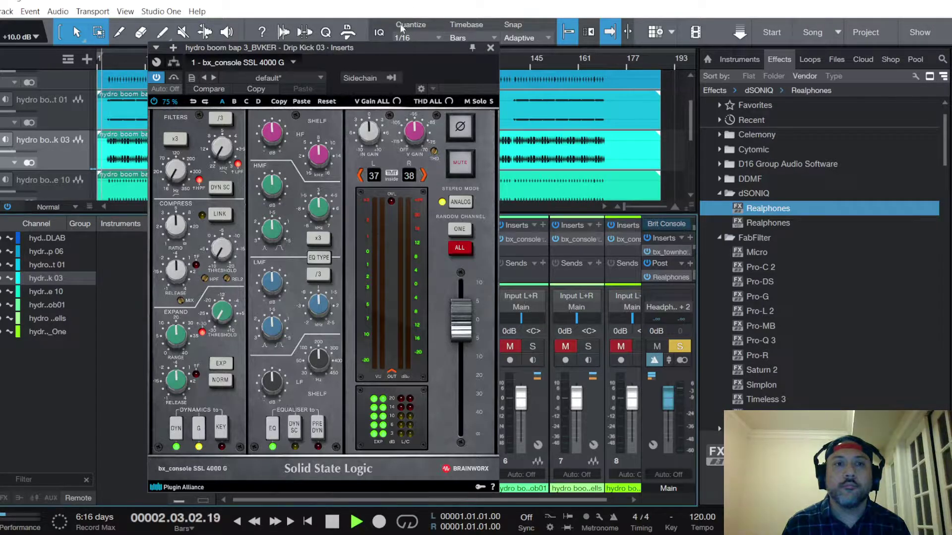
{"action": "left_click", "coordinate": [490, 47]}
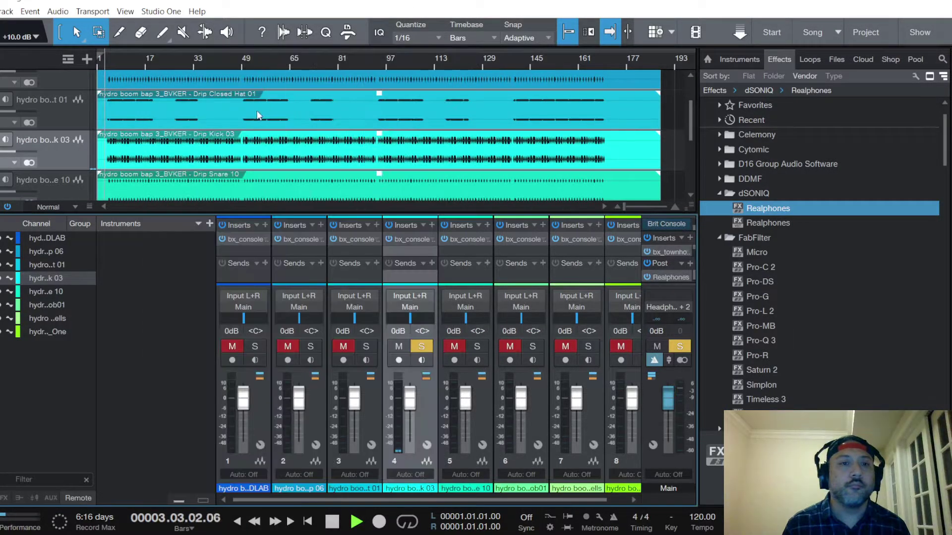
{"action": "key", "text": "space"}
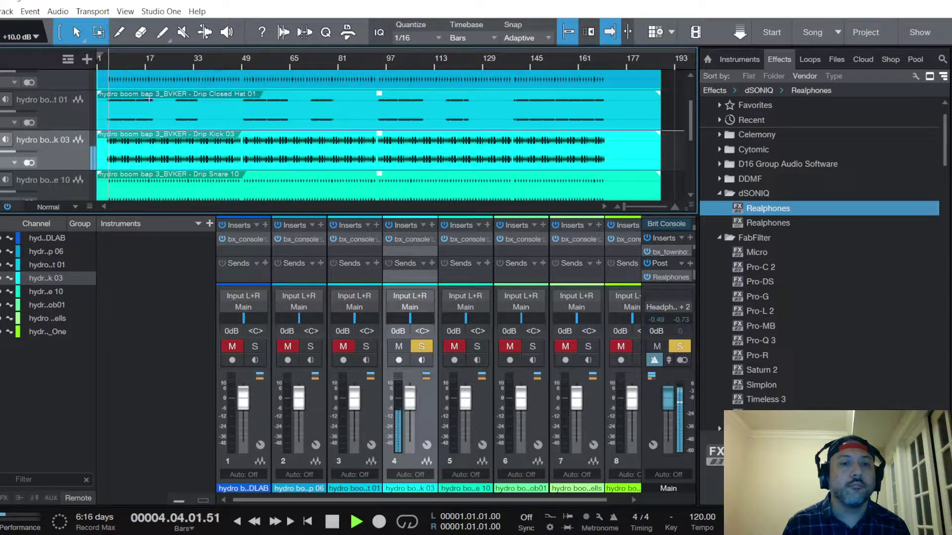
Set the kick's bx_console compressor to a slightly lower ratio, a 0.10 s release and a -3.0 dB threshold.
{"action": "left_click", "coordinate": [419, 238]}
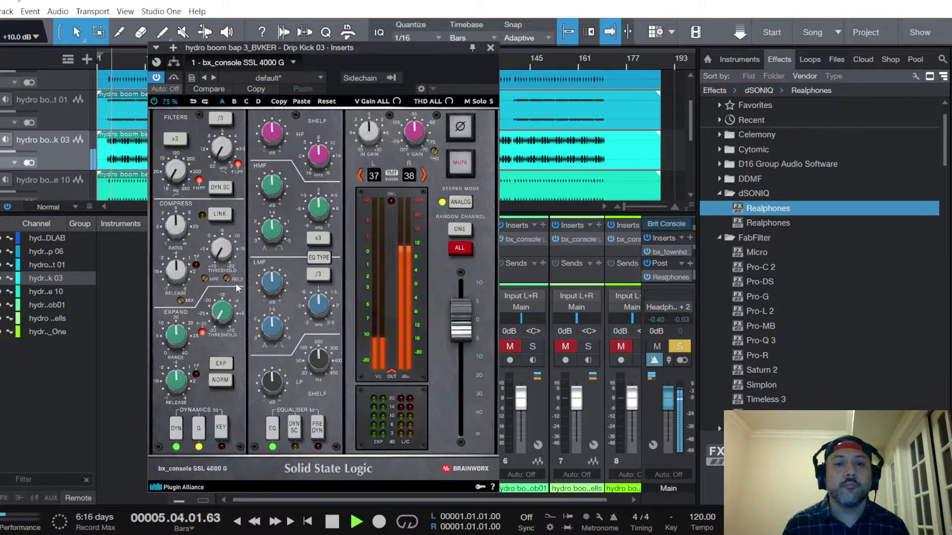
{"action": "left_click_drag", "start_coordinate": [174, 234], "coordinate": [183, 285]}
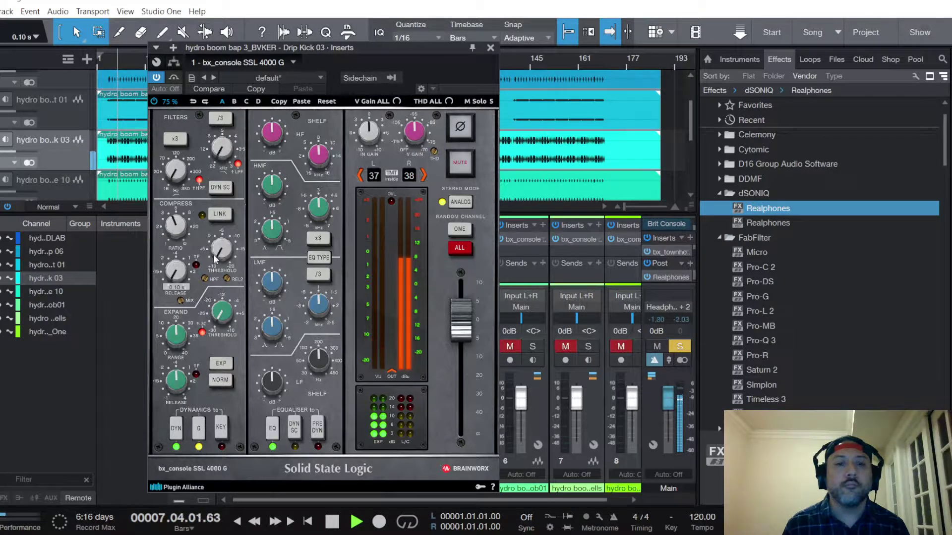
{"action": "left_click_drag", "start_coordinate": [221, 248], "coordinate": [222, 253]}
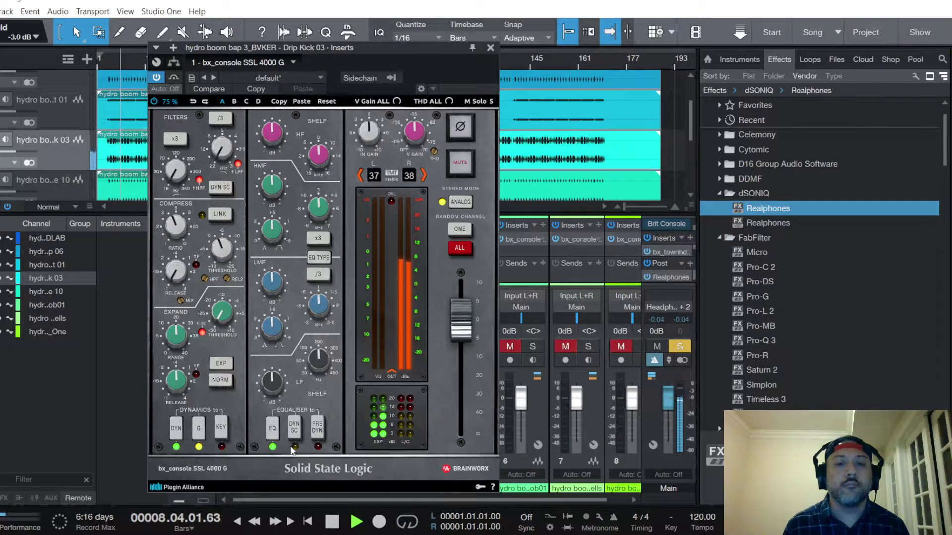
Place the kick's EQ before the dynamics and boost its LF shelf and HMF band, with HF gain at +4.0 dB.
{"action": "left_click", "coordinate": [318, 425]}
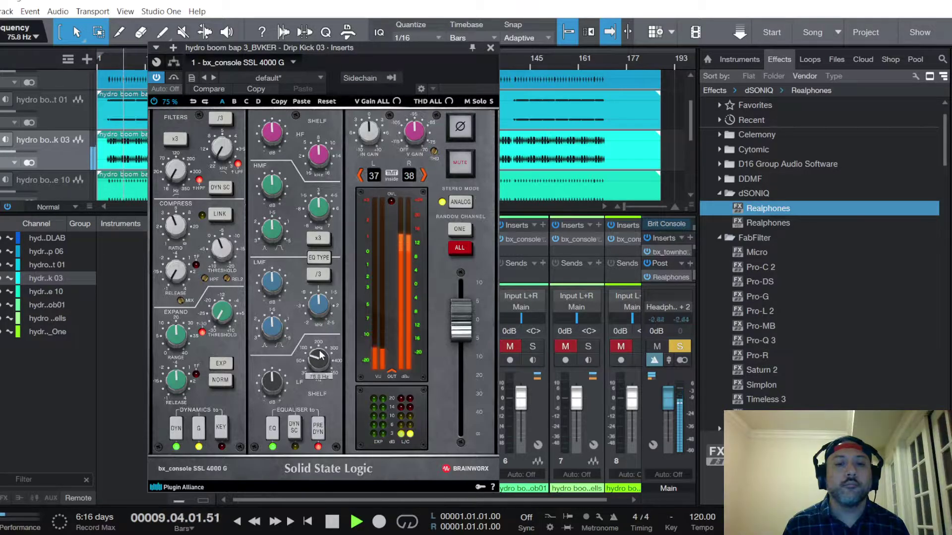
{"action": "mouse_move", "coordinate": [319, 357]}
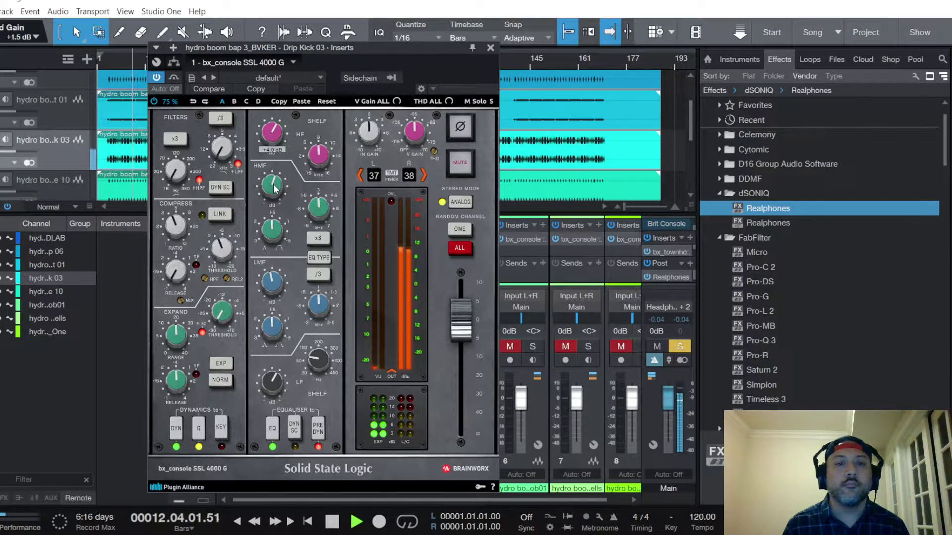
{"action": "left_click", "coordinate": [491, 48]}
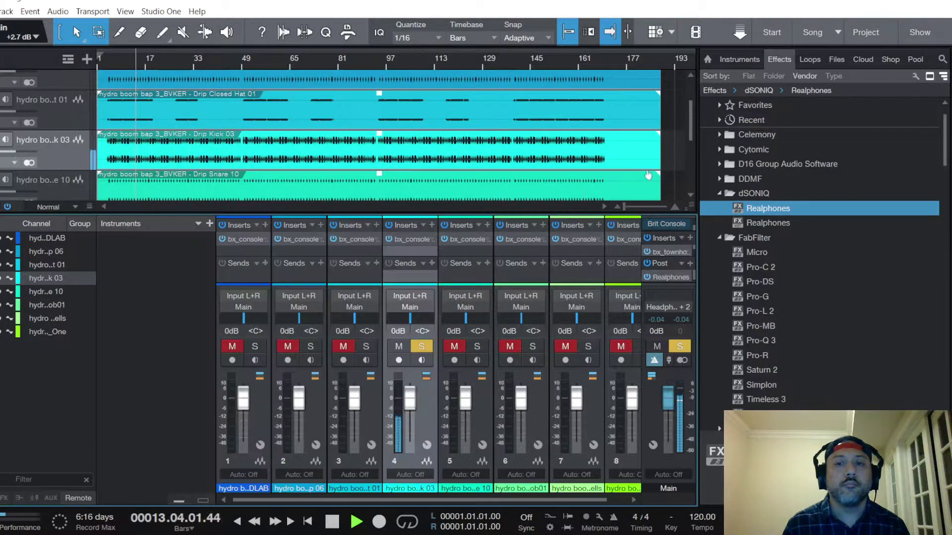
Lower the Realphones output on the main bus to -1.8 dB.
{"action": "left_click", "coordinate": [669, 276]}
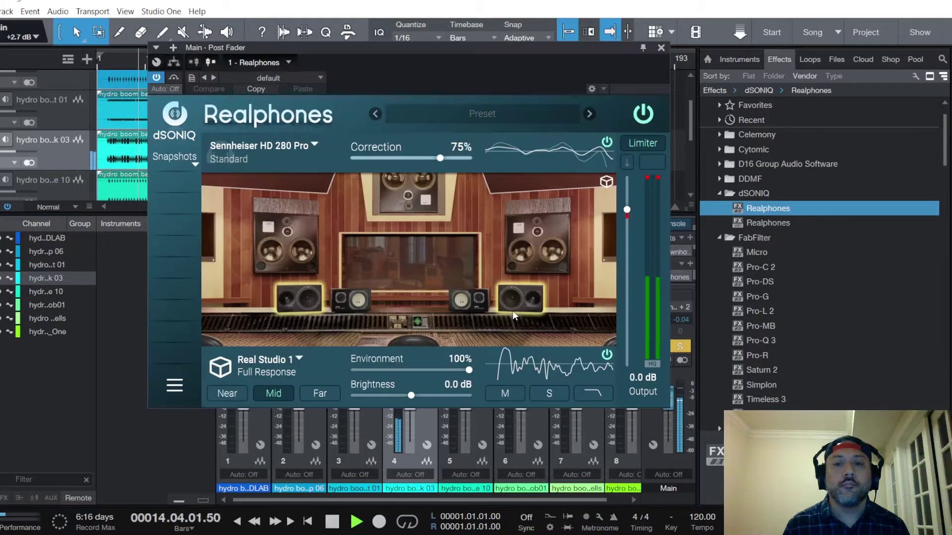
{"action": "left_click_drag", "start_coordinate": [626, 209], "coordinate": [626, 219]}
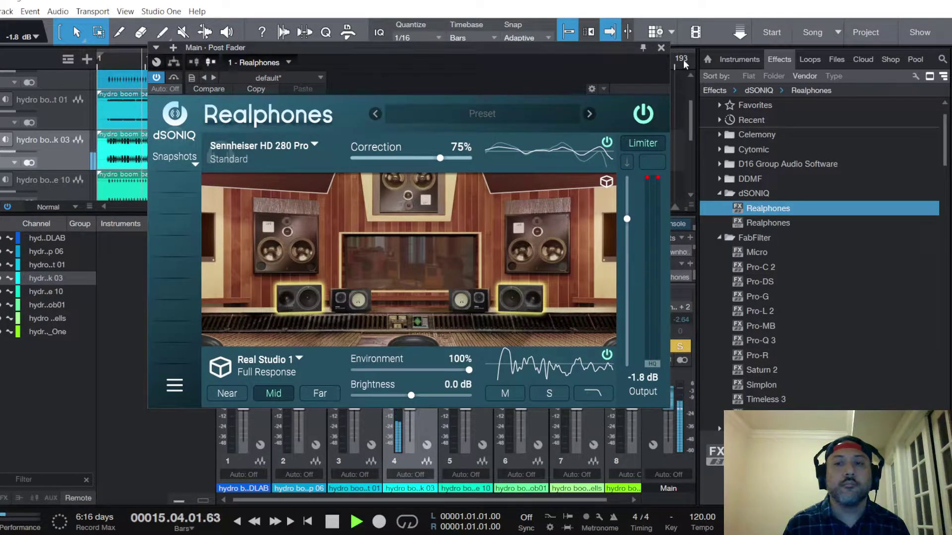
{"action": "left_click", "coordinate": [662, 48]}
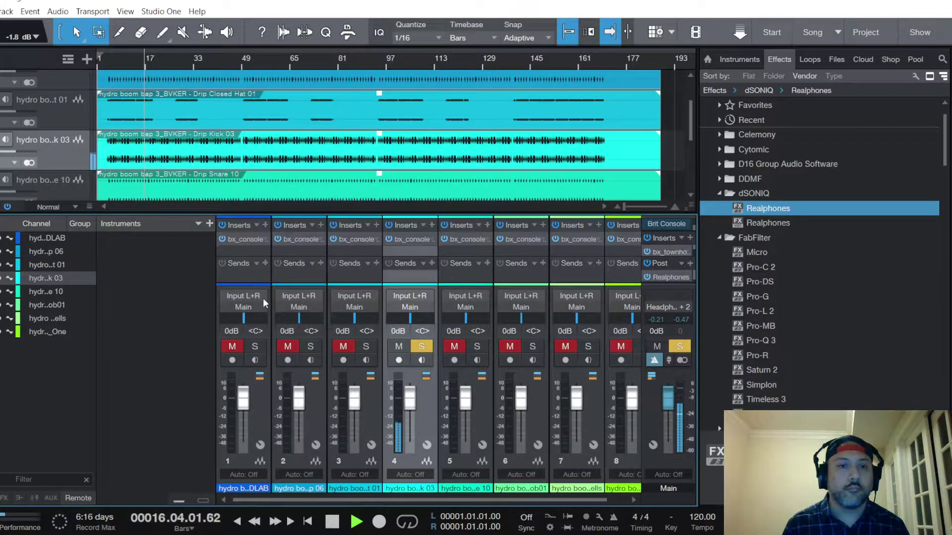
Unmute and solo the 80ies_SY_Pad_Loop track and set its fader to -5.4 dB.
{"action": "scroll", "coordinate": [59, 136], "scroll_direction": "up", "scroll_amount": 2}
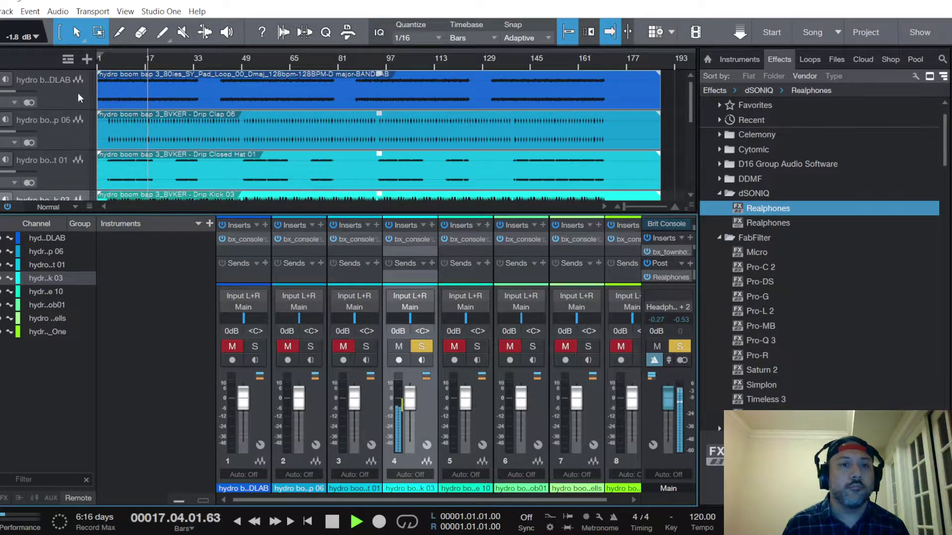
{"action": "scroll", "coordinate": [76, 93], "scroll_direction": "down", "scroll_amount": 4}
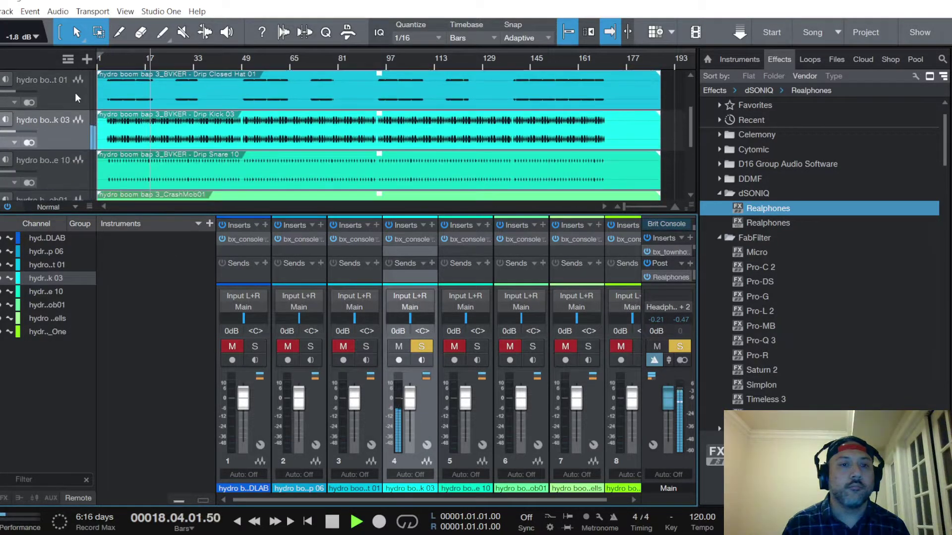
{"action": "scroll", "coordinate": [74, 93], "scroll_direction": "up", "scroll_amount": 4}
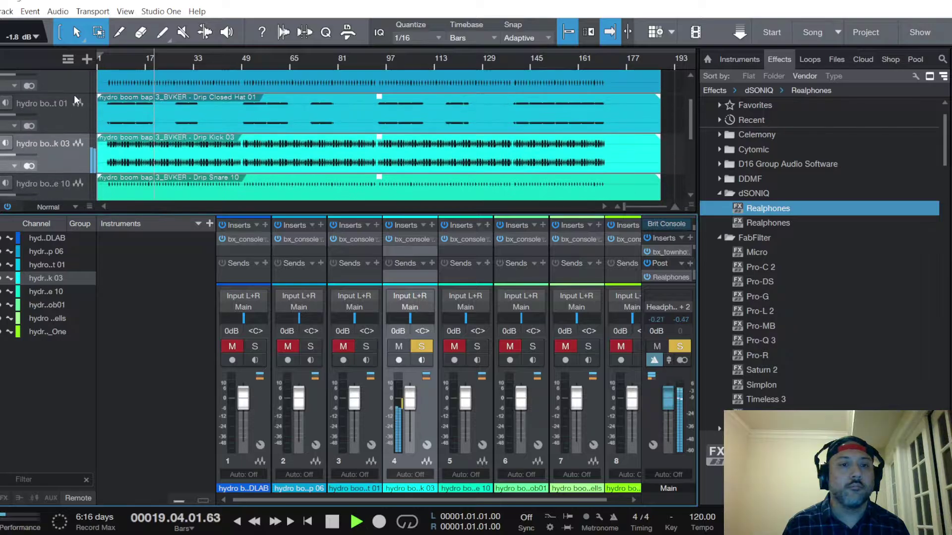
{"action": "left_click", "coordinate": [74, 97]}
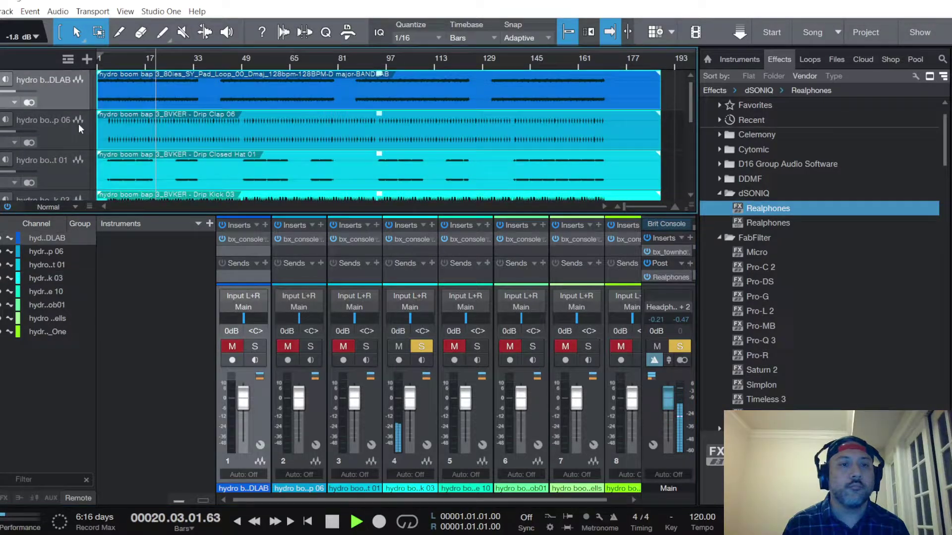
{"action": "left_click", "coordinate": [233, 347]}
{"action": "left_click", "coordinate": [255, 346]}
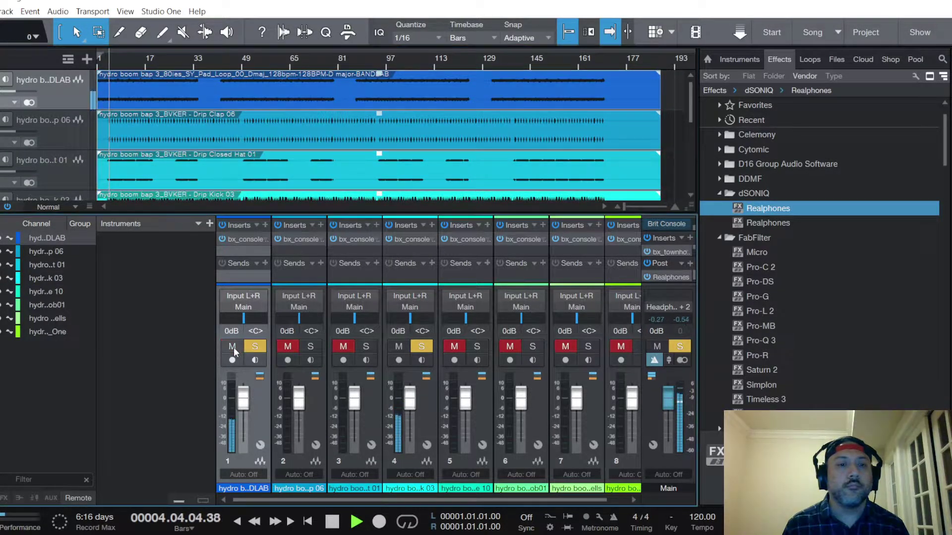
{"action": "left_click_drag", "start_coordinate": [236, 404], "coordinate": [246, 408]}
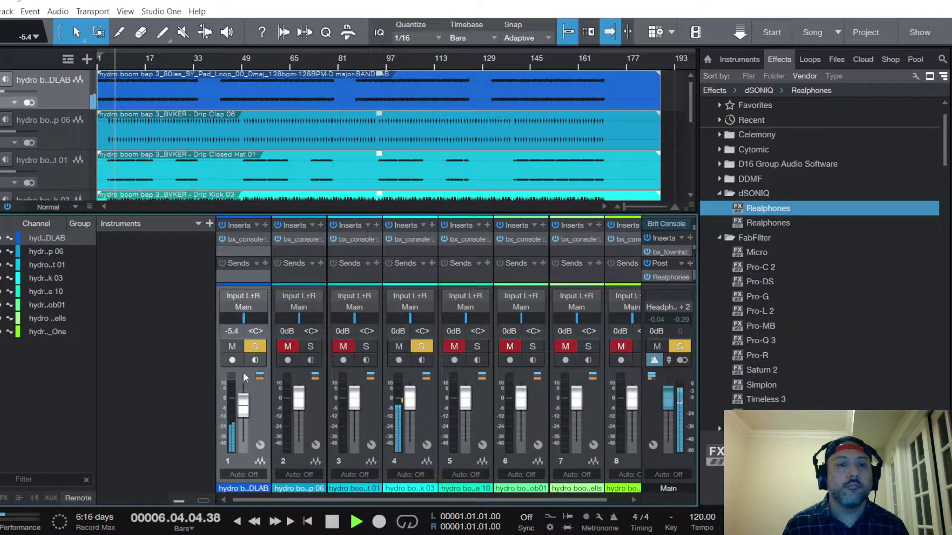
Lower the compressor ratio and threshold in the pad's bx_console and place its EQ before the dynamics.
{"action": "left_click", "coordinate": [246, 240]}
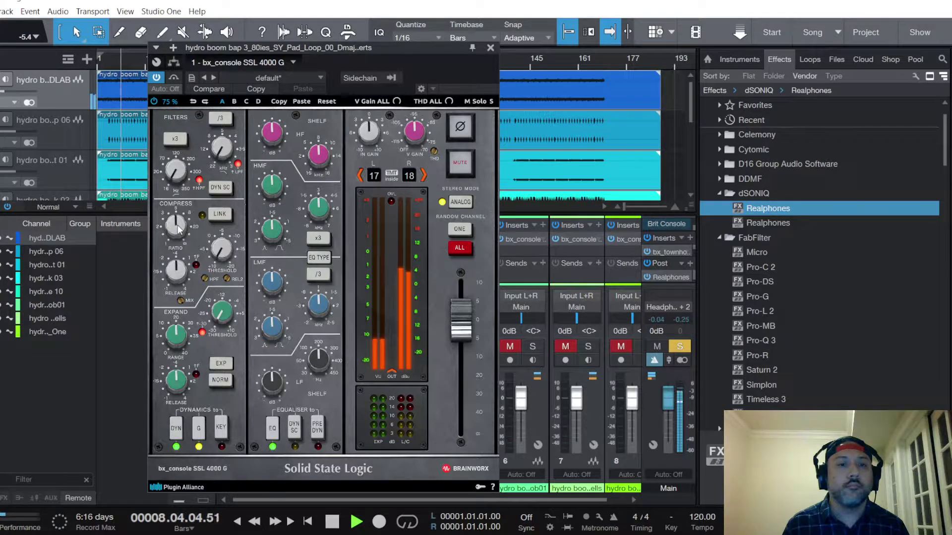
{"action": "left_click_drag", "start_coordinate": [177, 218], "coordinate": [221, 250]}
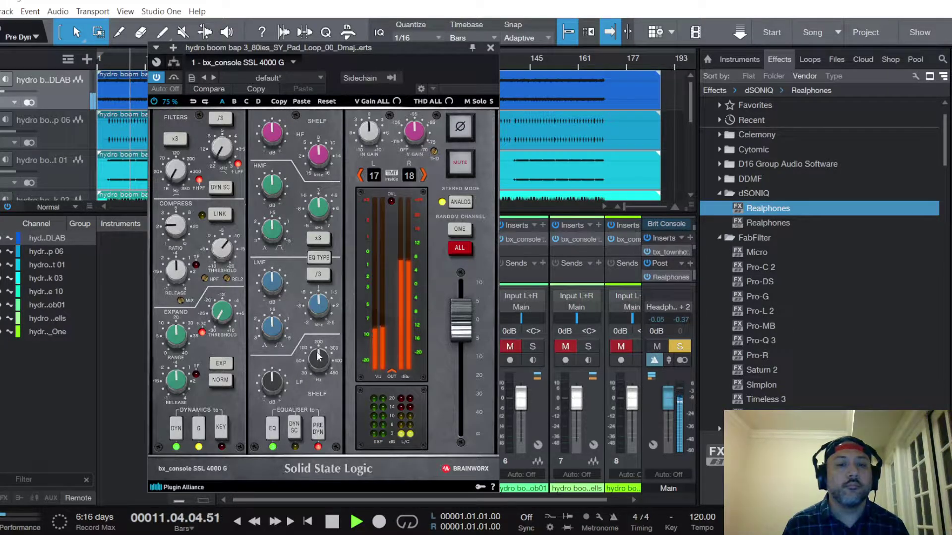
Shape the pad's EQ with a raised LF frequency, about +3.6 dB LF gain, a slight LMF cut and an HF boost.
{"action": "left_click_drag", "start_coordinate": [320, 359], "coordinate": [321, 361]}
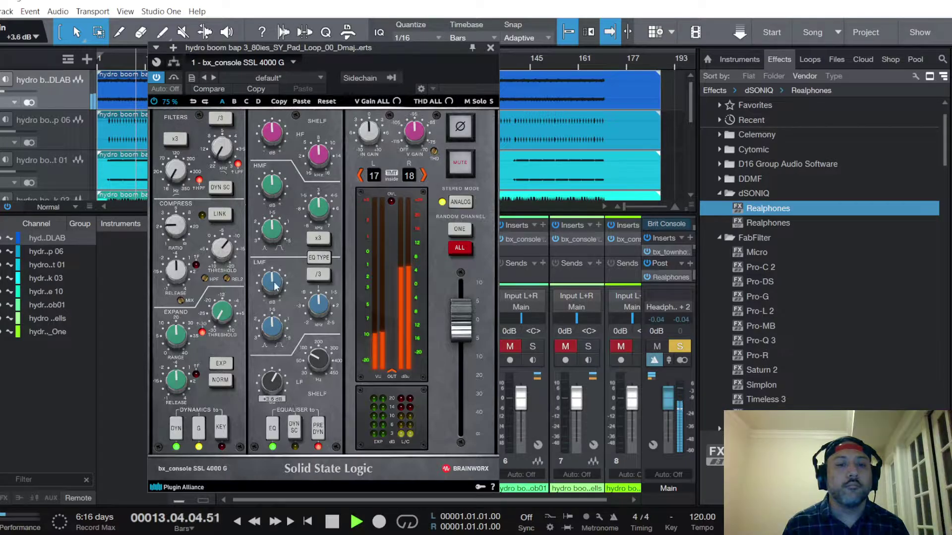
{"action": "left_click_drag", "start_coordinate": [273, 276], "coordinate": [275, 279]}
{"action": "left_click_drag", "start_coordinate": [272, 139], "coordinate": [274, 149]}
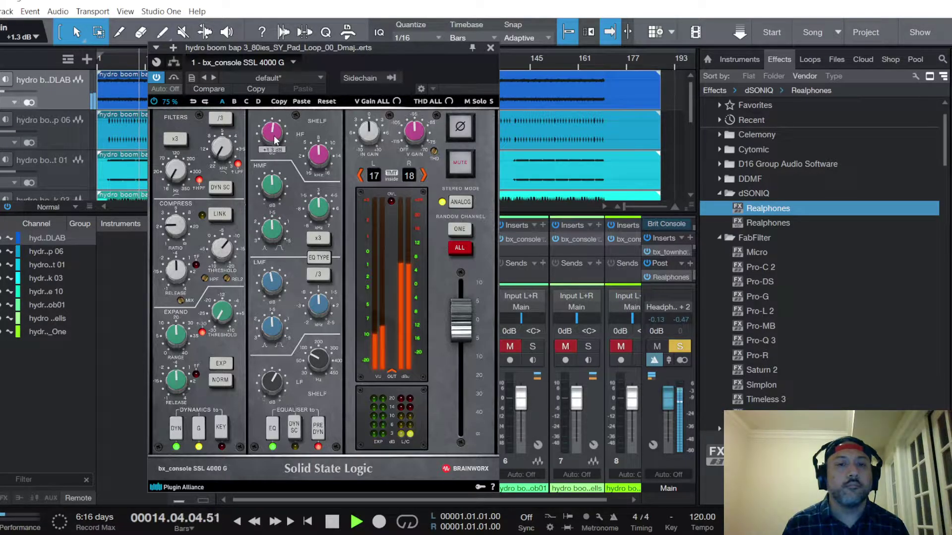
{"action": "left_click", "coordinate": [274, 183]}
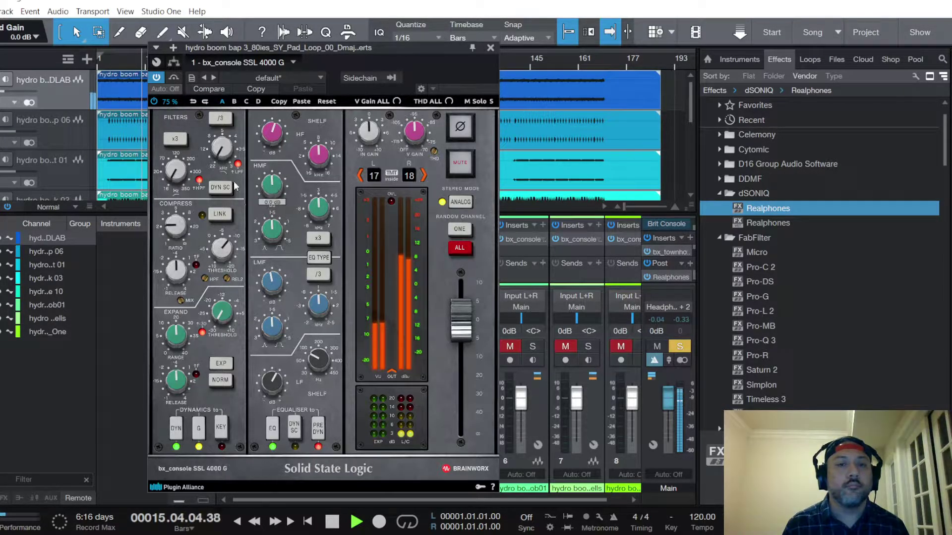
{"action": "left_click", "coordinate": [490, 48]}
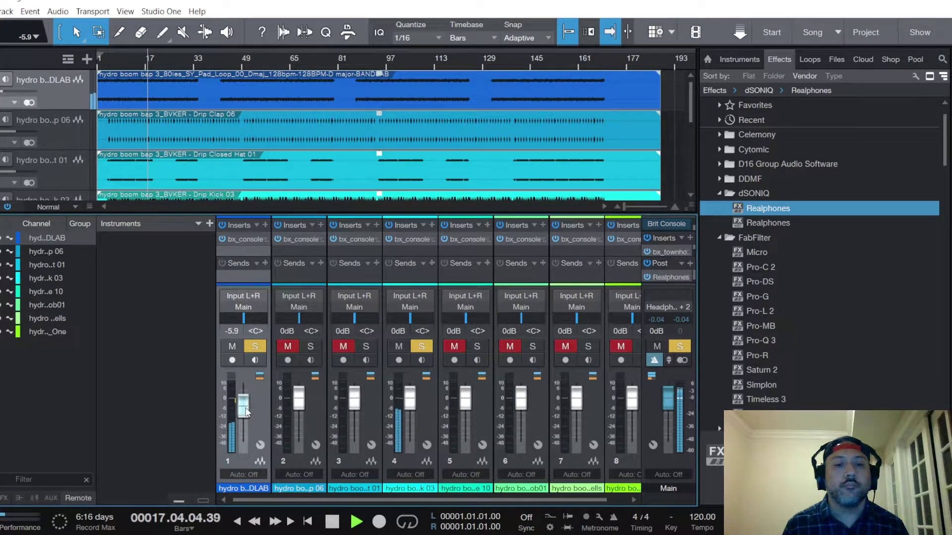
Balance the pad against the kick by bringing its fader to -2.9 dB.
{"action": "scroll", "coordinate": [245, 409], "scroll_direction": "up", "scroll_amount": 2}
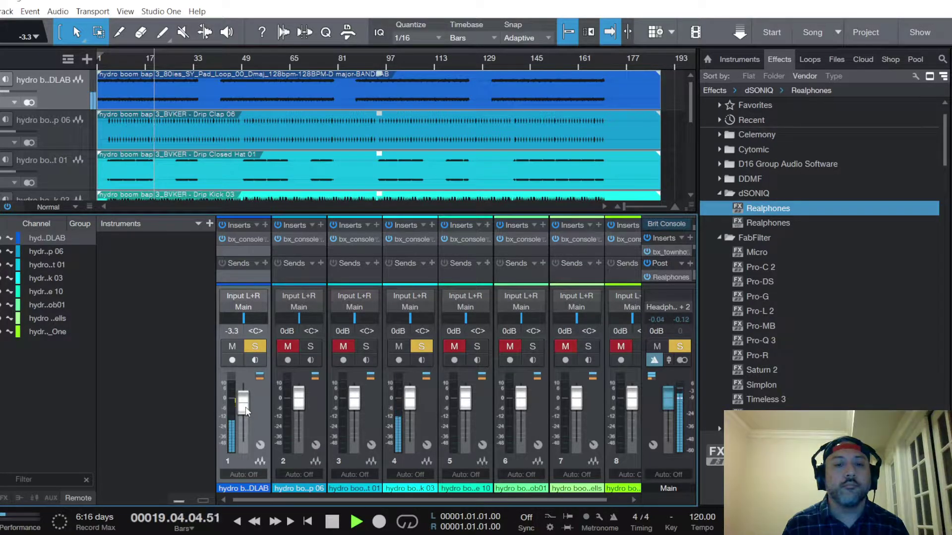
{"action": "scroll", "coordinate": [245, 411], "scroll_direction": "down", "scroll_amount": 1}
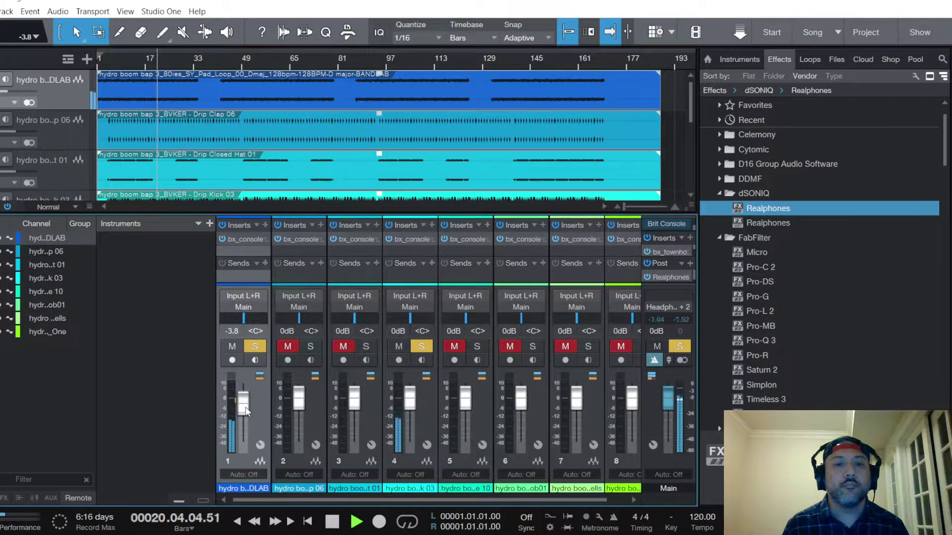
{"action": "scroll", "coordinate": [245, 411], "scroll_direction": "up", "scroll_amount": 1}
{"action": "scroll", "coordinate": [245, 411], "scroll_direction": "up", "scroll_amount": 2}
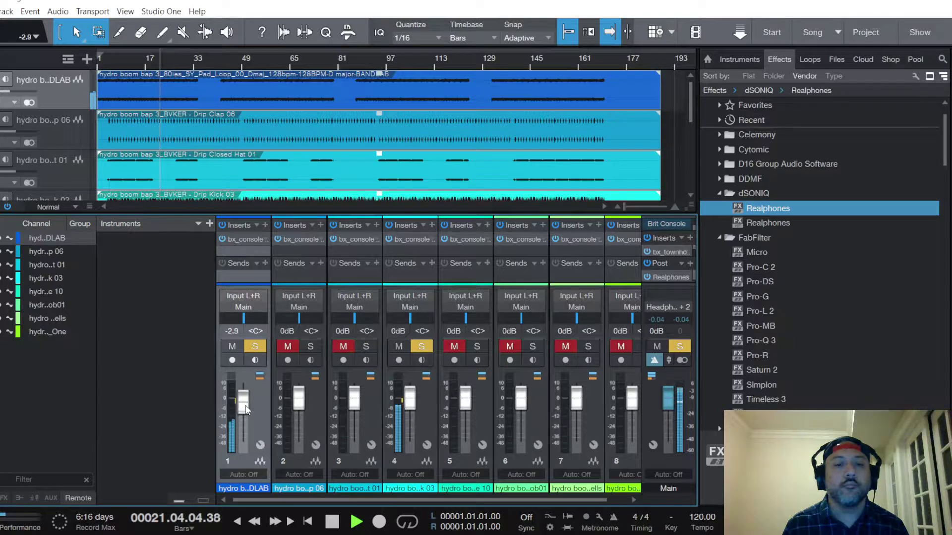
{"action": "scroll", "coordinate": [245, 411], "scroll_direction": "down", "scroll_amount": 2}
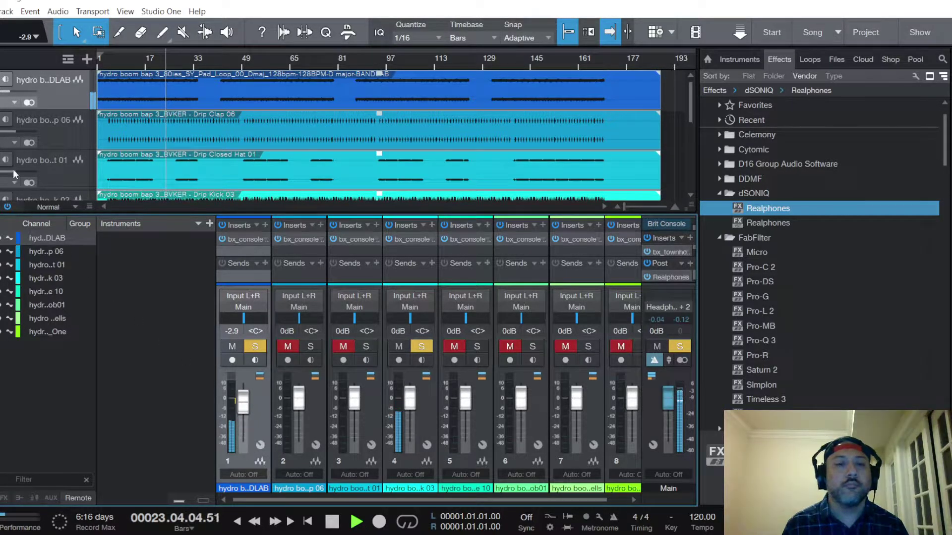
Unmute and solo the Drip Snare 10 track alongside the kick and pad.
{"action": "scroll", "coordinate": [68, 118], "scroll_direction": "down", "scroll_amount": 2}
{"action": "scroll", "coordinate": [73, 124], "scroll_direction": "down", "scroll_amount": 1}
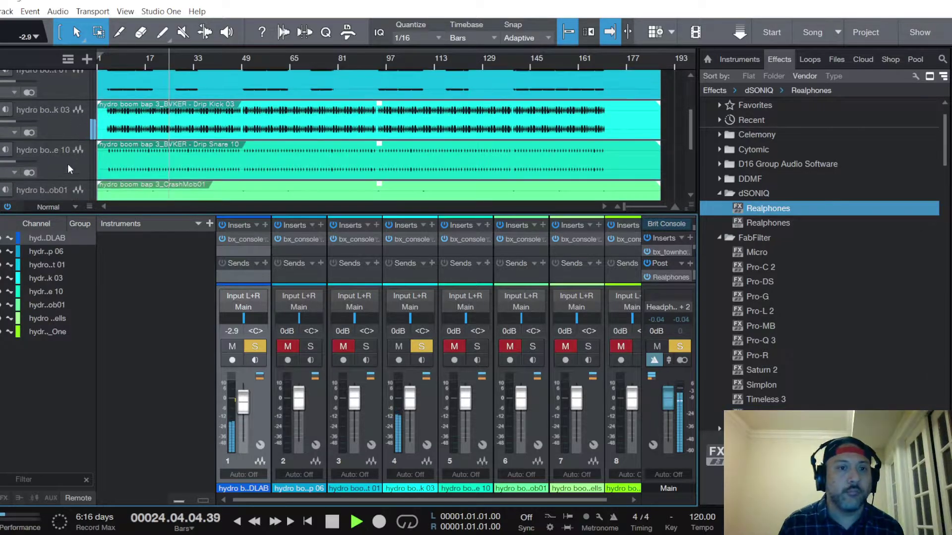
{"action": "left_click", "coordinate": [67, 164]}
{"action": "left_click", "coordinate": [451, 346]}
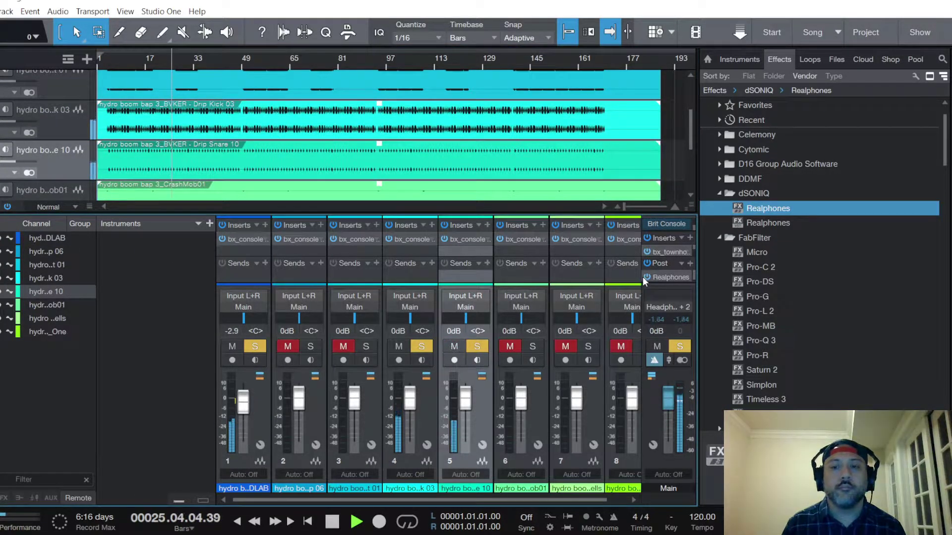
Set the snare's bx_console compressor to a slightly lower ratio, a 0.10 s release and a -11.0 dB threshold.
{"action": "left_click", "coordinate": [470, 239]}
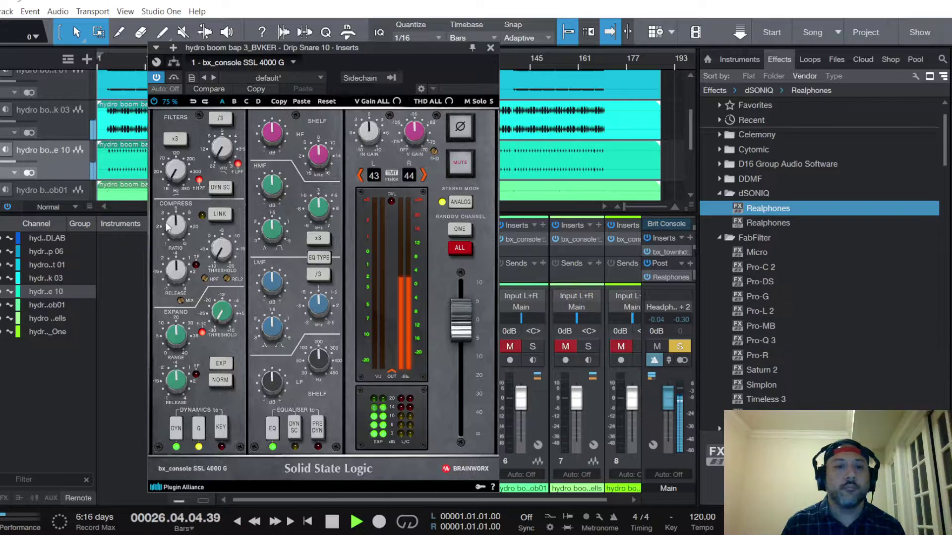
{"action": "scroll", "coordinate": [176, 227], "scroll_direction": "down", "scroll_amount": 1}
{"action": "scroll", "coordinate": [176, 265], "scroll_direction": "down", "scroll_amount": 5}
{"action": "scroll", "coordinate": [177, 268], "scroll_direction": "down", "scroll_amount": 1}
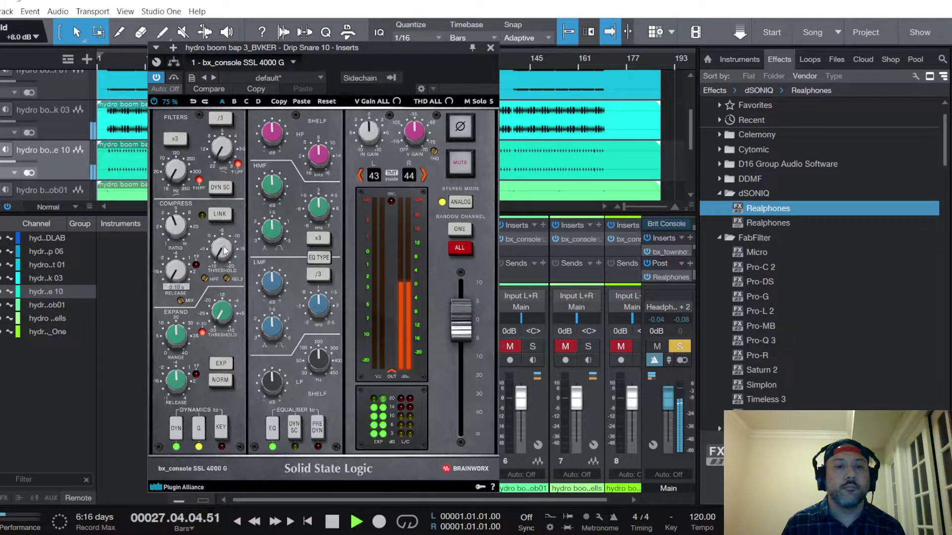
{"action": "scroll", "coordinate": [225, 251], "scroll_direction": "up", "scroll_amount": 6}
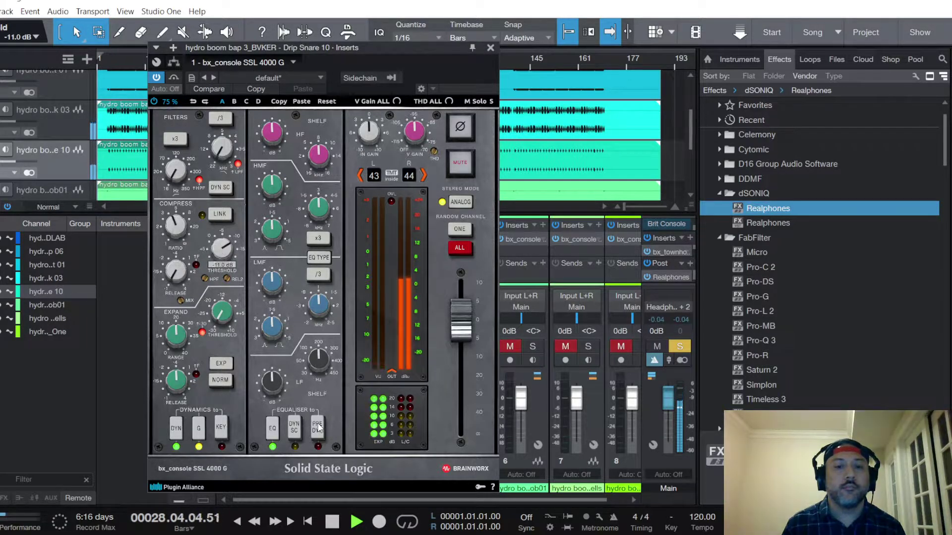
Shape the snare's pre-dynamics EQ with +1.5 dB HMF and -1.2 dB LF gain, and lower its fader to -3.3 dB.
{"action": "scroll", "coordinate": [272, 132], "scroll_direction": "up", "scroll_amount": 3}
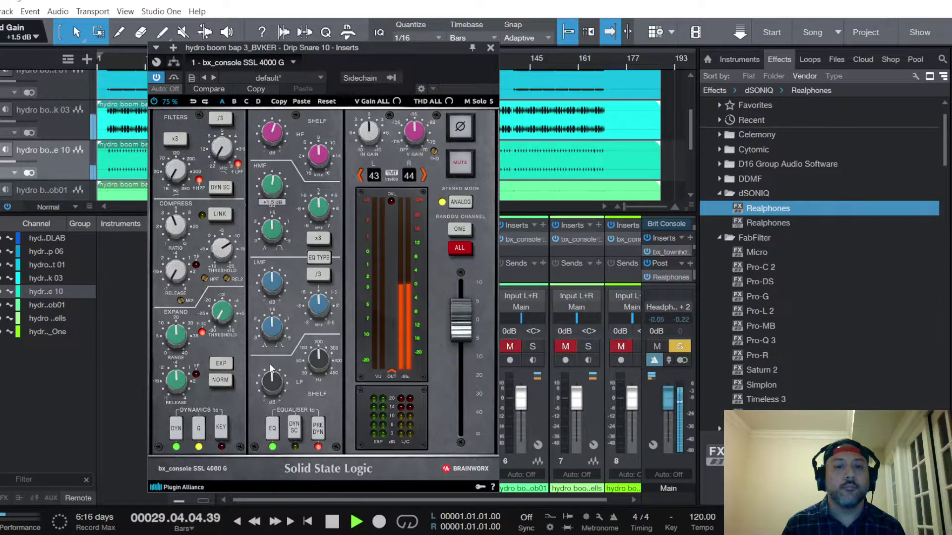
{"action": "scroll", "coordinate": [271, 382], "scroll_direction": "down", "scroll_amount": 2}
{"action": "left_click", "coordinate": [490, 48]}
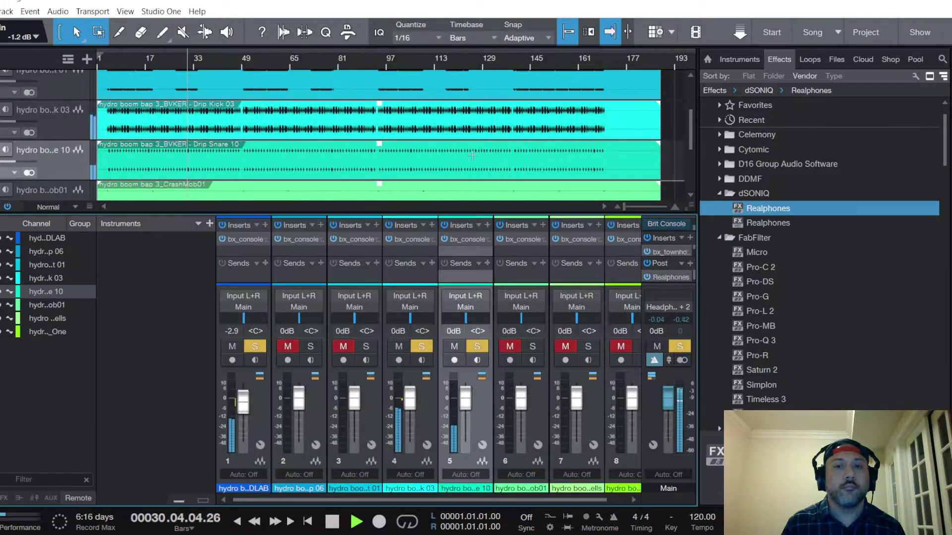
{"action": "left_click_drag", "start_coordinate": [468, 391], "coordinate": [467, 408]}
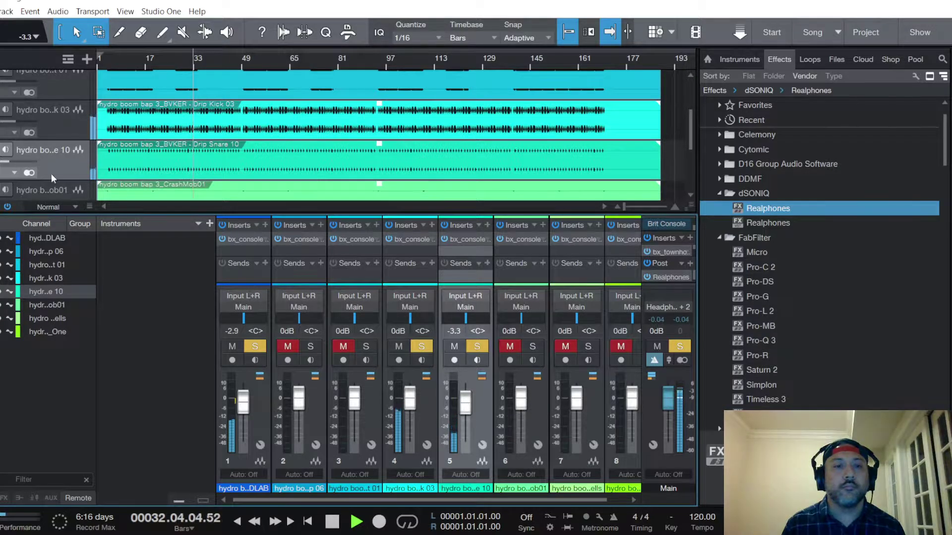
Unmute and solo the Drip Clap 06 track alongside the pad, kick and snare.
{"action": "scroll", "coordinate": [51, 173], "scroll_direction": "up", "scroll_amount": 3}
{"action": "left_click", "coordinate": [49, 123]}
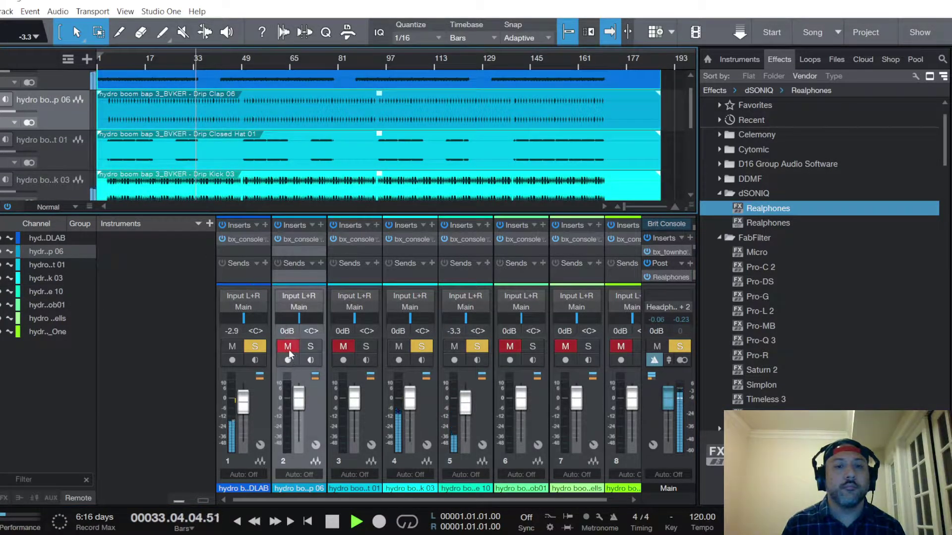
{"action": "left_click", "coordinate": [310, 347]}
Set the clap's bx_console compressor to a slightly lower ratio, a shorter release and a -12.0 dB threshold.
{"action": "double_click", "coordinate": [302, 241]}
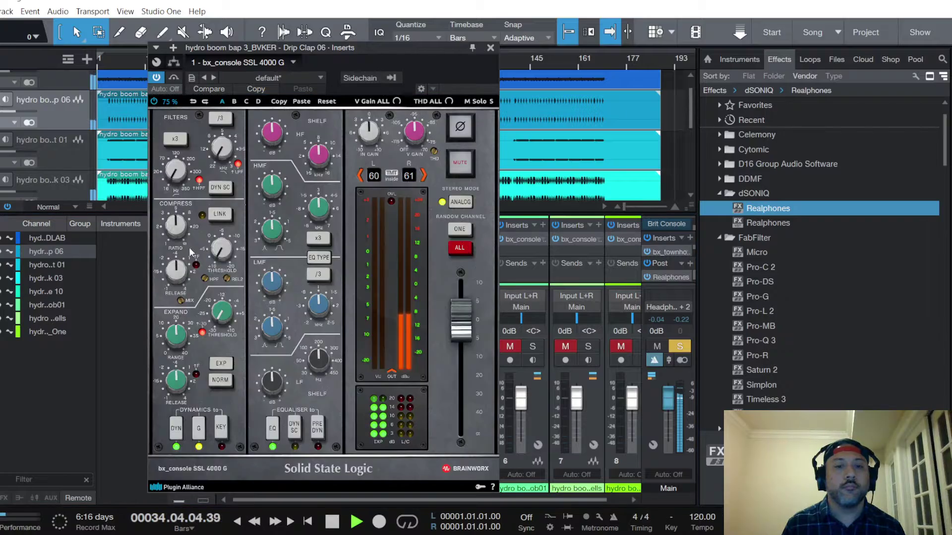
{"action": "scroll", "coordinate": [179, 270], "scroll_direction": "down", "scroll_amount": 5}
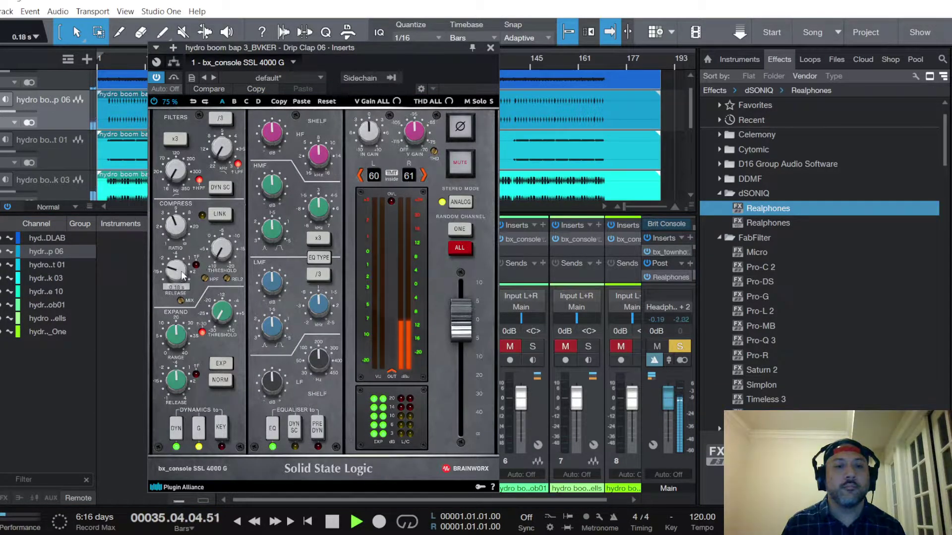
{"action": "scroll", "coordinate": [224, 251], "scroll_direction": "up", "scroll_amount": 3}
{"action": "scroll", "coordinate": [224, 250], "scroll_direction": "down", "scroll_amount": 4}
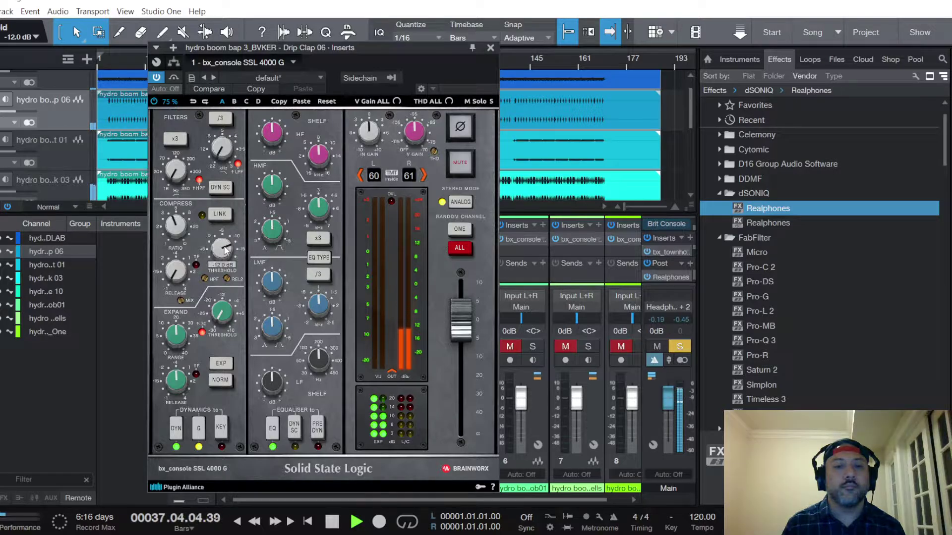
Put the clap's EQ before the dynamics with HF gain at -2.7 dB, and balance its fader at 0 dB.
{"action": "left_click", "coordinate": [318, 431]}
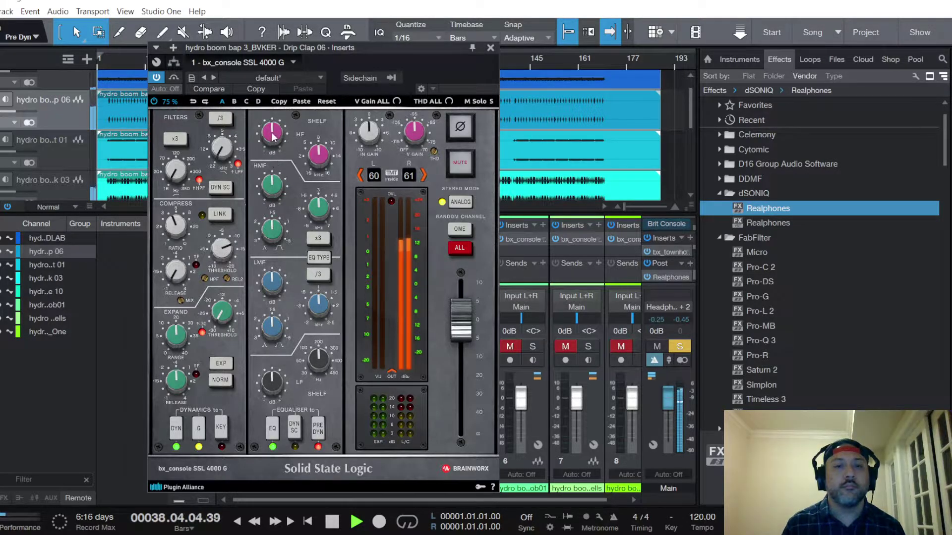
{"action": "scroll", "coordinate": [272, 133], "scroll_direction": "down", "scroll_amount": 2}
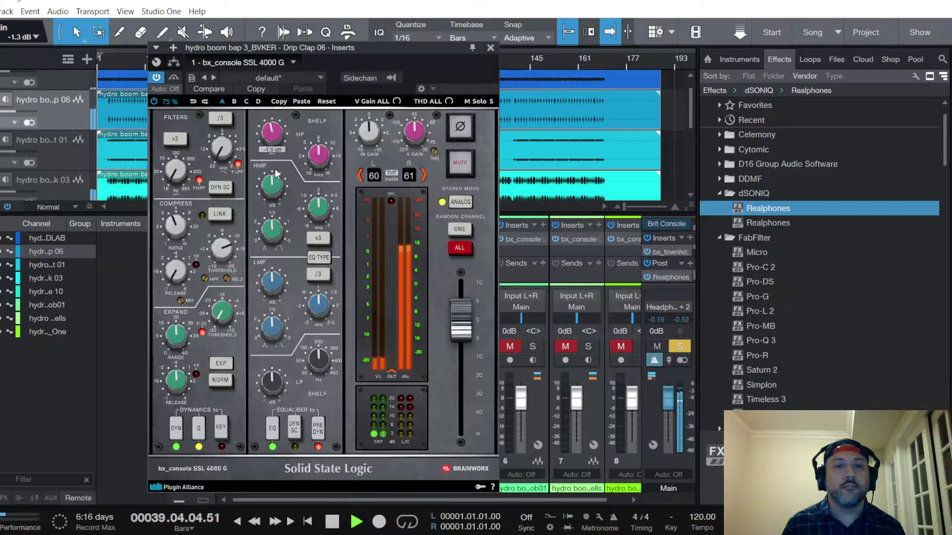
{"action": "scroll", "coordinate": [272, 134], "scroll_direction": "down", "scroll_amount": 3}
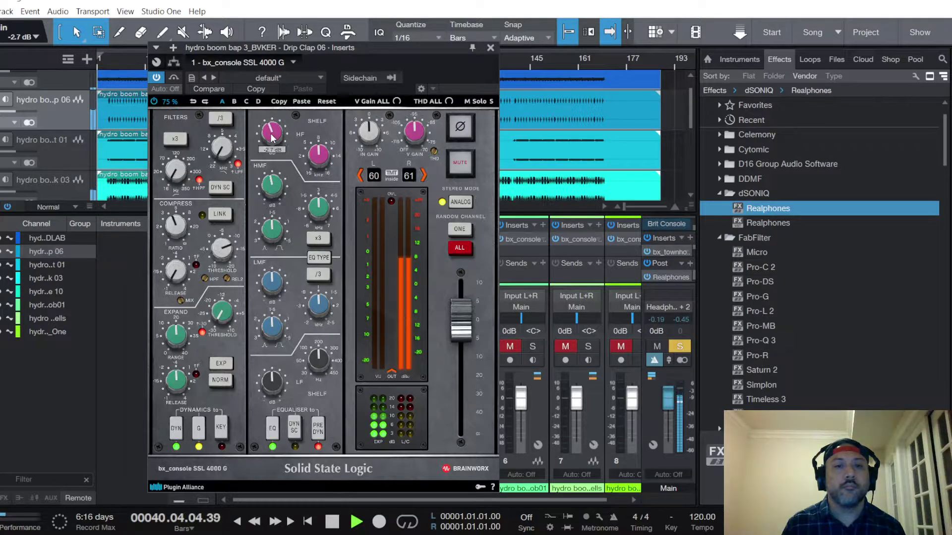
{"action": "left_click", "coordinate": [490, 48]}
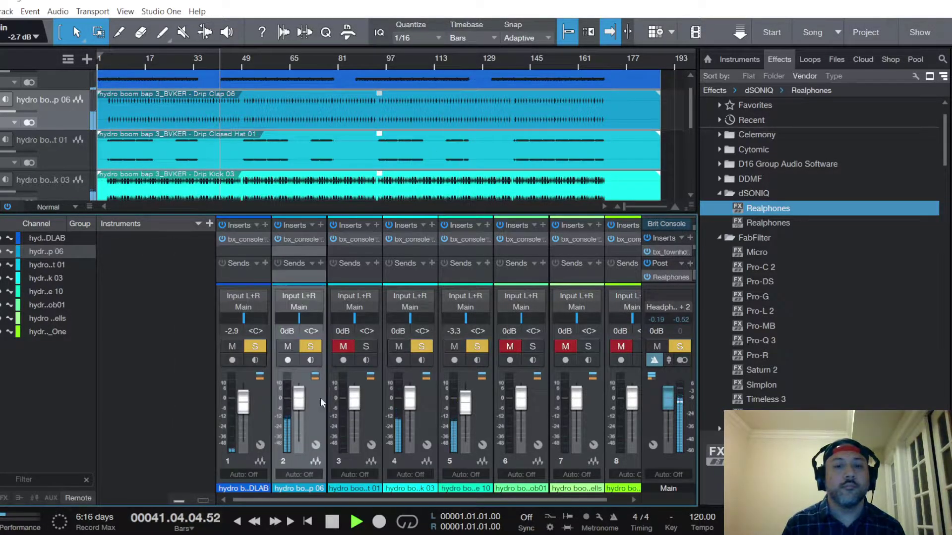
{"action": "scroll", "coordinate": [299, 404], "scroll_direction": "down", "scroll_amount": 2}
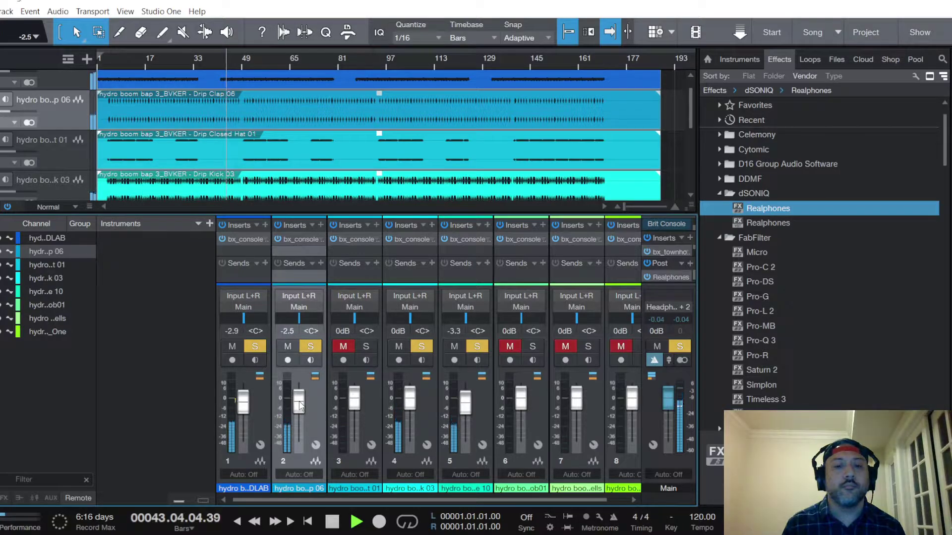
{"action": "scroll", "coordinate": [299, 404], "scroll_direction": "up", "scroll_amount": 4}
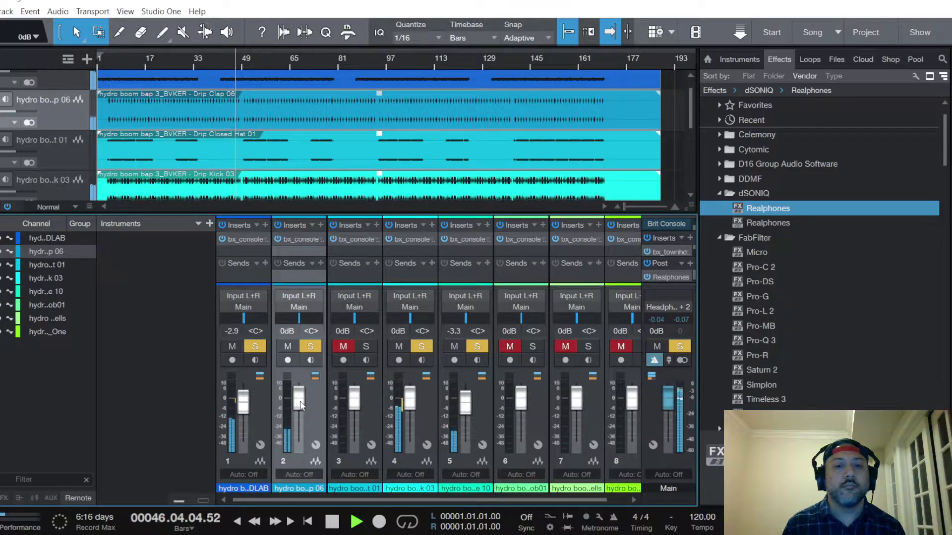
Unmute and solo the Drip Closed Hat 01 track and restart playback from the beginning of the song.
{"action": "left_click", "coordinate": [90, 168]}
{"action": "left_click", "coordinate": [344, 348]}
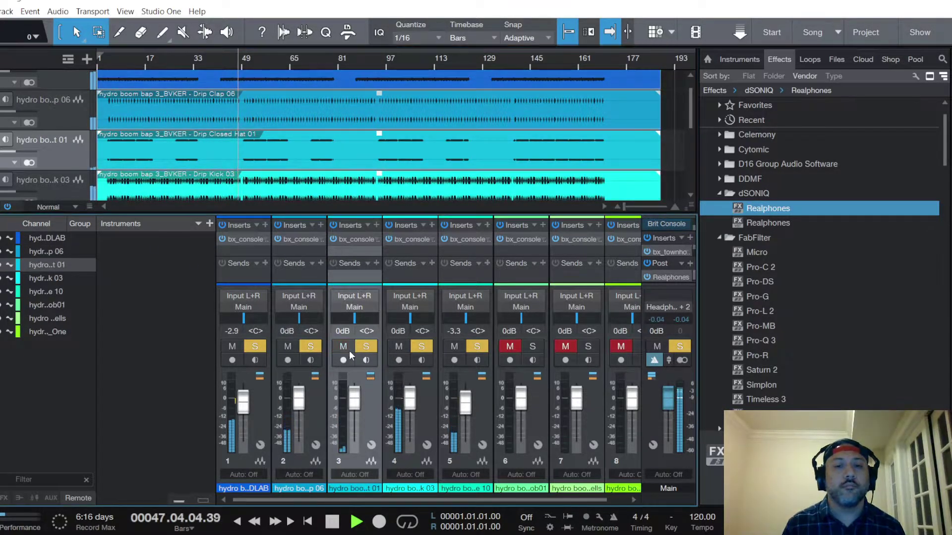
{"action": "key", "text": "space"}
{"action": "key", "text": "space"}
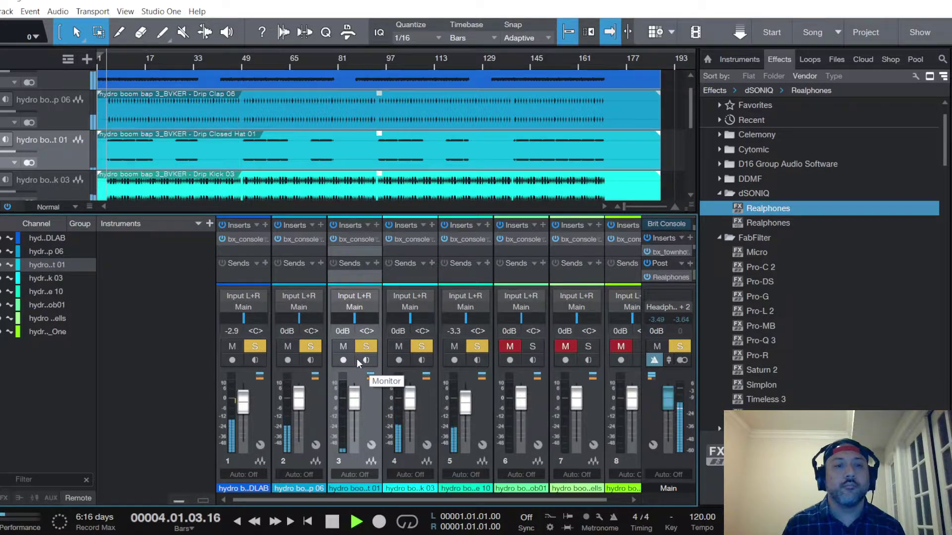
Compress the closed hat with a slightly lower ratio, 0.10 s release and -19.0 dB threshold, and raise the console's input gain.
{"action": "left_click", "coordinate": [355, 239]}
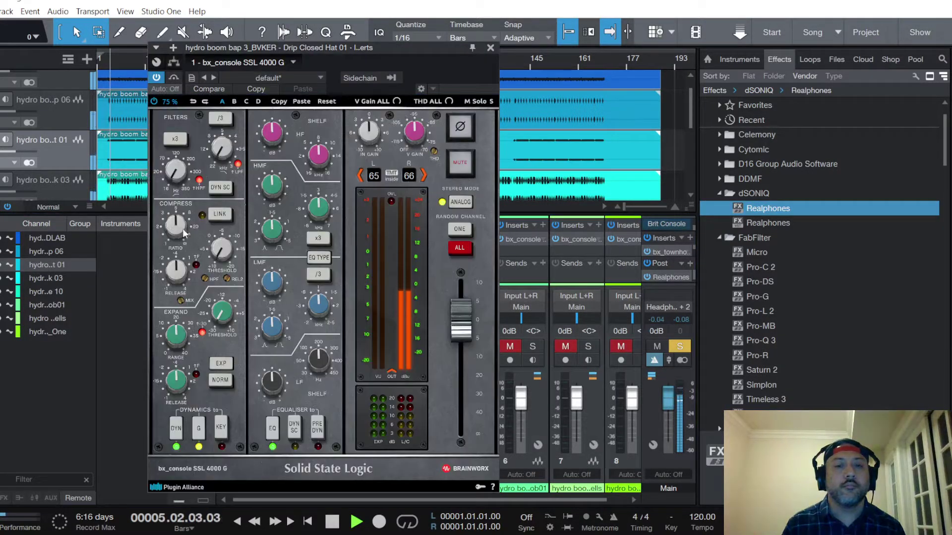
{"action": "mouse_move", "coordinate": [177, 269]}
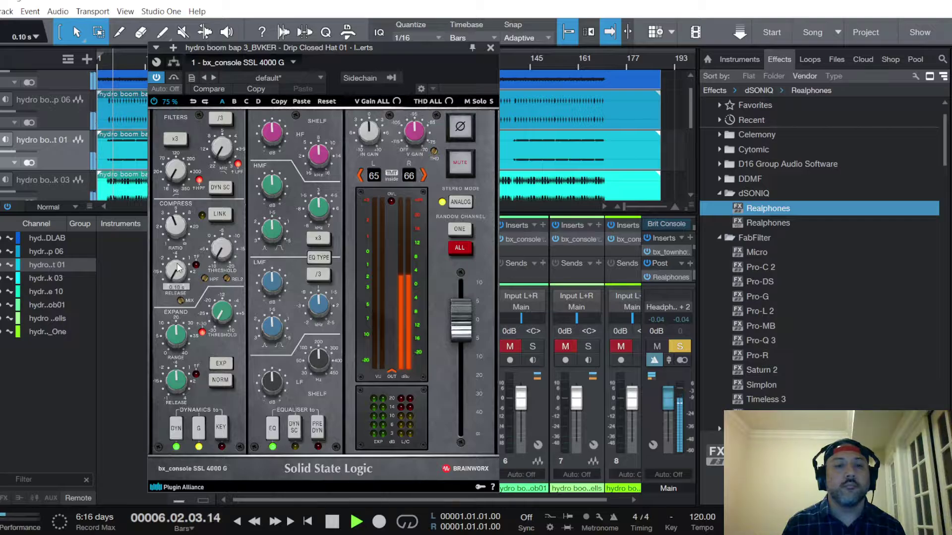
{"action": "mouse_move", "coordinate": [226, 250]}
{"action": "scroll", "coordinate": [226, 249], "scroll_direction": "down", "scroll_amount": 4}
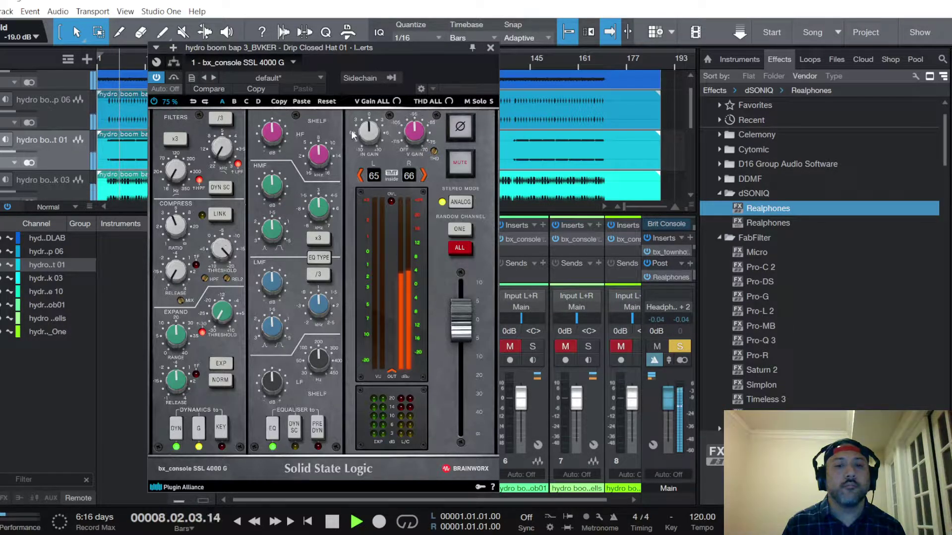
{"action": "mouse_move", "coordinate": [368, 128]}
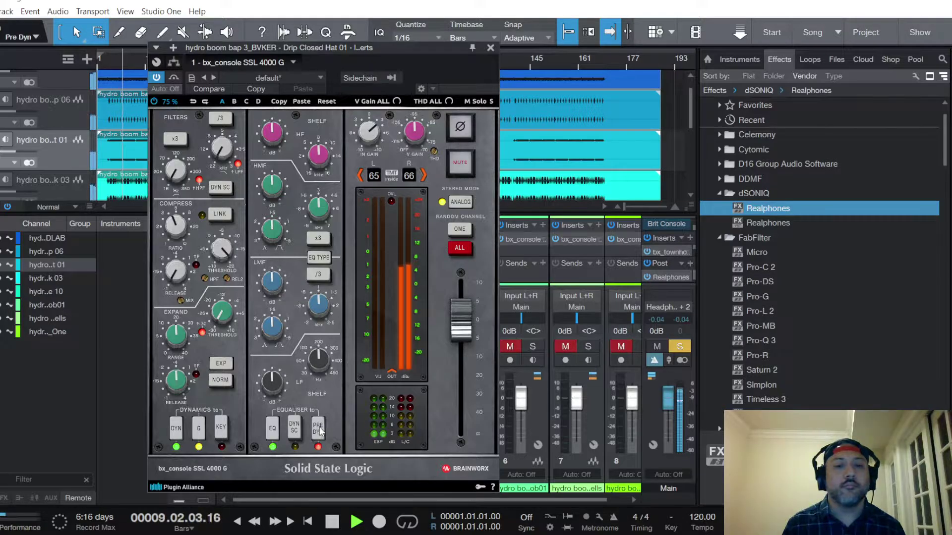
Cut the closed hat's HF gain to -5.3 dB in the pre-dynamics EQ and bring its fader down to -7.9 dB.
{"action": "mouse_move", "coordinate": [273, 132]}
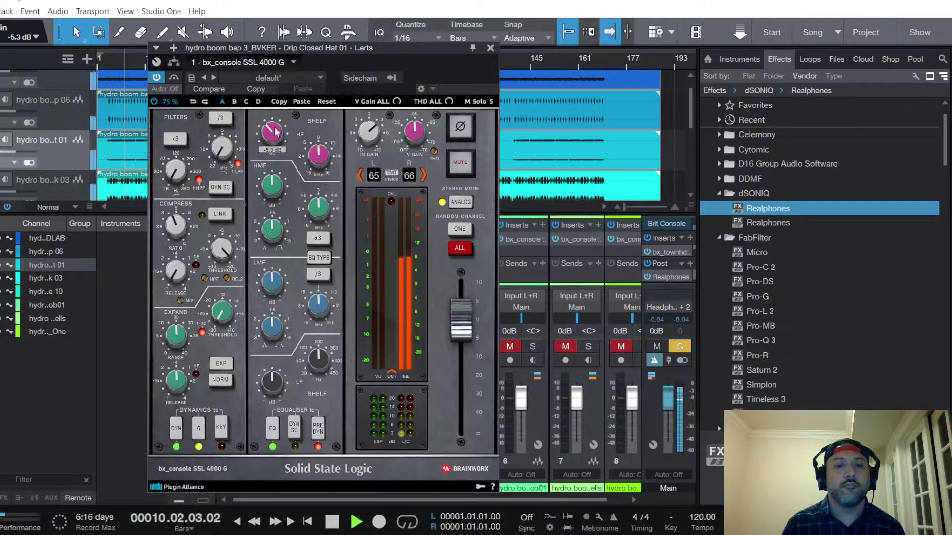
{"action": "left_click", "coordinate": [490, 48]}
{"action": "mouse_move", "coordinate": [353, 398]}
{"action": "left_mouse_down"}
{"action": "mouse_move", "coordinate": [355, 426]}
{"action": "mouse_move", "coordinate": [356, 415]}
{"action": "left_mouse_up"}
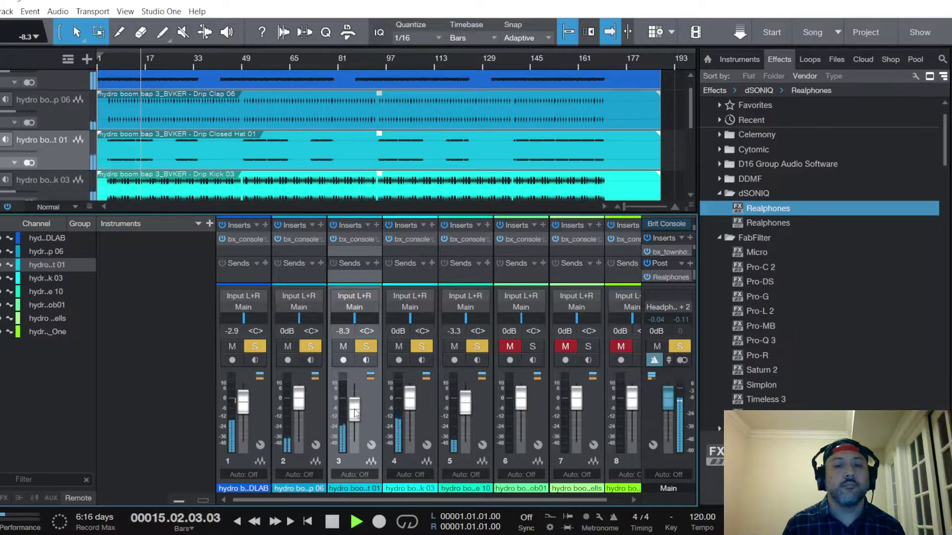
{"action": "left_click_drag", "start_coordinate": [355, 413], "coordinate": [355, 414]}
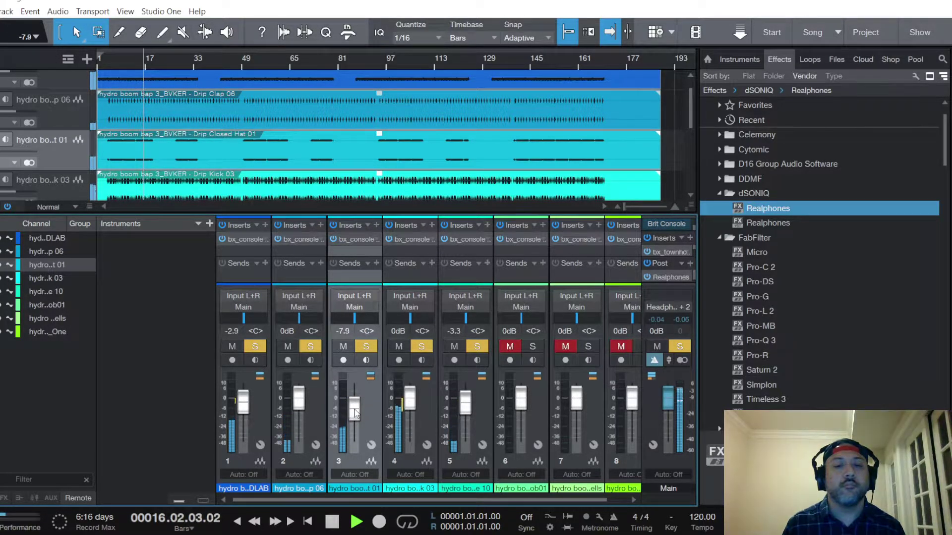
Unmute and solo the Fairy bells track, playing from the song's start, and lower its fader to -2.3 dB.
{"action": "scroll", "coordinate": [58, 152], "scroll_direction": "down", "scroll_amount": 5}
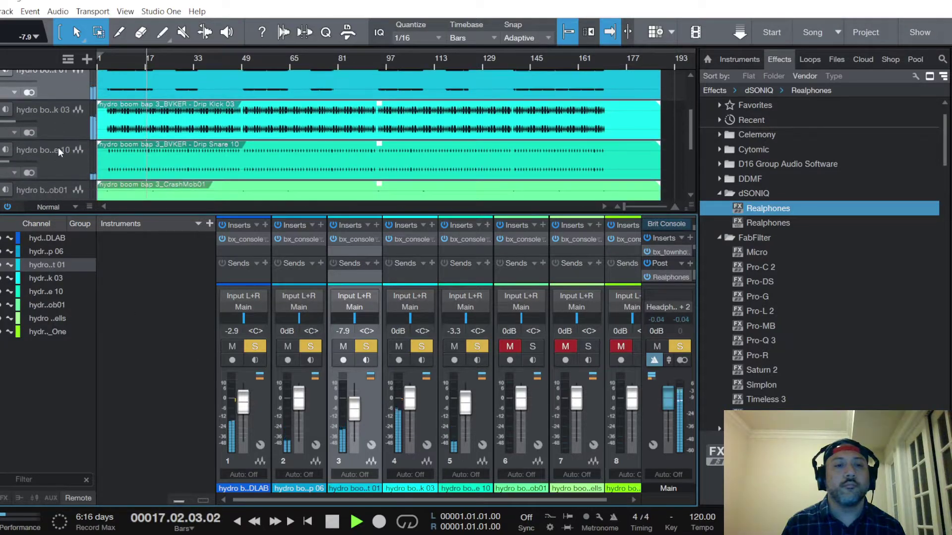
{"action": "scroll", "coordinate": [73, 129], "scroll_direction": "down", "scroll_amount": 1}
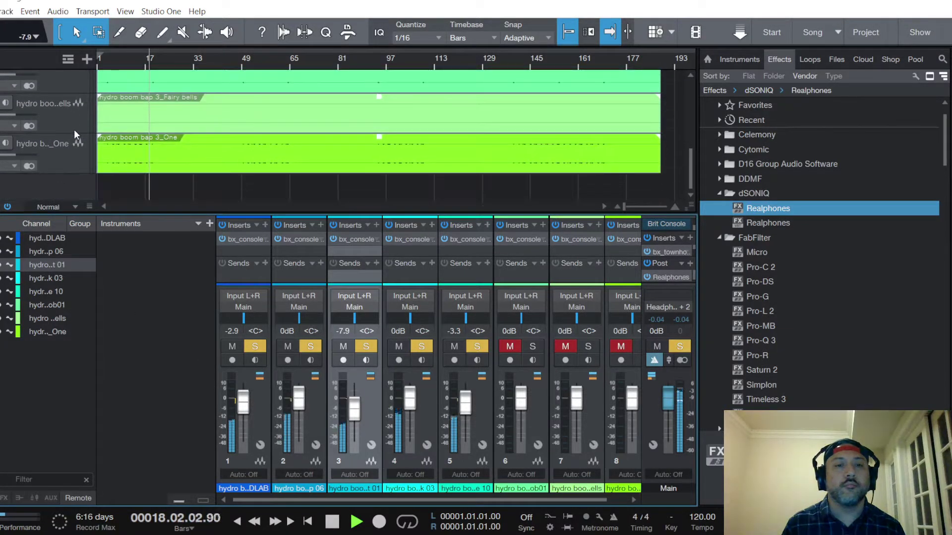
{"action": "left_click", "coordinate": [74, 121]}
{"action": "key", "text": "space"}
{"action": "left_click", "coordinate": [562, 346]}
{"action": "left_click", "coordinate": [588, 346]}
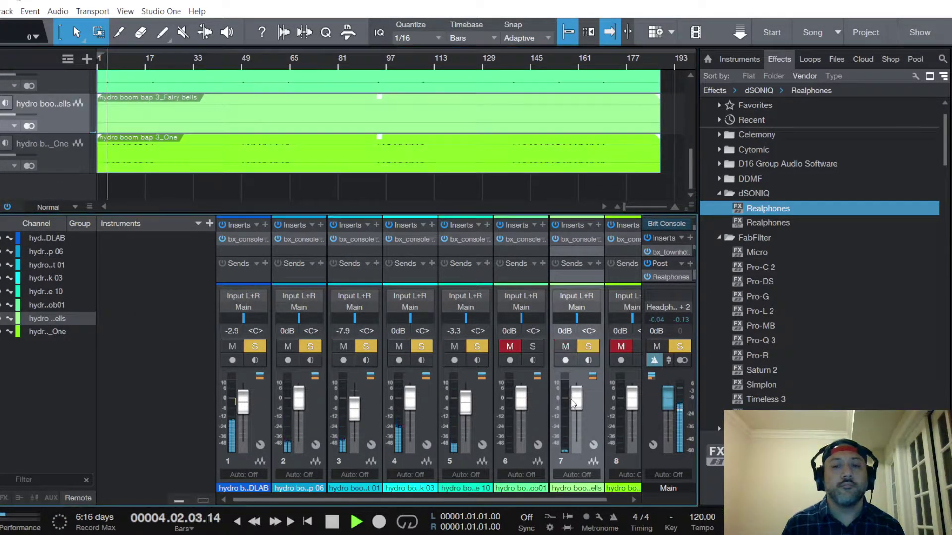
{"action": "left_click_drag", "start_coordinate": [576, 403], "coordinate": [577, 406]}
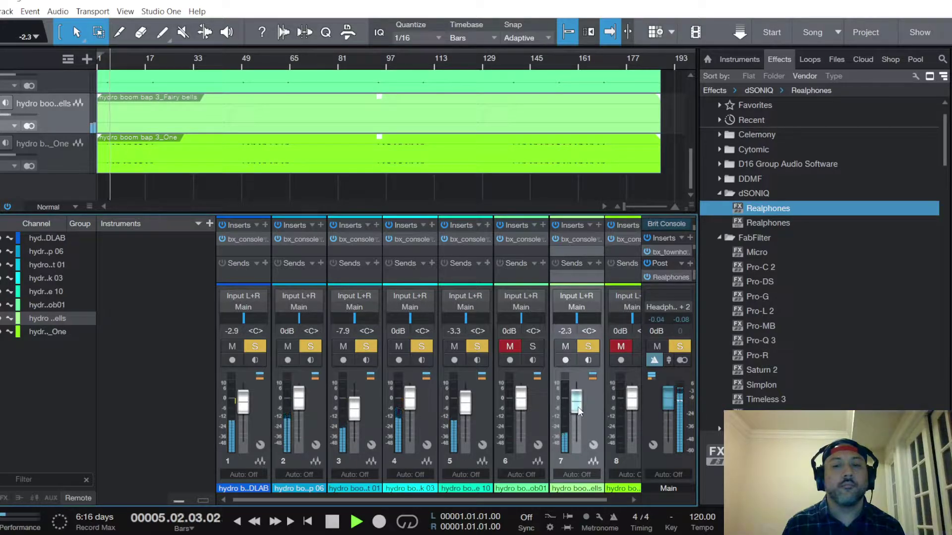
Compress the Fairy bells with a lower ratio and a -20.0 dB threshold, and raise the console's input gain.
{"action": "left_click", "coordinate": [579, 239]}
{"action": "left_click_drag", "start_coordinate": [176, 224], "coordinate": [233, 238]}
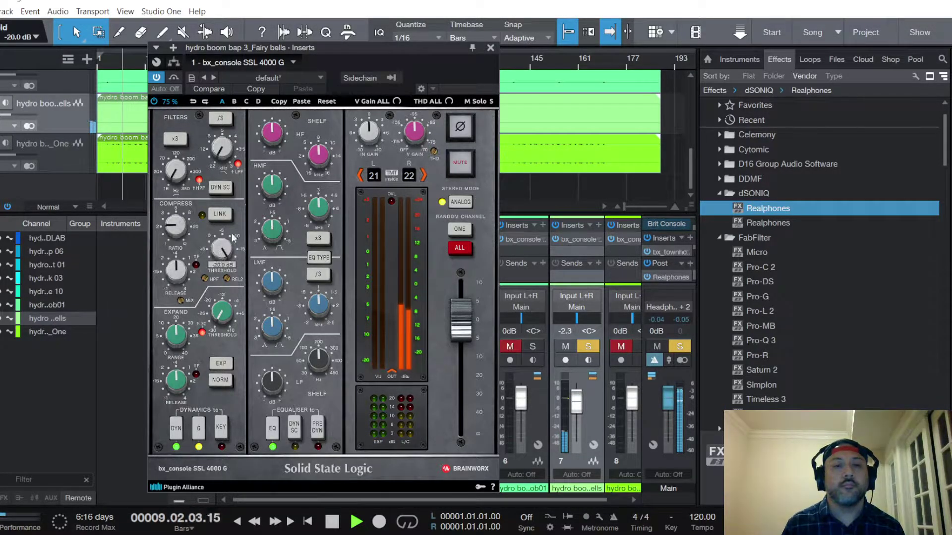
{"action": "left_click_drag", "start_coordinate": [372, 131], "coordinate": [373, 130]}
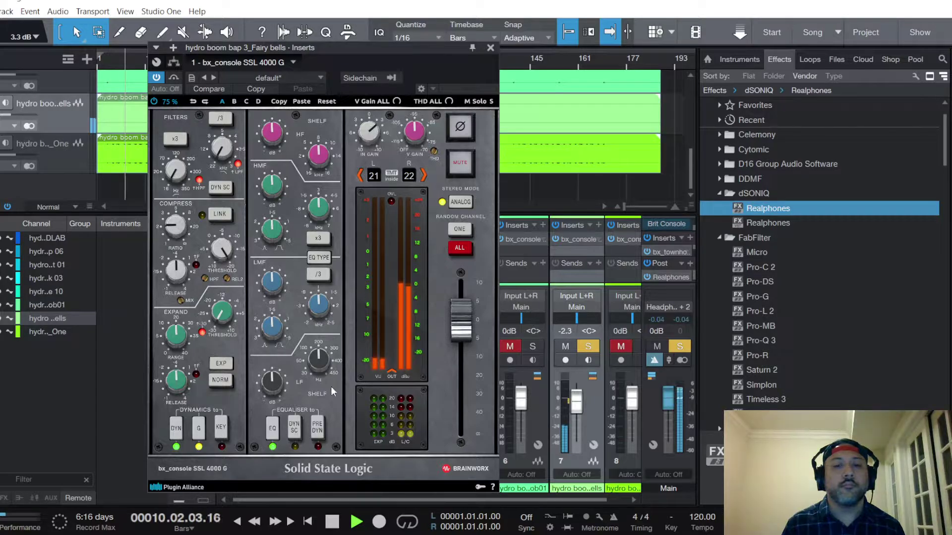
Shape the Fairy bells' pre-dynamics EQ with -1.3 dB HF and +1.5 dB HMF gain, and lower the fader to -6.7 dB.
{"action": "left_click_drag", "start_coordinate": [272, 133], "coordinate": [274, 137]}
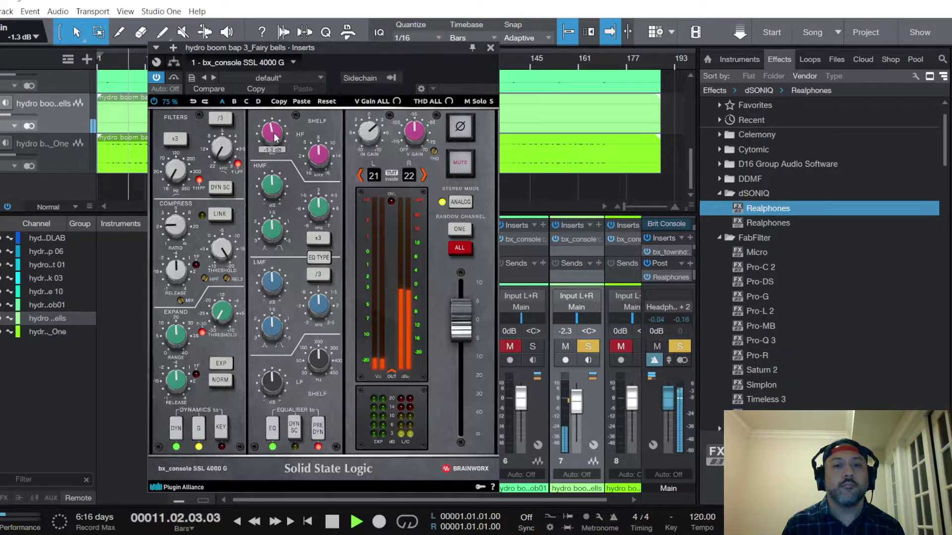
{"action": "left_click", "coordinate": [277, 189]}
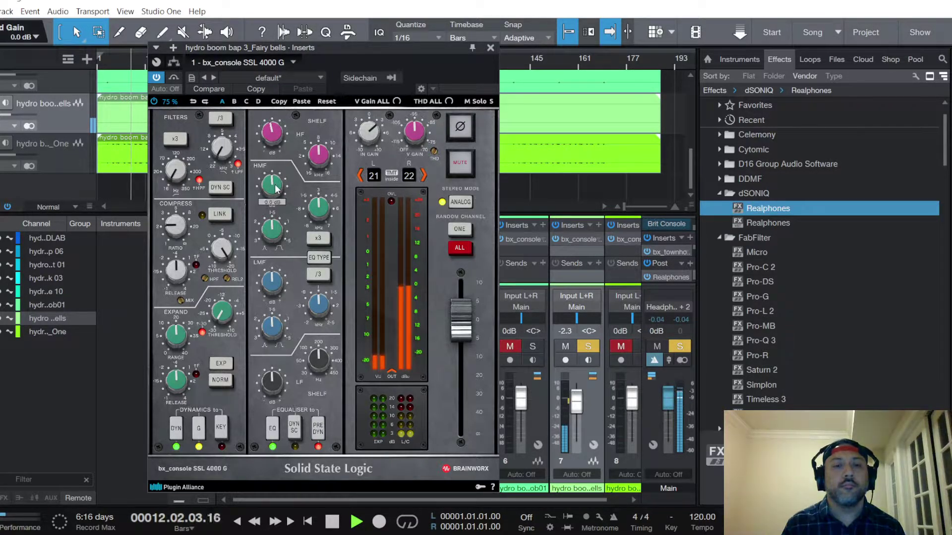
{"action": "left_click", "coordinate": [490, 47]}
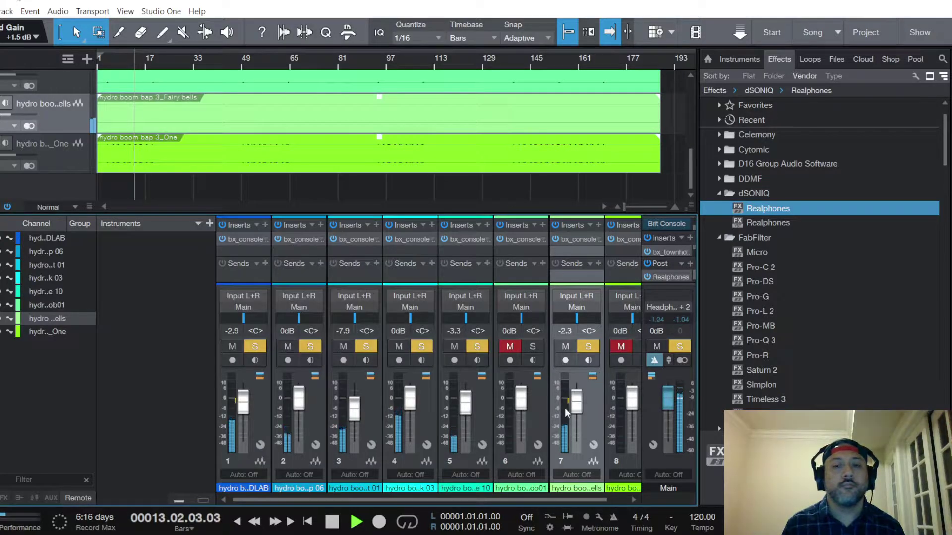
{"action": "mouse_move", "coordinate": [575, 402]}
{"action": "left_mouse_down"}
{"action": "mouse_move", "coordinate": [576, 422]}
{"action": "mouse_move", "coordinate": [578, 411]}
{"action": "left_mouse_up"}
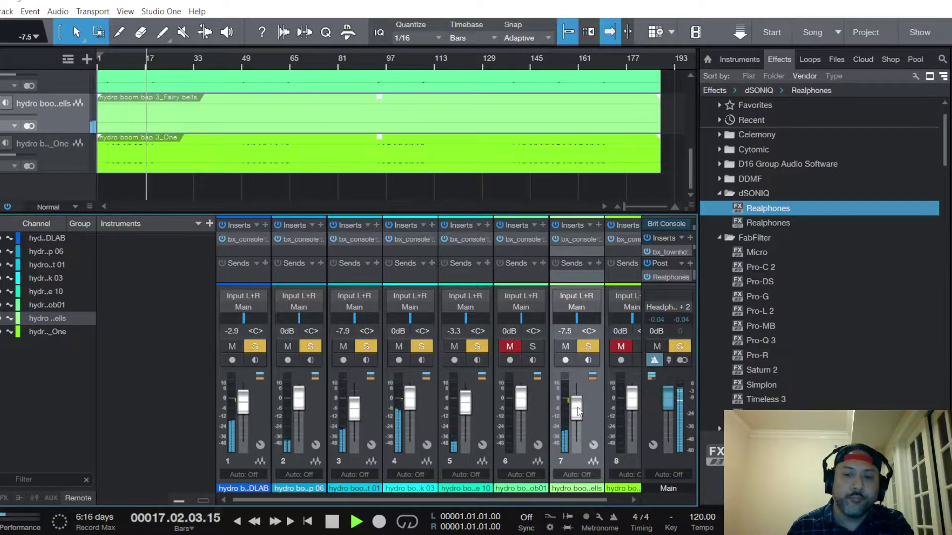
{"action": "left_click_drag", "start_coordinate": [578, 409], "coordinate": [575, 408]}
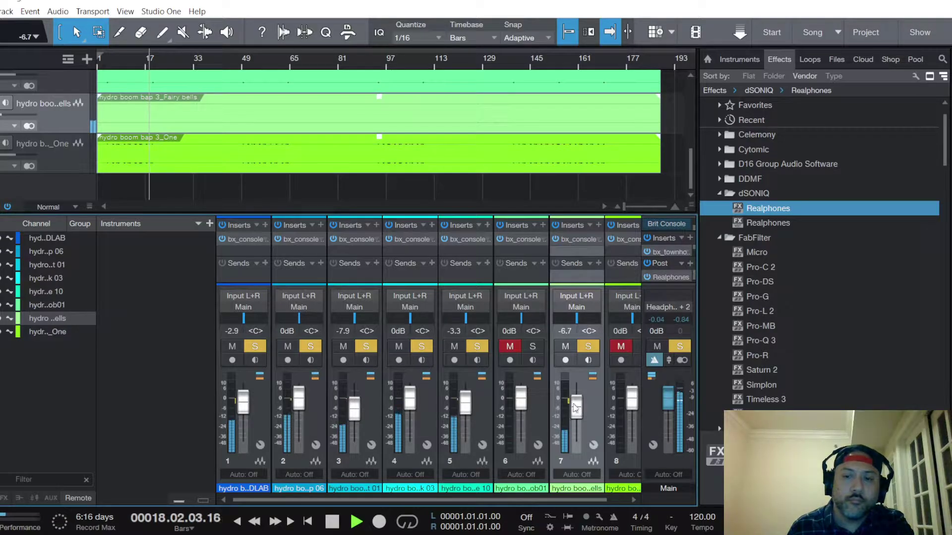
Unmute and solo the One track and lower its fader to -2.1 dB.
{"action": "left_click", "coordinate": [57, 153]}
{"action": "left_click", "coordinate": [600, 346]}
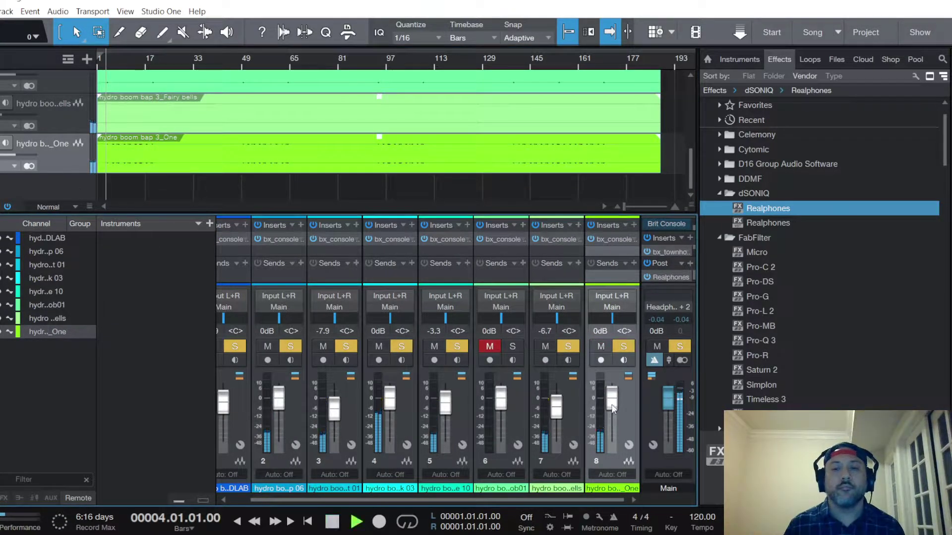
{"action": "left_click_drag", "start_coordinate": [611, 412], "coordinate": [615, 413]}
Compress the One track in its SSL console with a lower ratio and a -18.0 dB threshold.
{"action": "left_click", "coordinate": [614, 238]}
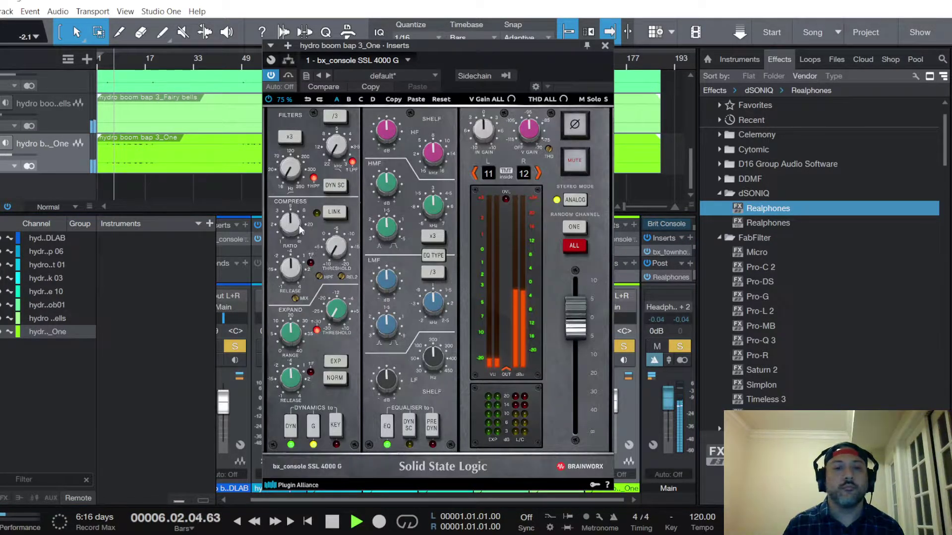
{"action": "left_click_drag", "start_coordinate": [299, 226], "coordinate": [295, 225]}
{"action": "left_click_drag", "start_coordinate": [345, 252], "coordinate": [339, 253]}
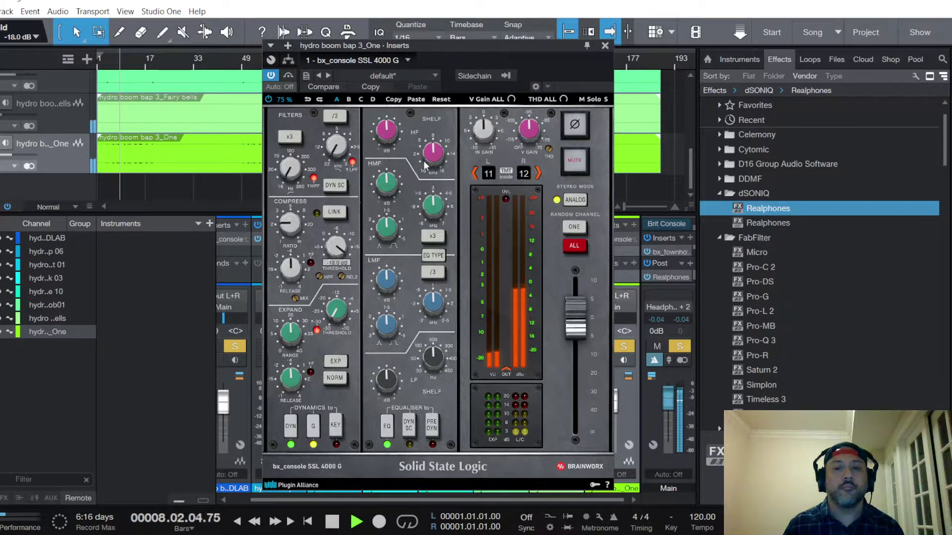
Place the One track's EQ before the dynamics with slightly reduced HF gain, and set the fader to -2.5 dB.
{"action": "left_click_drag", "start_coordinate": [405, 131], "coordinate": [395, 145]}
{"action": "left_click", "coordinate": [388, 181]}
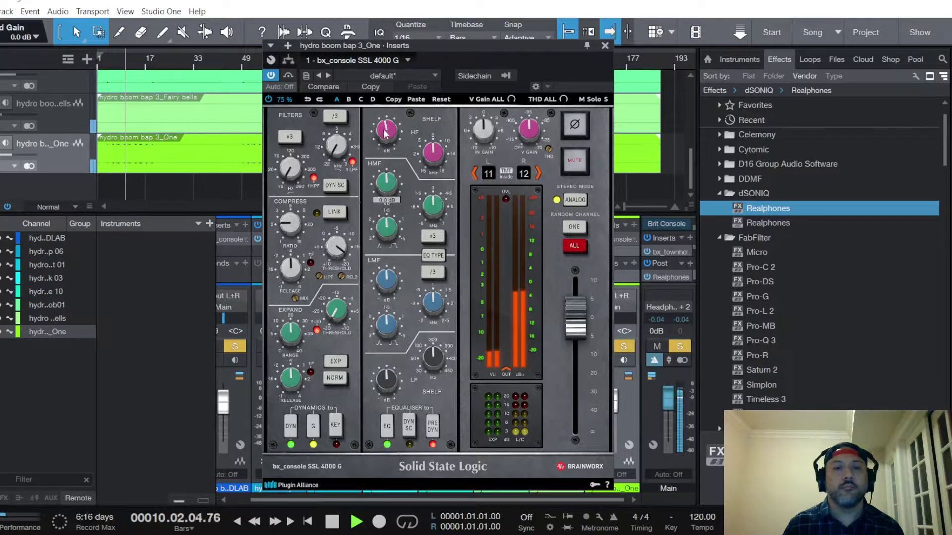
{"action": "left_click", "coordinate": [605, 46]}
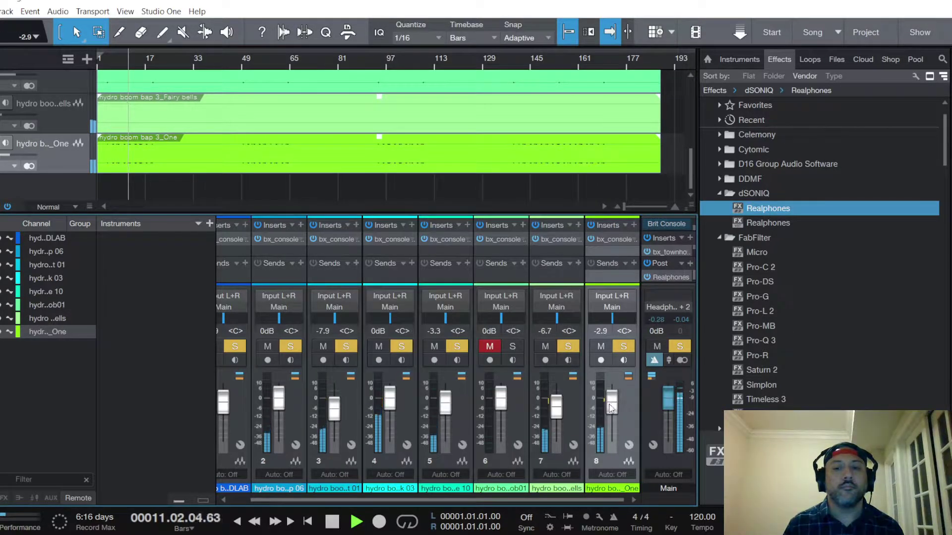
{"action": "left_click_drag", "start_coordinate": [613, 407], "coordinate": [615, 405]}
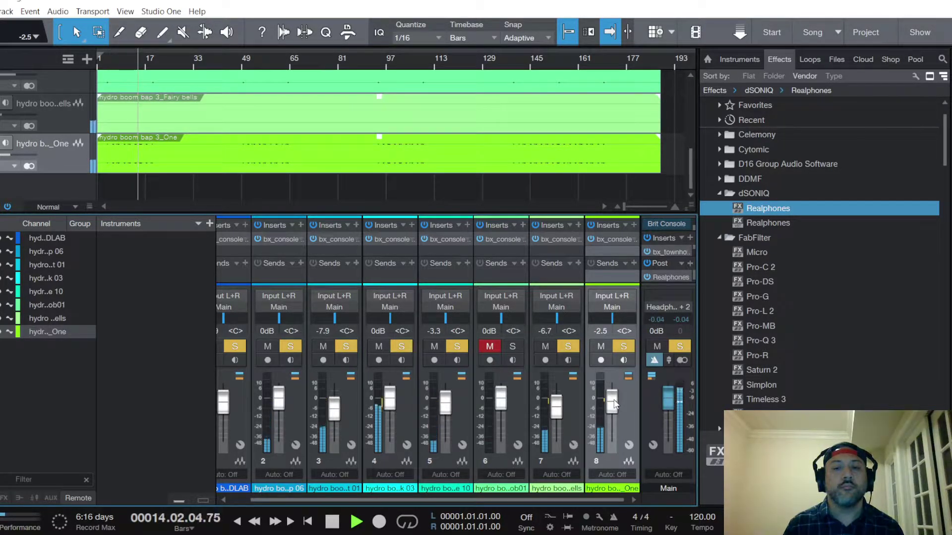
Unmute and solo the CrashMob01 track, playing from the song's start, and lower its fader to -2.5 dB.
{"action": "left_click", "coordinate": [495, 275]}
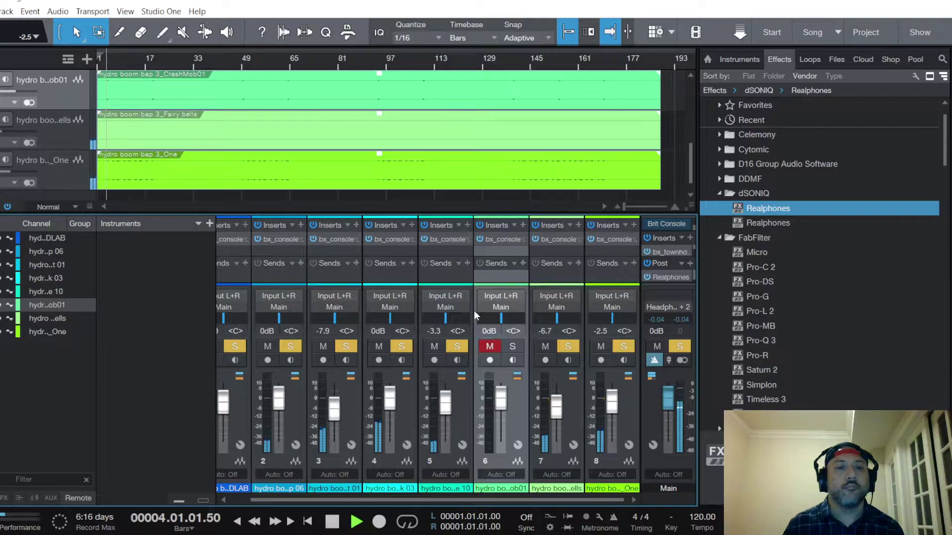
{"action": "left_click", "coordinate": [489, 346]}
{"action": "mouse_move", "coordinate": [498, 409]}
{"action": "left_mouse_down"}
{"action": "mouse_move", "coordinate": [500, 418]}
{"action": "mouse_move", "coordinate": [504, 406]}
{"action": "left_mouse_up"}
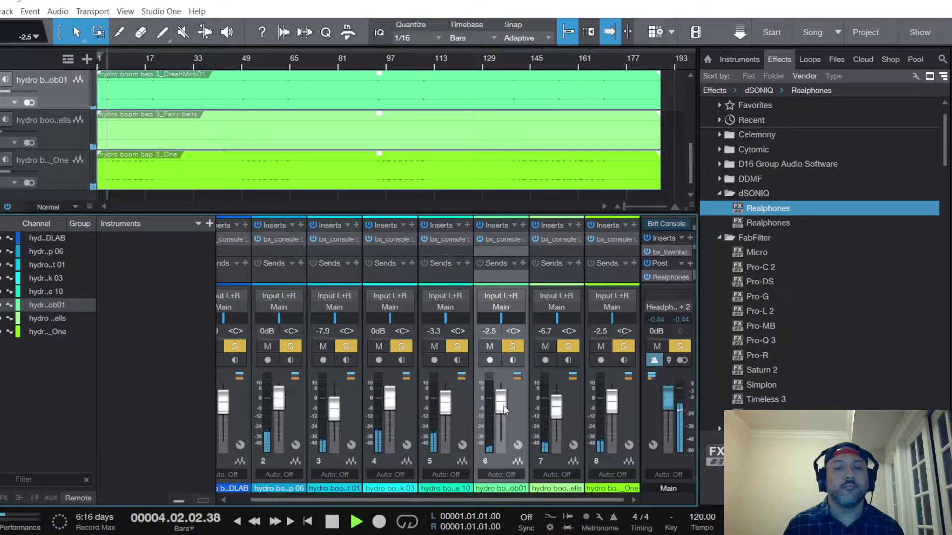
Compress CrashMob01 in its SSL console with a -20.0 dB threshold and raise the input gain to 3.3 dB.
{"action": "left_click", "coordinate": [502, 240]}
{"action": "mouse_move", "coordinate": [284, 279]}
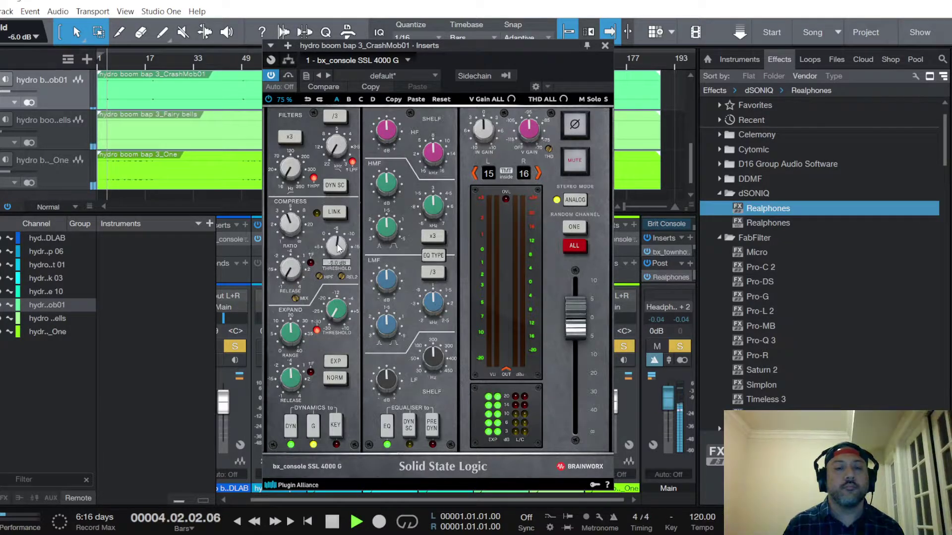
{"action": "mouse_move", "coordinate": [339, 248]}
{"action": "scroll", "coordinate": [338, 248], "scroll_direction": "down", "scroll_amount": 2}
{"action": "scroll", "coordinate": [338, 248], "scroll_direction": "down", "scroll_amount": 5}
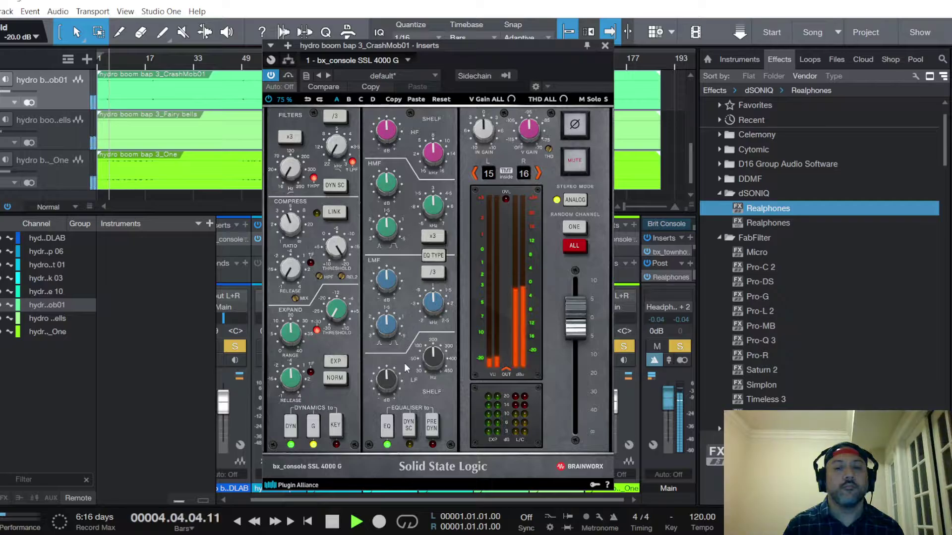
{"action": "mouse_move", "coordinate": [490, 133]}
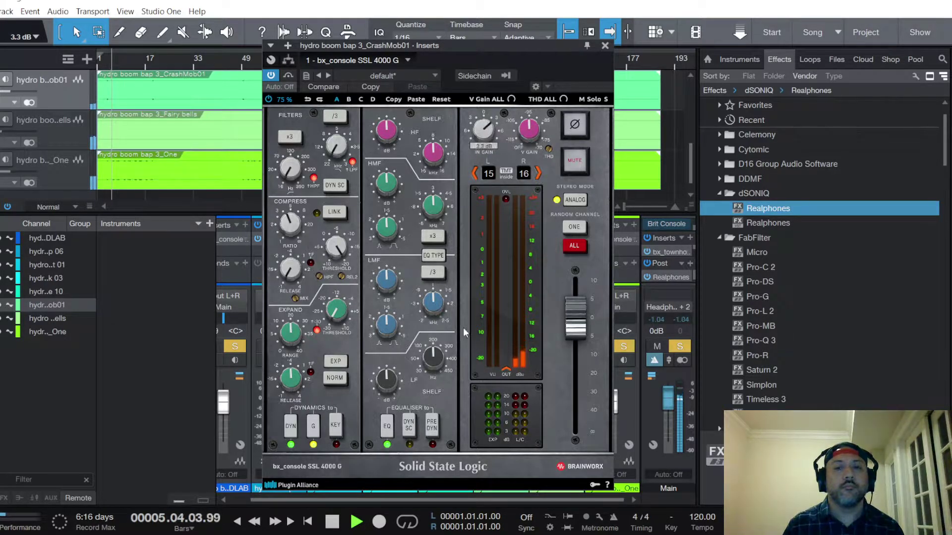
Boost CrashMob01's pre-dynamics EQ with more HF and +1.5 dB HMF gain, and lower the fader to -10.8 dB.
{"action": "mouse_move", "coordinate": [388, 127]}
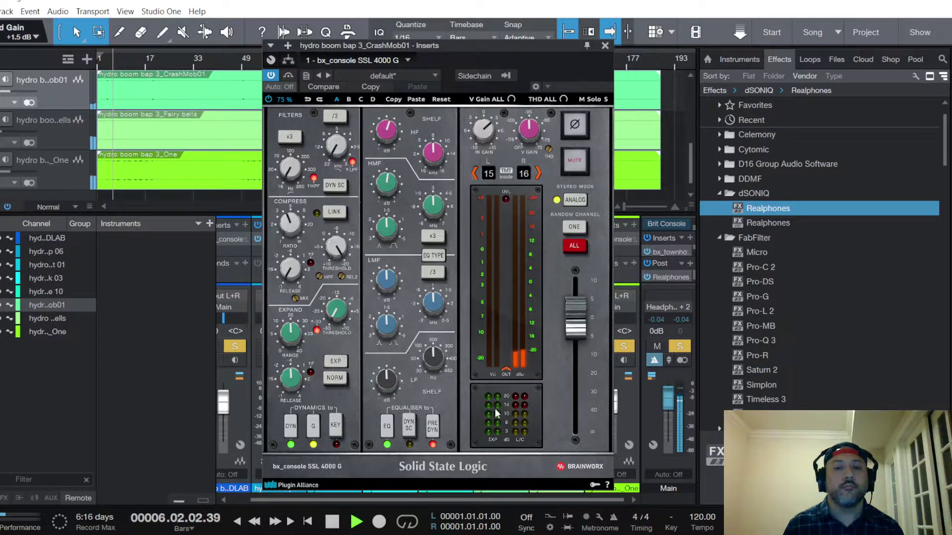
{"action": "left_click", "coordinate": [605, 45]}
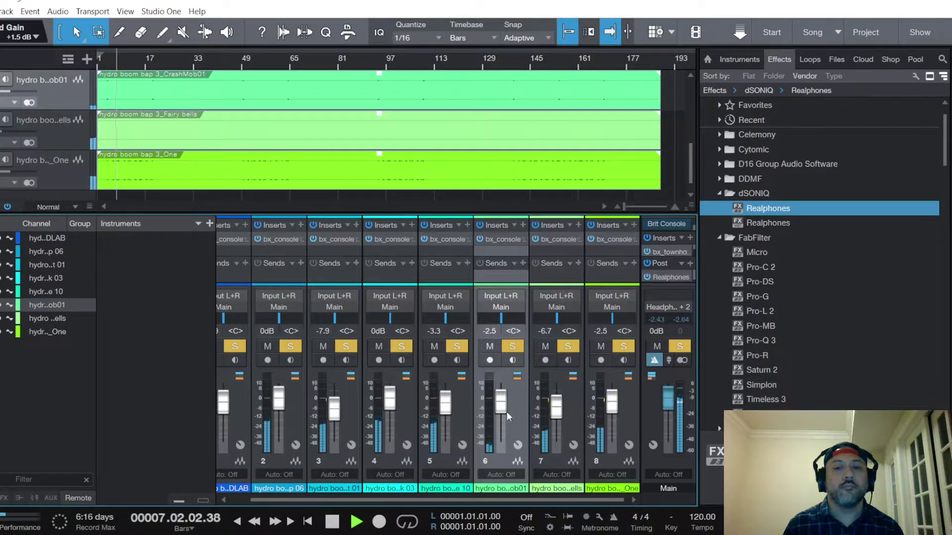
{"action": "left_click_drag", "start_coordinate": [501, 412], "coordinate": [503, 419]}
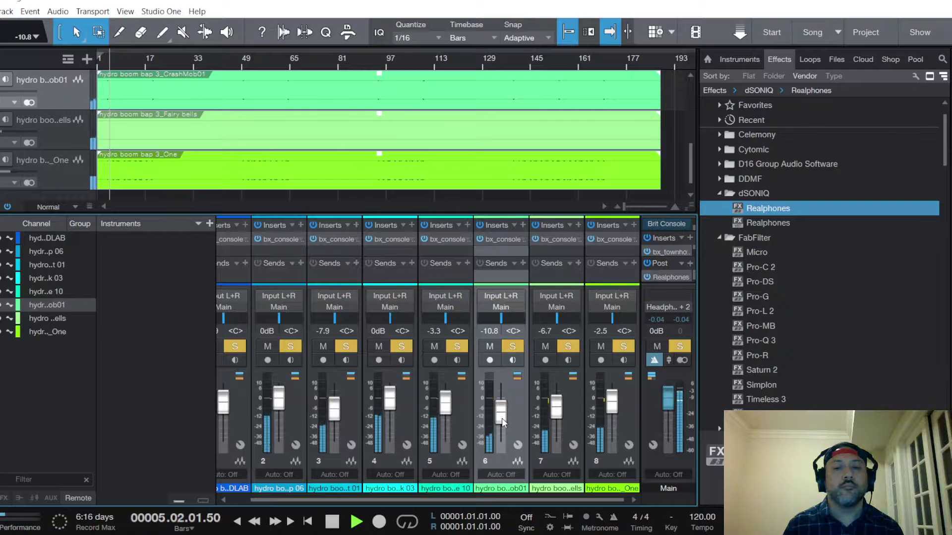
Clear all track solos and set the townhouse buss compressor's threshold on the Main channel to -2.0 dB.
{"action": "scroll", "coordinate": [55, 162], "scroll_direction": "up", "scroll_amount": 5}
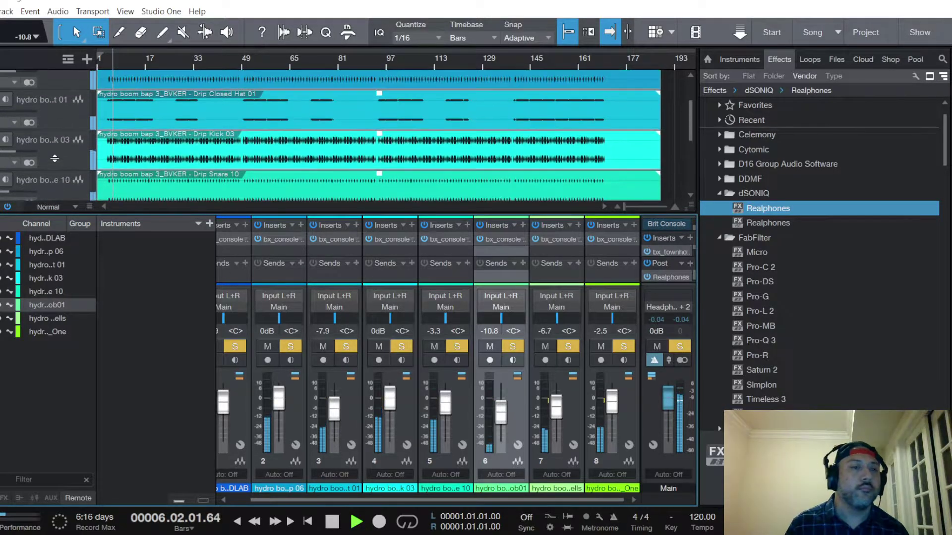
{"action": "scroll", "coordinate": [53, 153], "scroll_direction": "down", "scroll_amount": 5}
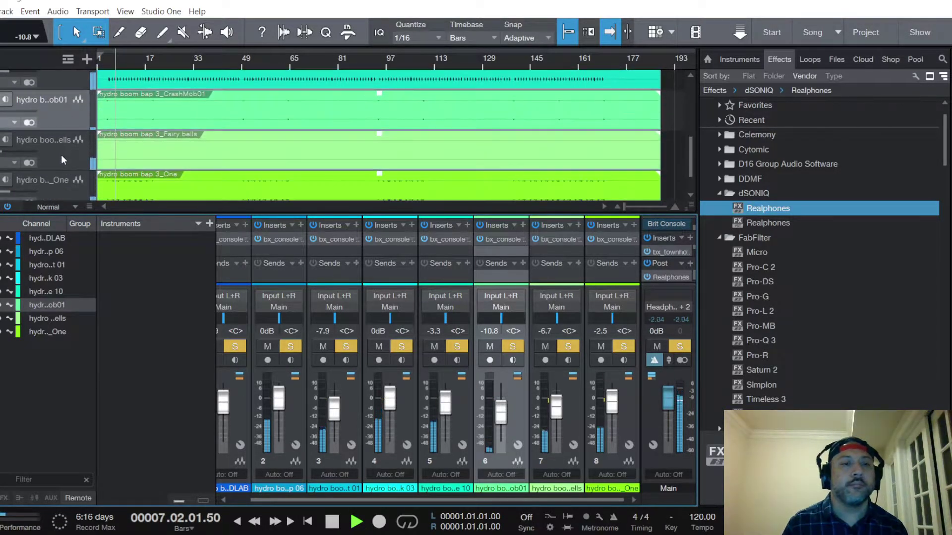
{"action": "left_click", "coordinate": [679, 346]}
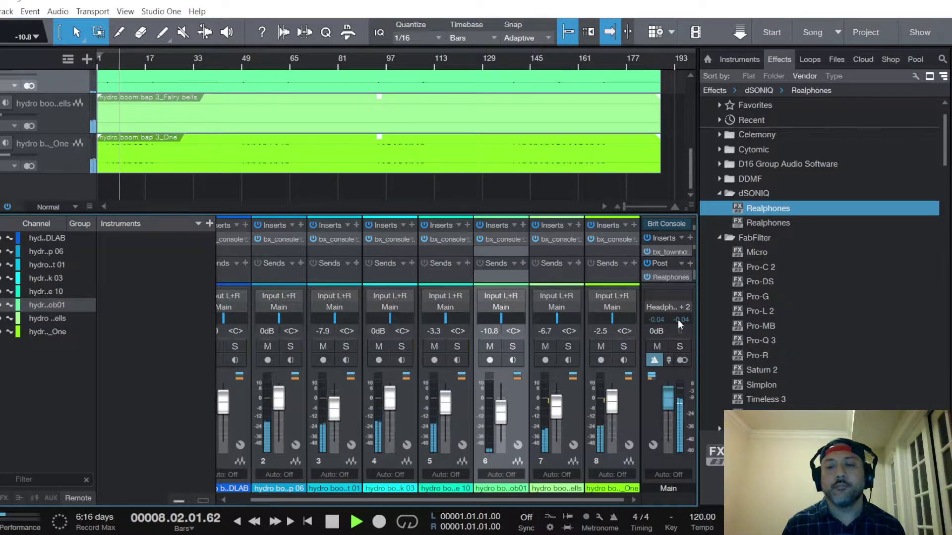
{"action": "left_click", "coordinate": [670, 248]}
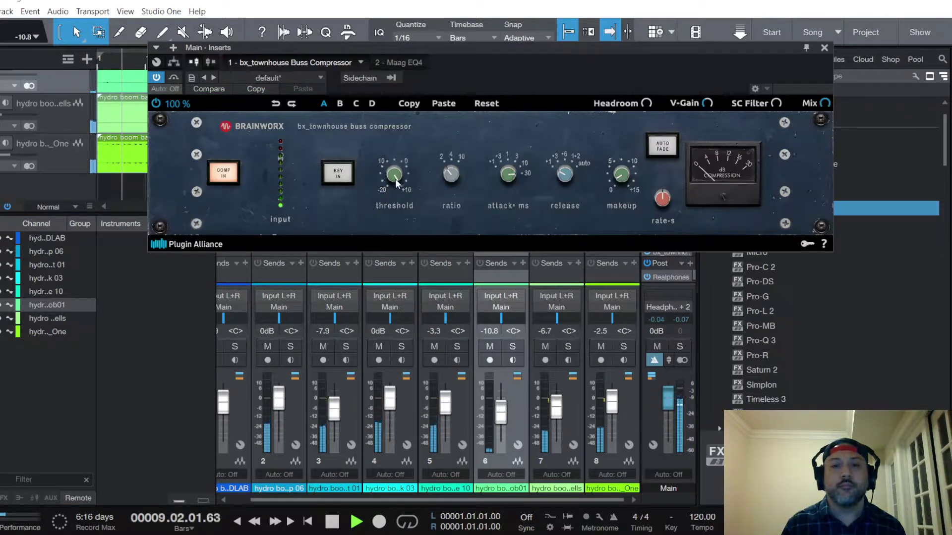
{"action": "left_click_drag", "start_coordinate": [396, 184], "coordinate": [396, 184]}
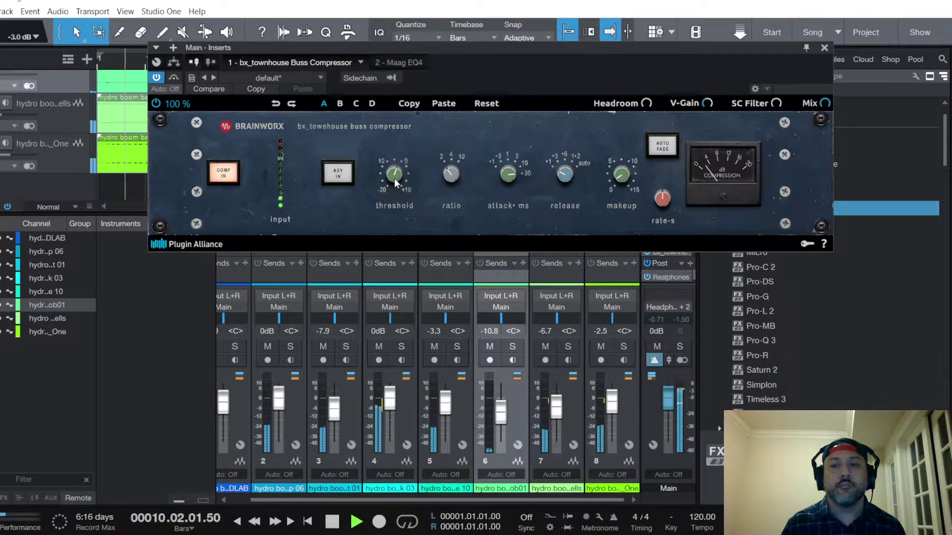
Shape the Main channel's Maag EQ4 with +1.0 at 40 Hz, +0.5 at 650 Hz and a slight 5 kHz air boost.
{"action": "left_click", "coordinate": [404, 62]}
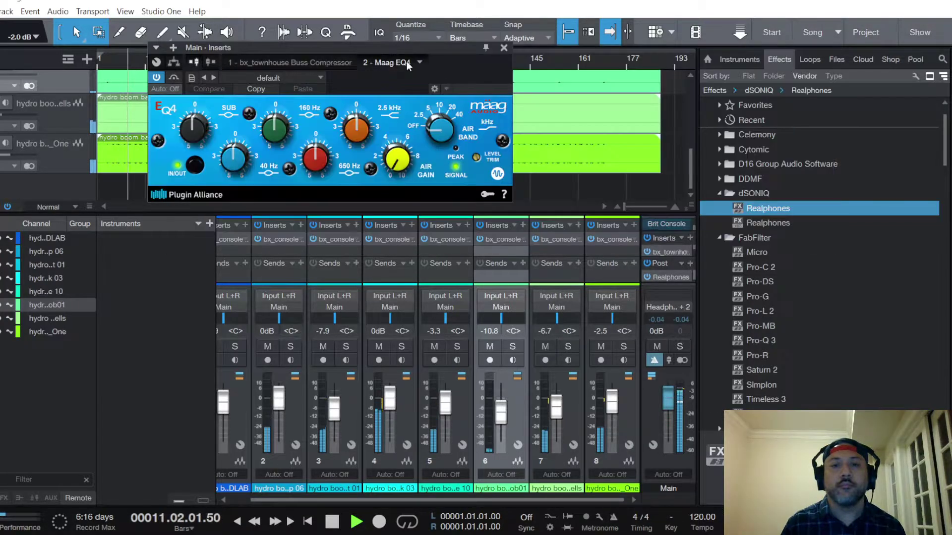
{"action": "left_click_drag", "start_coordinate": [240, 166], "coordinate": [336, 158]}
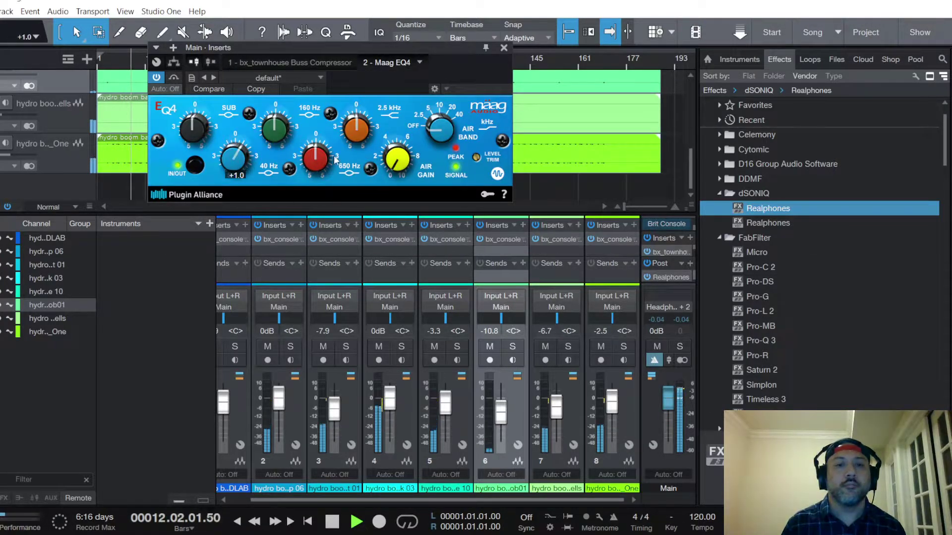
{"action": "scroll", "coordinate": [440, 131], "scroll_direction": "up", "scroll_amount": 2}
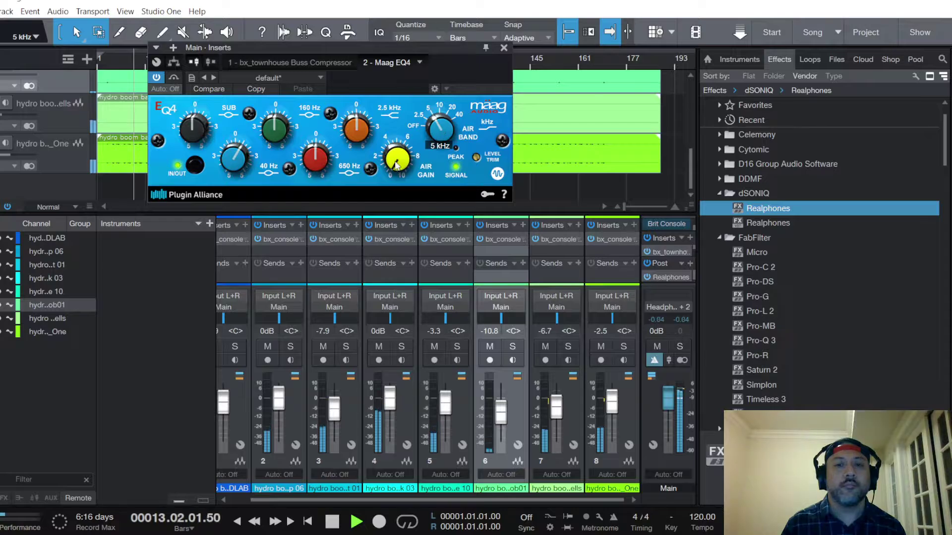
{"action": "scroll", "coordinate": [396, 162], "scroll_direction": "up", "scroll_amount": 1}
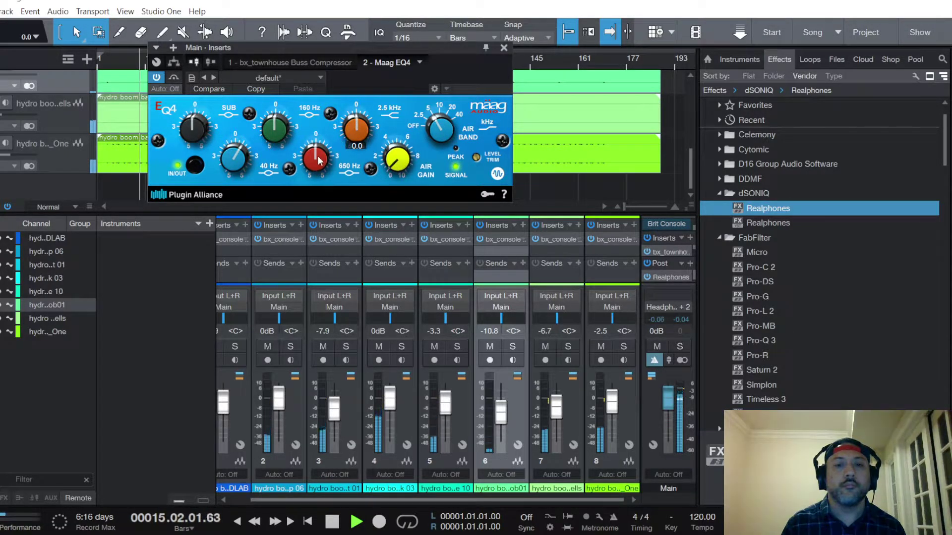
{"action": "left_click_drag", "start_coordinate": [345, 140], "coordinate": [360, 131]}
{"action": "left_click_drag", "start_coordinate": [281, 137], "coordinate": [279, 137]}
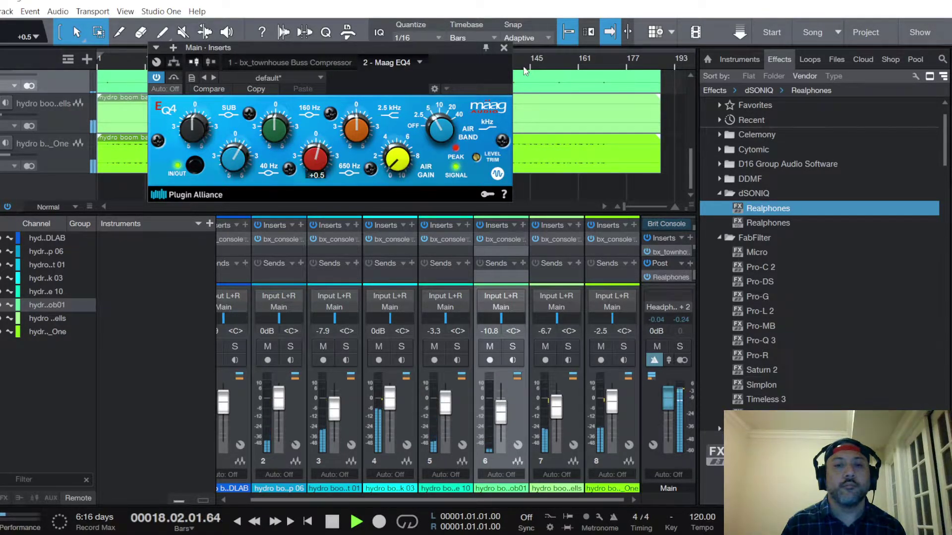
{"action": "left_click", "coordinate": [503, 49]}
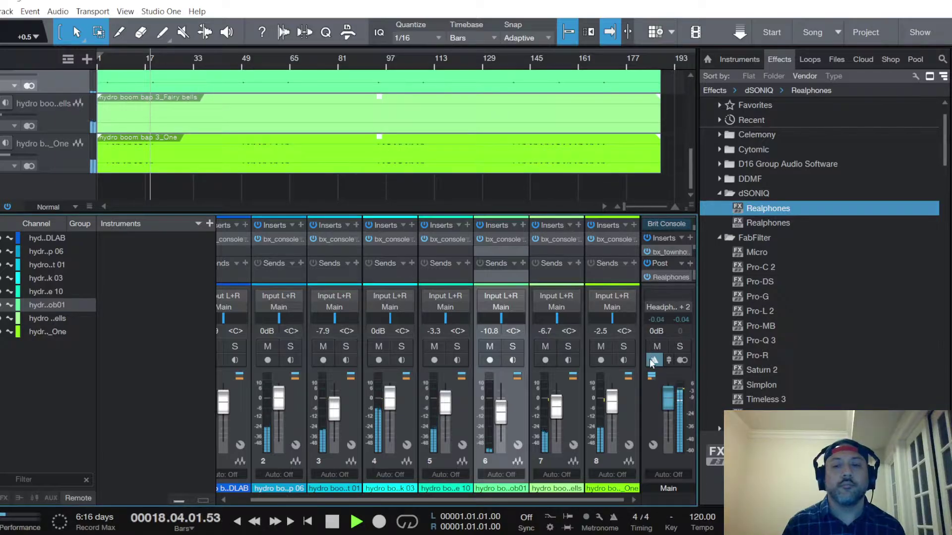
Load the Realphones preset Real Control Room - Set C - Far Field - Bottom and lower its output to -3.8 dB.
{"action": "left_click", "coordinate": [668, 277]}
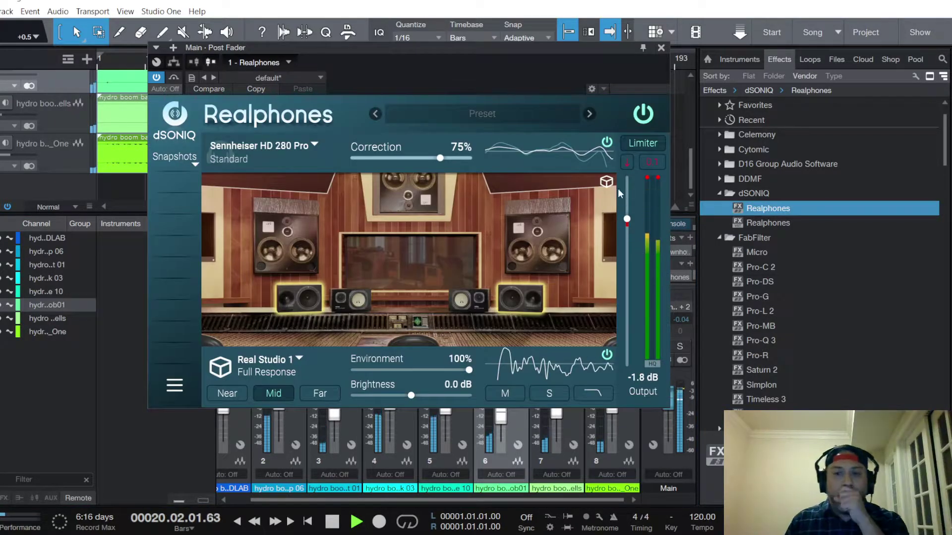
{"action": "scroll", "coordinate": [626, 164], "scroll_direction": "down", "scroll_amount": 3}
{"action": "left_click", "coordinate": [509, 115]}
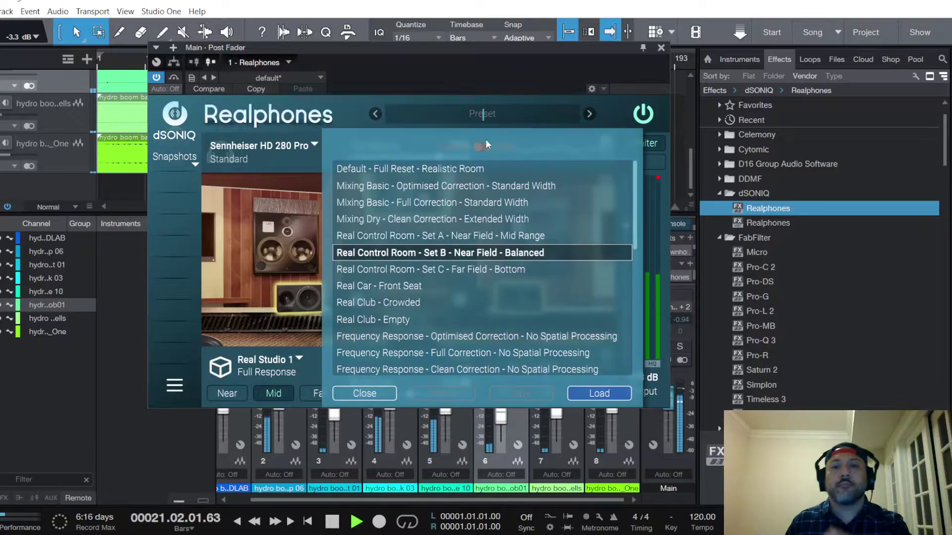
{"action": "left_click", "coordinate": [454, 270]}
{"action": "left_click", "coordinate": [599, 393]}
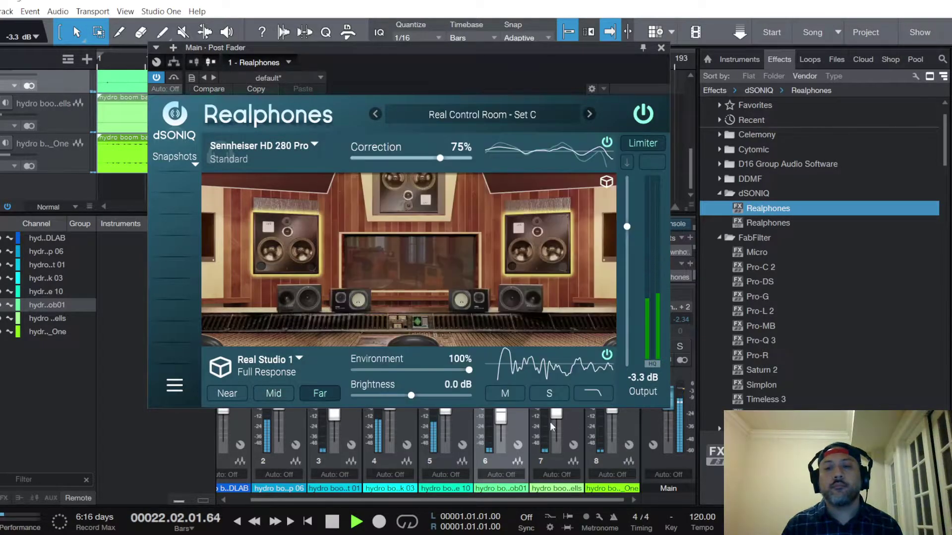
{"action": "left_click", "coordinate": [626, 164]}
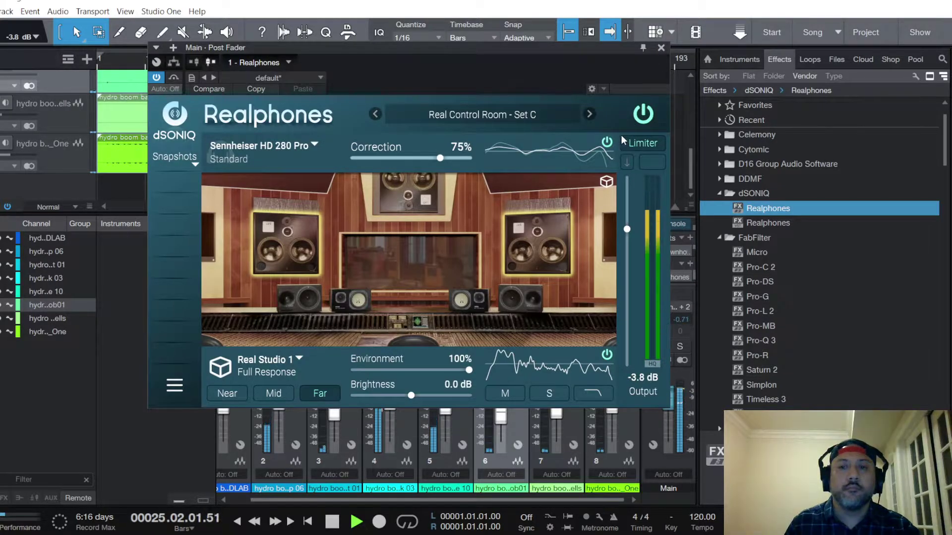
{"action": "left_click", "coordinate": [661, 48]}
{"action": "left_click", "coordinate": [671, 277]}
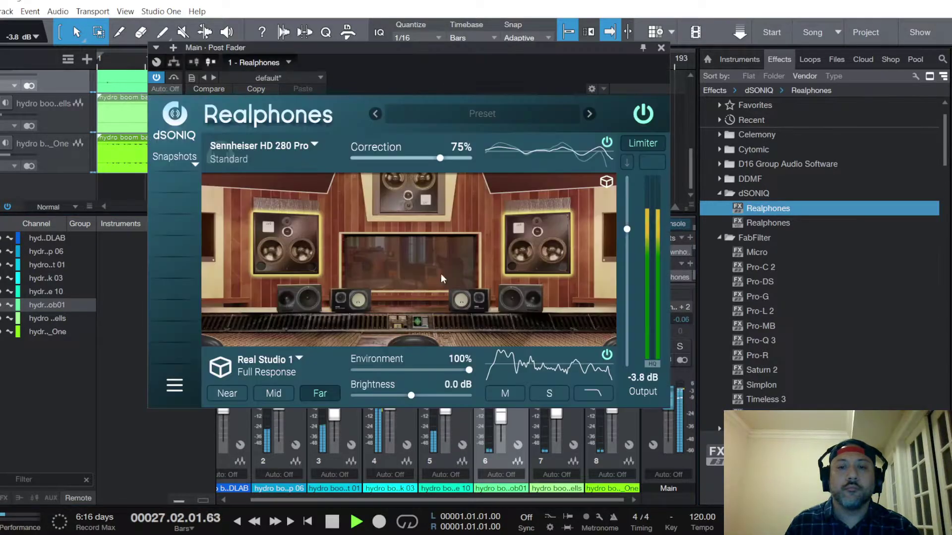
{"action": "left_click", "coordinate": [661, 48]}
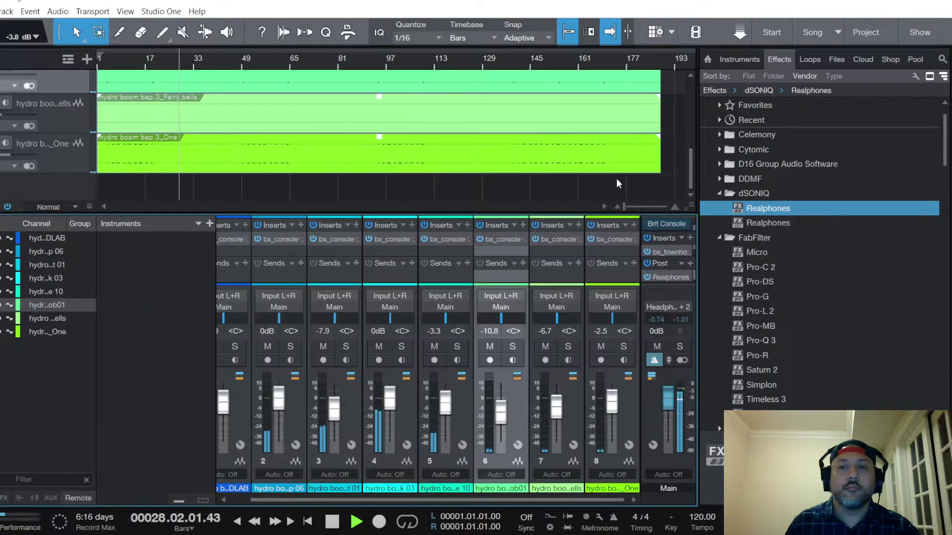
Raise the SUB band of the Main channel's Maag EQ4 to +1.5.
{"action": "left_click", "coordinate": [669, 252]}
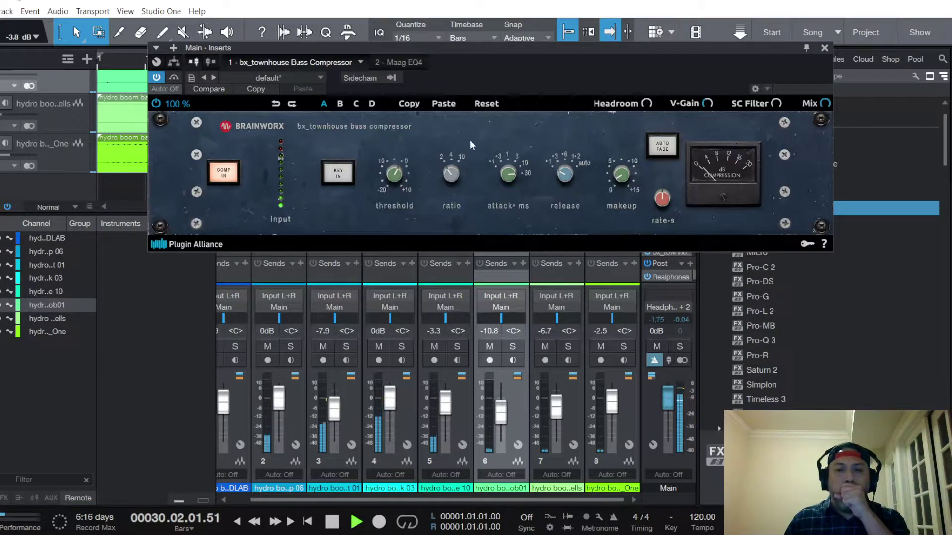
{"action": "left_click", "coordinate": [405, 69]}
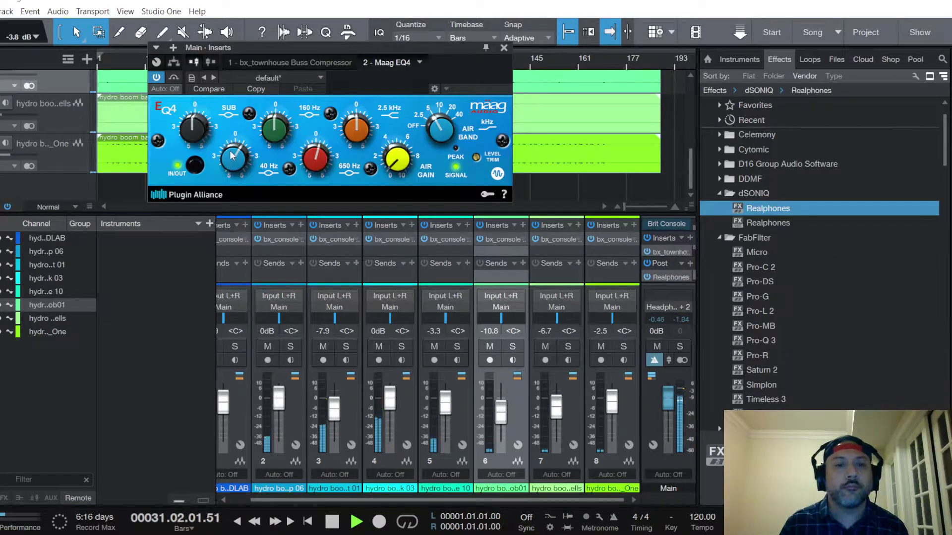
{"action": "scroll", "coordinate": [194, 127], "scroll_direction": "up", "scroll_amount": 1}
{"action": "scroll", "coordinate": [194, 130], "scroll_direction": "up", "scroll_amount": 1}
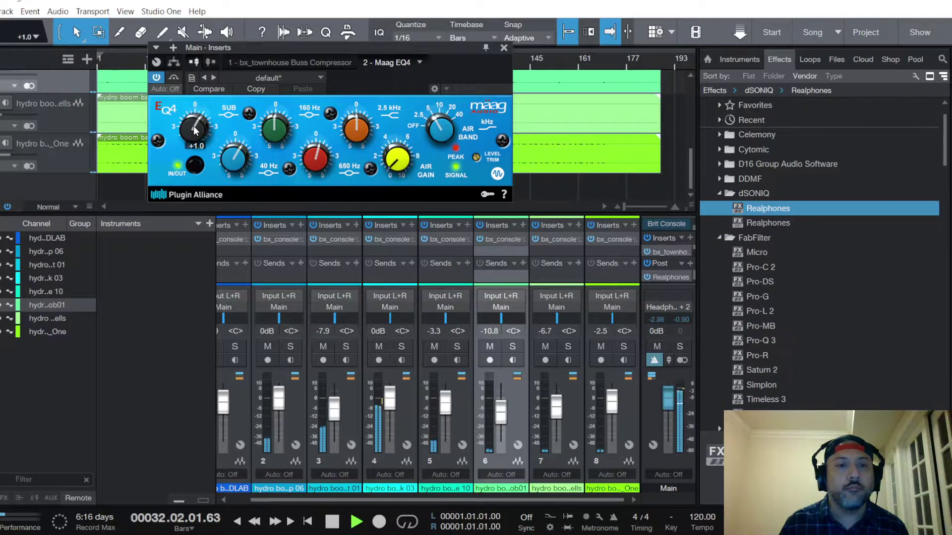
{"action": "scroll", "coordinate": [194, 130], "scroll_direction": "up", "scroll_amount": 1}
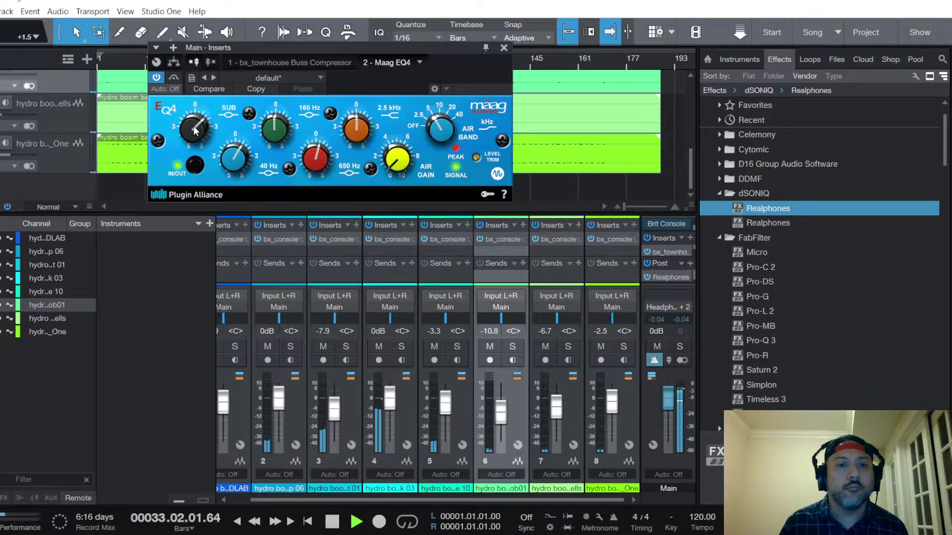
{"action": "scroll", "coordinate": [195, 129], "scroll_direction": "down", "scroll_amount": 1}
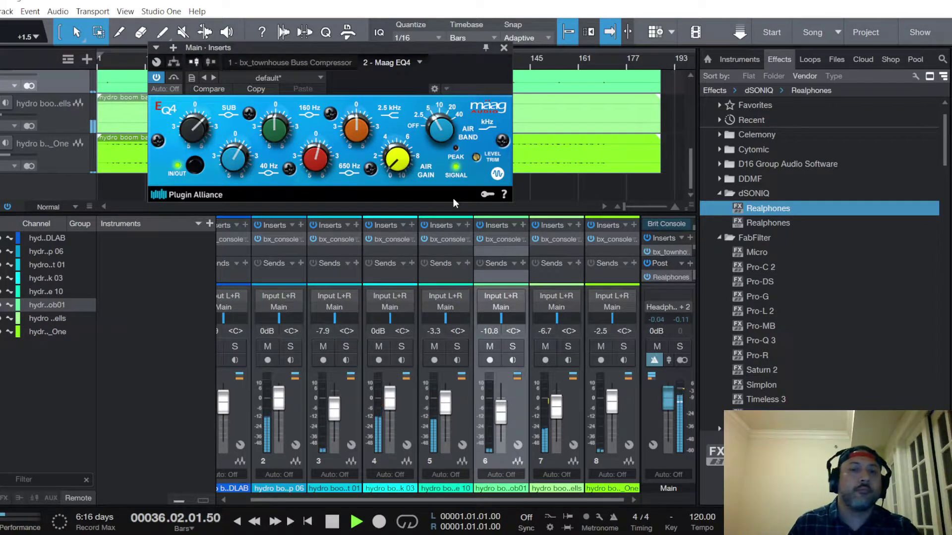
{"action": "left_click", "coordinate": [704, 534]}
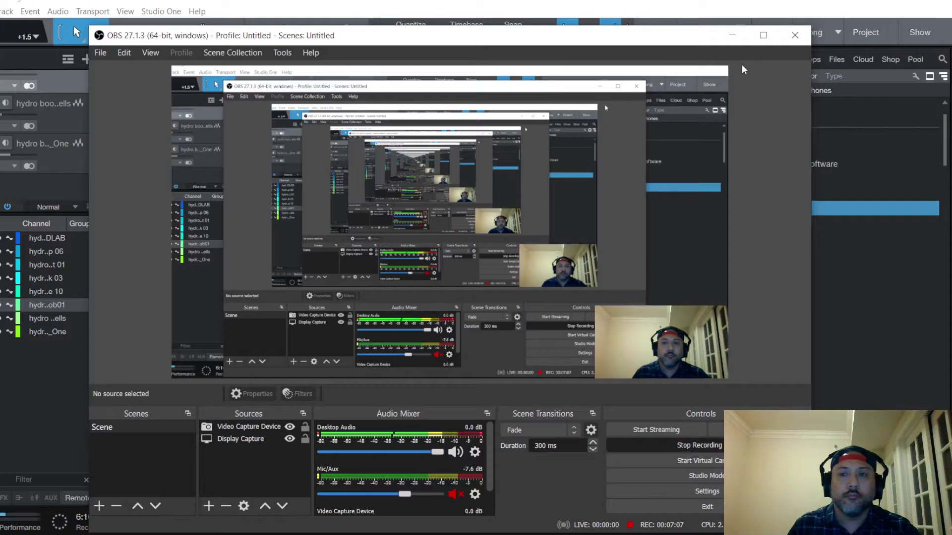
{"action": "left_click", "coordinate": [732, 35]}
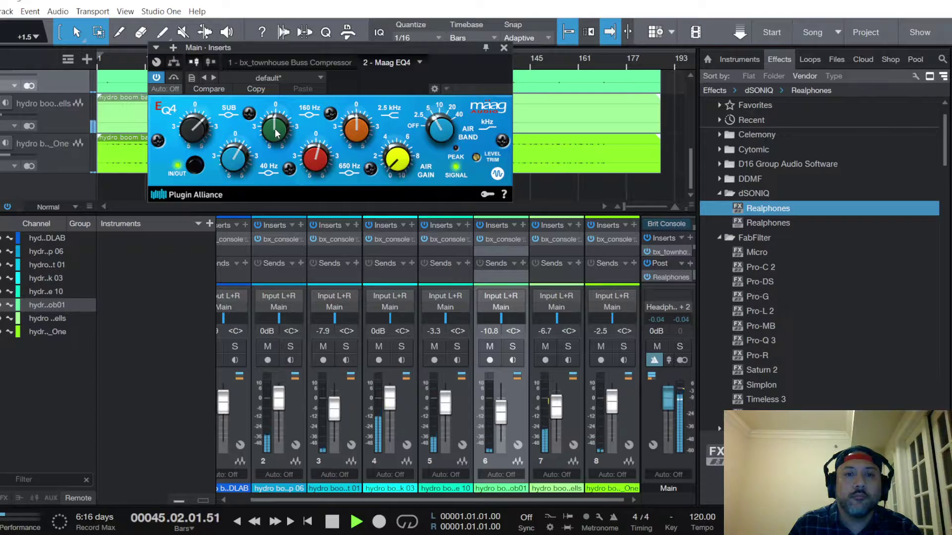
Set the Main channel's Maag EQ4 to +0.5 at 160 Hz and 1.5 air gain.
{"action": "scroll", "coordinate": [276, 131], "scroll_direction": "down", "scroll_amount": 4}
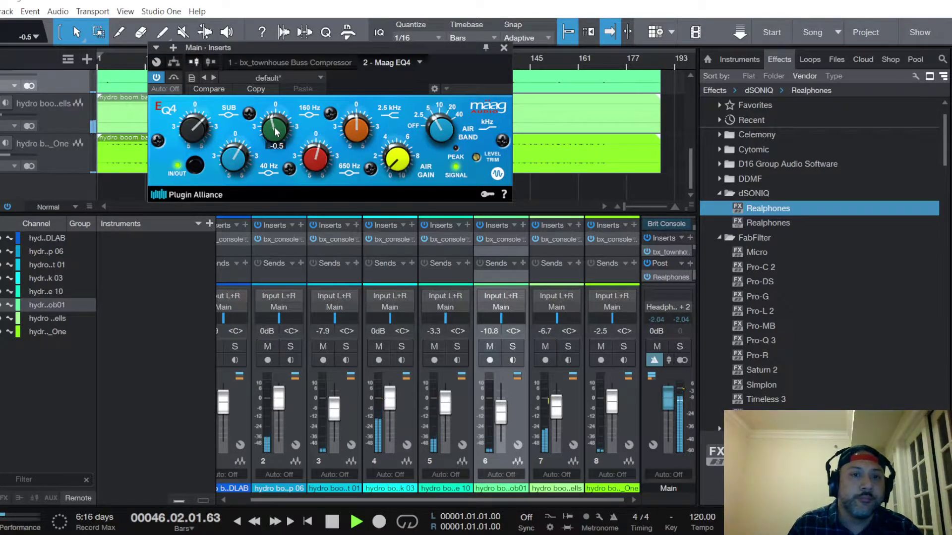
{"action": "scroll", "coordinate": [276, 132], "scroll_direction": "up", "scroll_amount": 1}
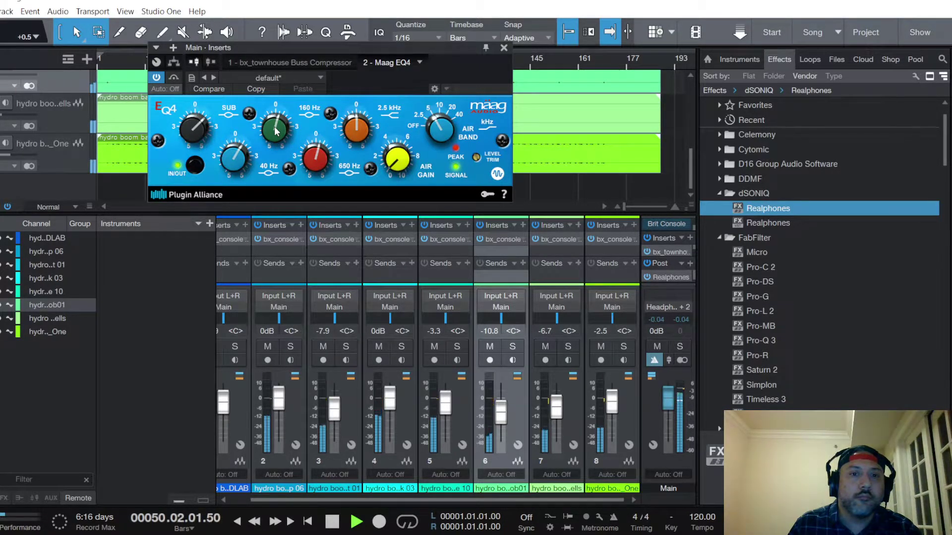
{"action": "scroll", "coordinate": [276, 131], "scroll_direction": "down", "scroll_amount": 1}
{"action": "scroll", "coordinate": [276, 131], "scroll_direction": "up", "scroll_amount": 1}
{"action": "scroll", "coordinate": [399, 161], "scroll_direction": "up", "scroll_amount": 1}
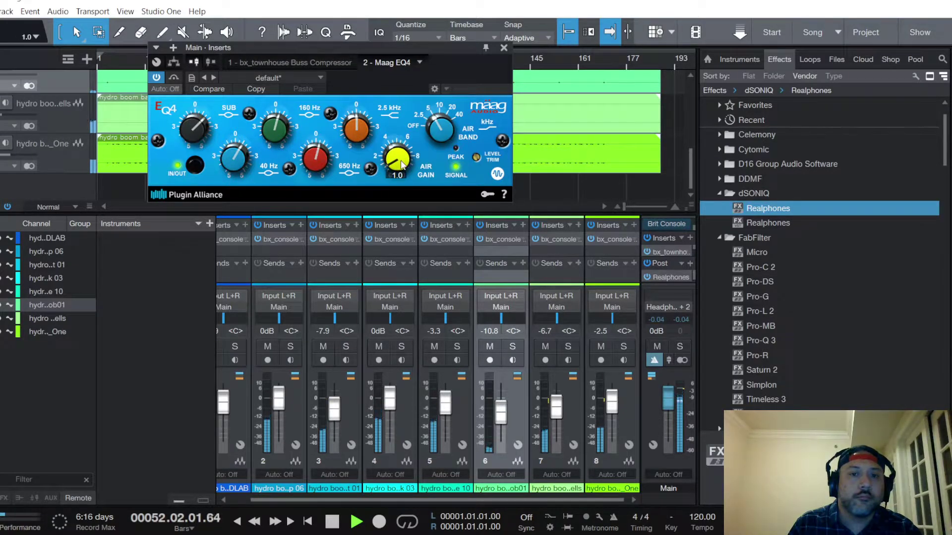
{"action": "mouse_move", "coordinate": [399, 165]}
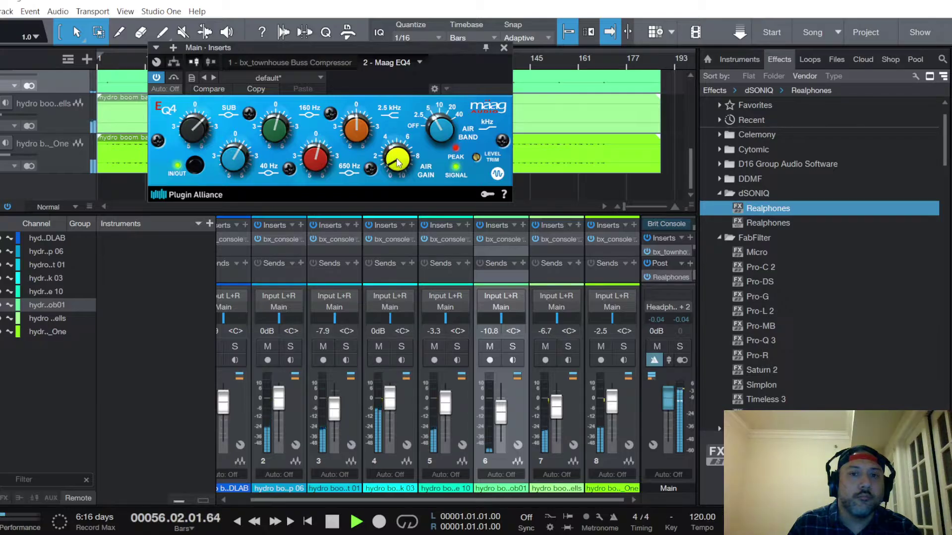
{"action": "scroll", "coordinate": [398, 163], "scroll_direction": "up", "scroll_amount": 1}
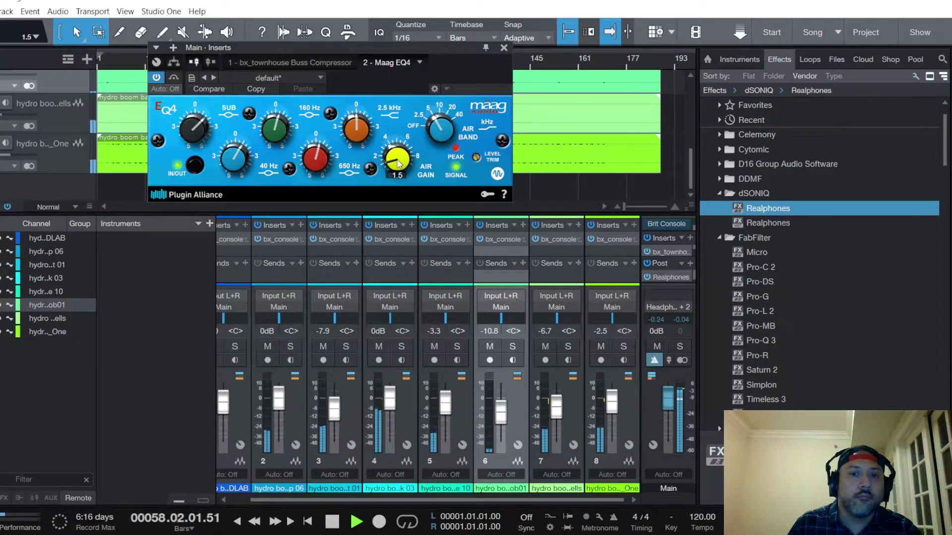
{"action": "left_click", "coordinate": [503, 47]}
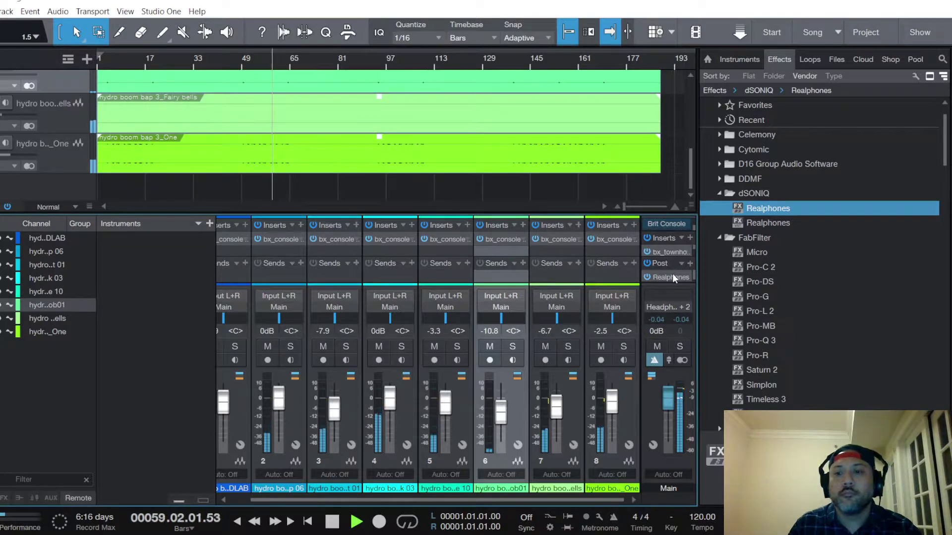
Load the Realphones preset Real Control Room - Set A - Near Field - Mid Range to audition the mix.
{"action": "left_click", "coordinate": [672, 276]}
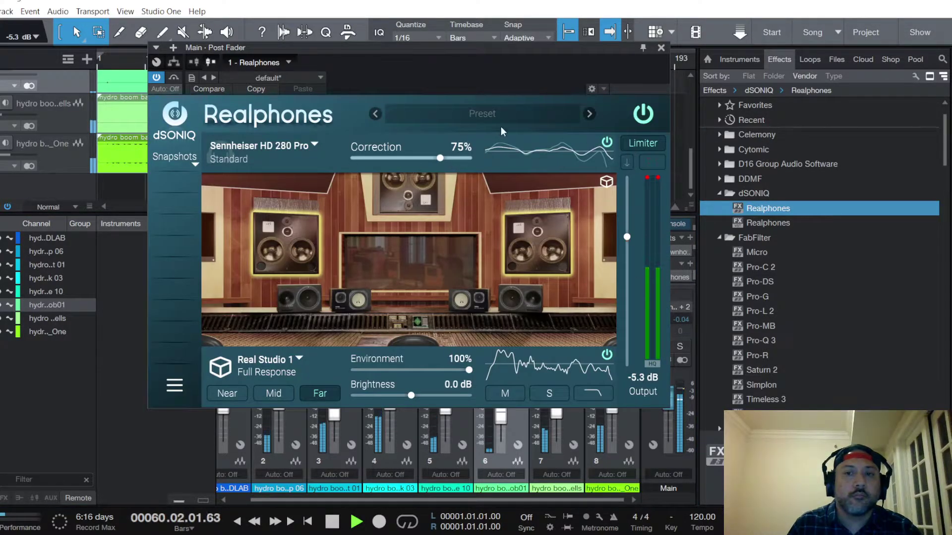
{"action": "left_click", "coordinate": [498, 119]}
{"action": "key", "text": "Up"}
{"action": "key", "text": "Up"}
{"action": "left_click", "coordinate": [607, 395]}
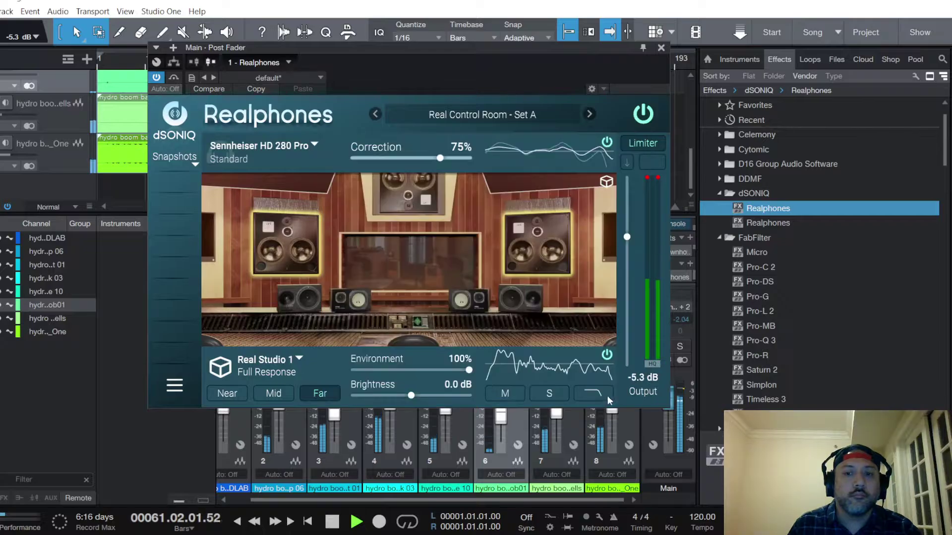
Load the Realphones preset Real Car - Front Seat and lower its output to -8.2 dB.
{"action": "left_click", "coordinate": [501, 115]}
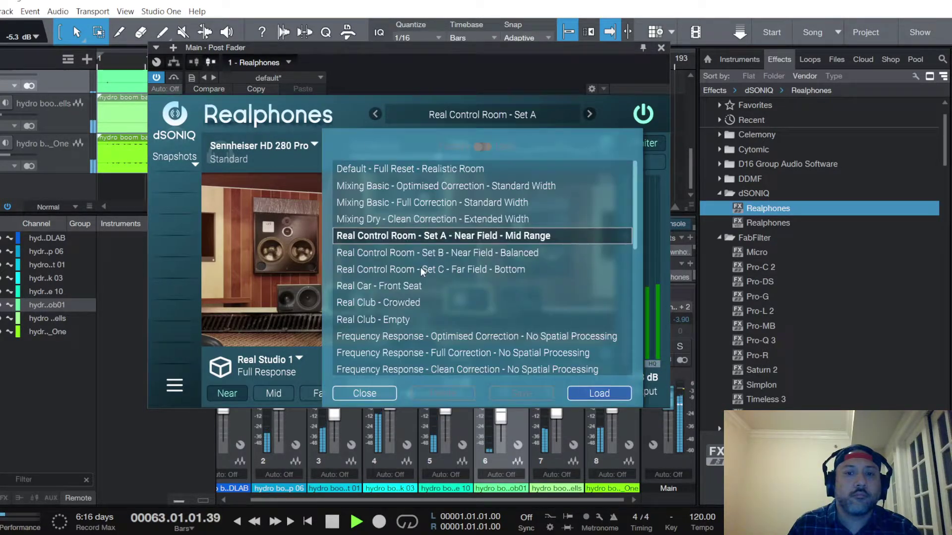
{"action": "left_click", "coordinate": [386, 287]}
{"action": "left_click", "coordinate": [598, 393]}
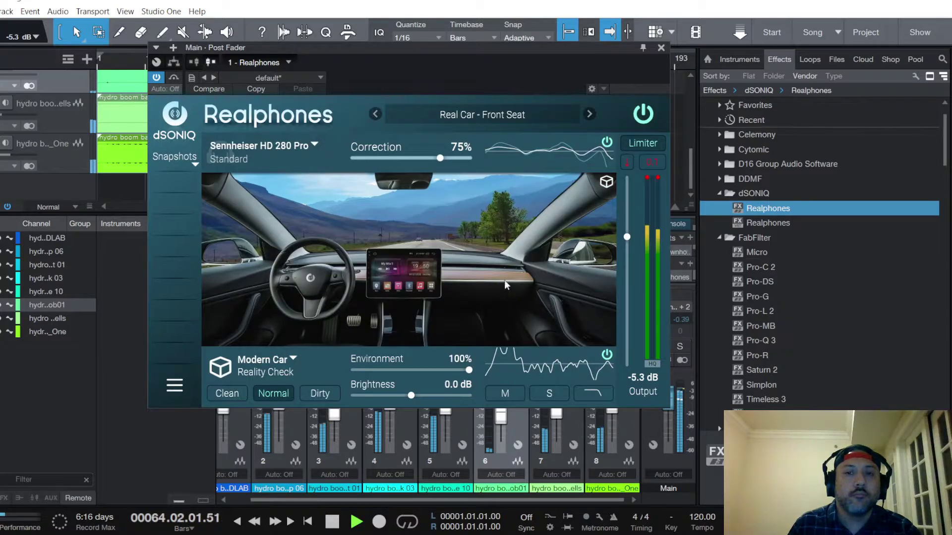
{"action": "scroll", "coordinate": [626, 188], "scroll_direction": "down", "scroll_amount": 3}
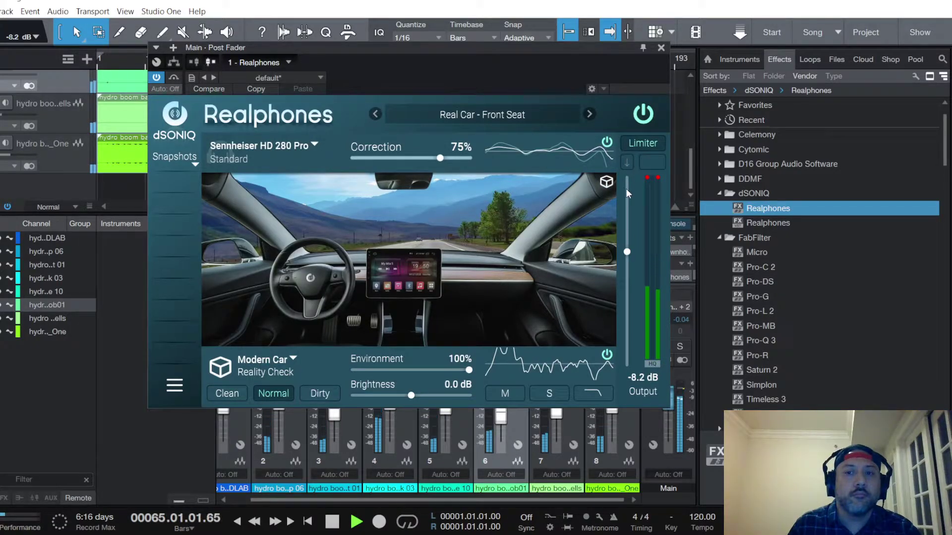
{"action": "left_click", "coordinate": [660, 48]}
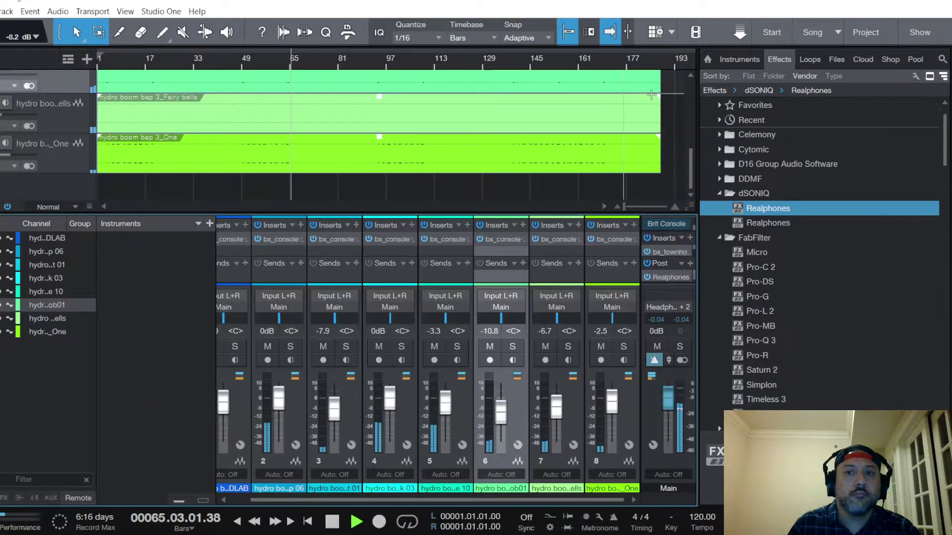
Try a +0.5 boost at 2.5 kHz on the Main channel's Maag EQ4, and return its 160 Hz and 650 Hz bands to 0.
{"action": "left_click", "coordinate": [664, 253]}
{"action": "left_click", "coordinate": [390, 61]}
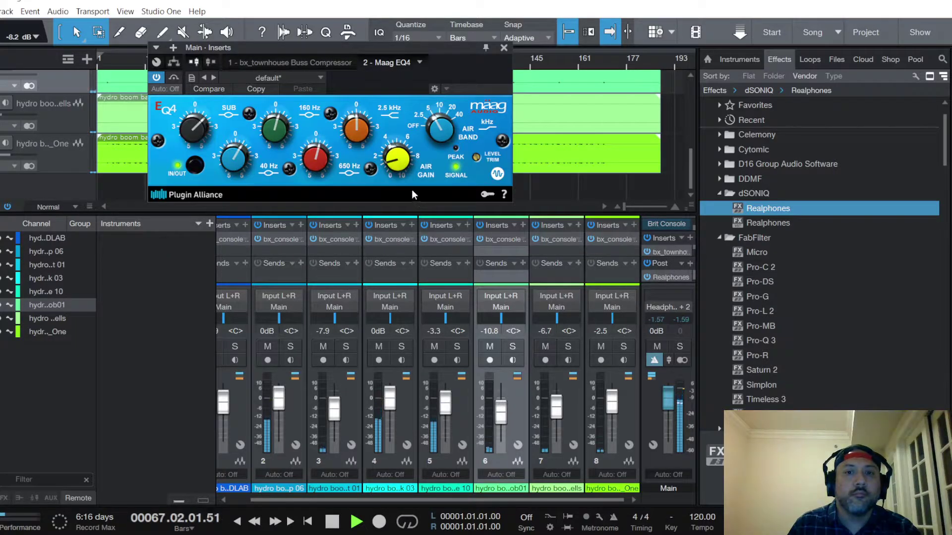
{"action": "scroll", "coordinate": [357, 129], "scroll_direction": "up", "scroll_amount": 1}
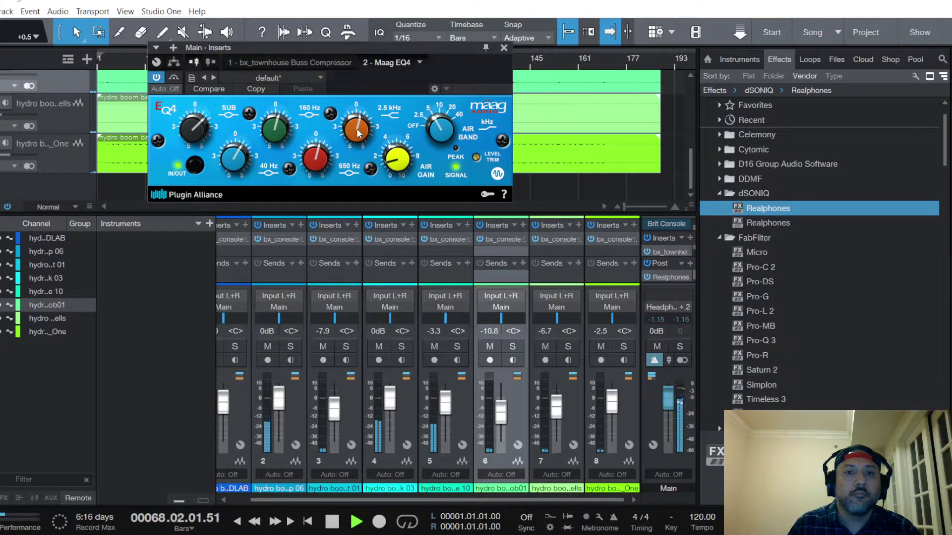
{"action": "scroll", "coordinate": [356, 129], "scroll_direction": "down", "scroll_amount": 1}
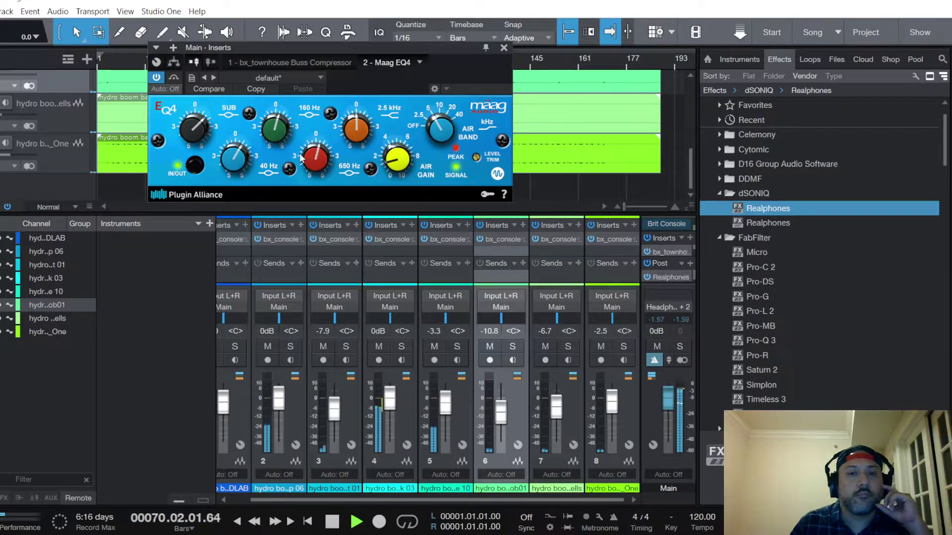
{"action": "mouse_move", "coordinate": [278, 132]}
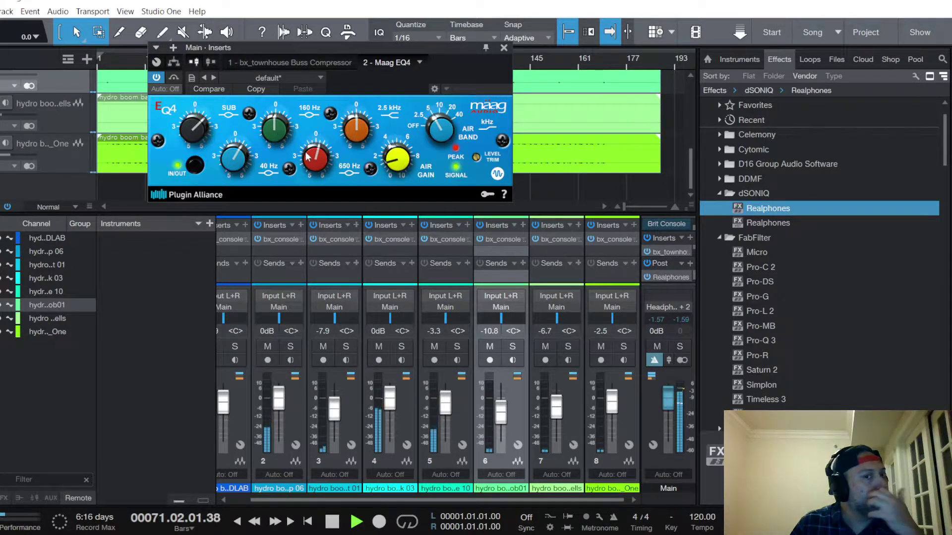
{"action": "mouse_move", "coordinate": [315, 161]}
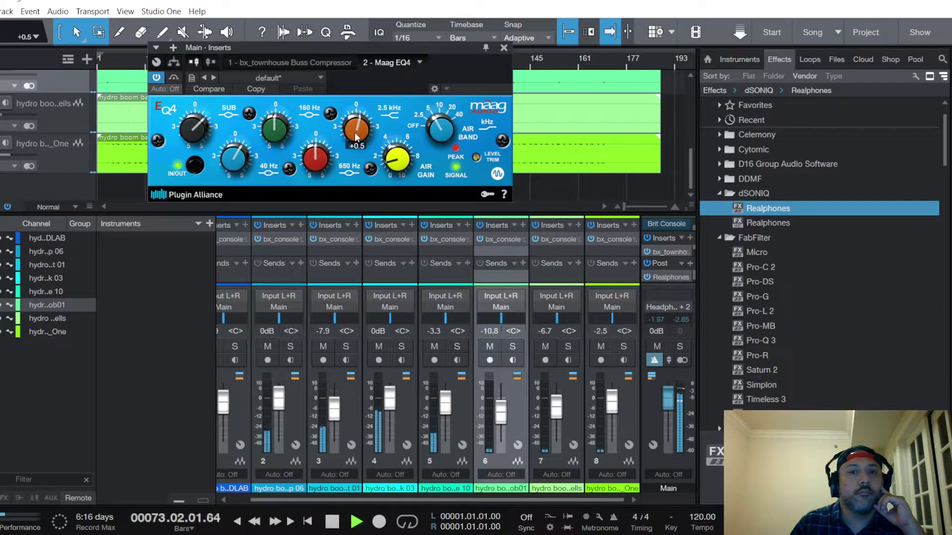
Raise the Maag EQ4's 2.5 kHz band to +1.0, trying the air gain at 2.0 before restoring it to 1.5.
{"action": "scroll", "coordinate": [401, 162], "scroll_direction": "up", "scroll_amount": 3}
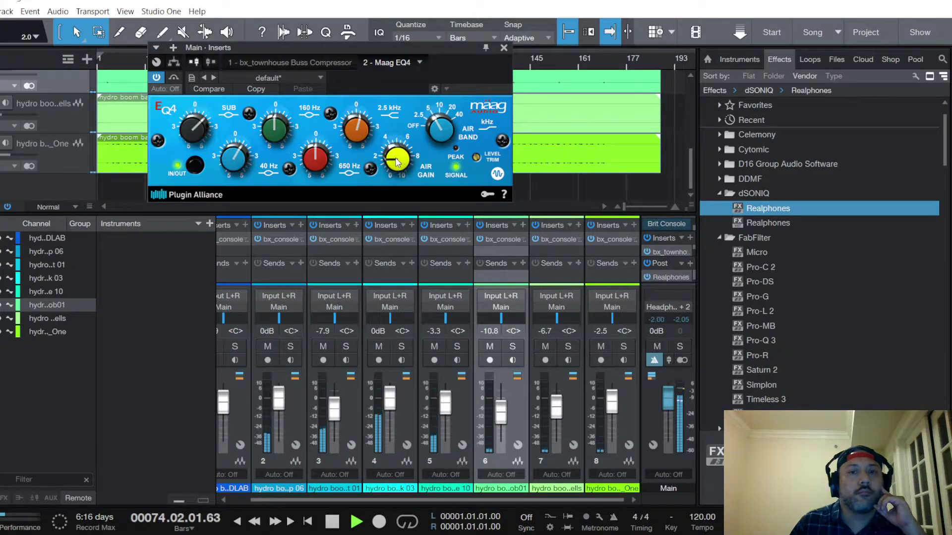
{"action": "scroll", "coordinate": [397, 161], "scroll_direction": "down", "scroll_amount": 2}
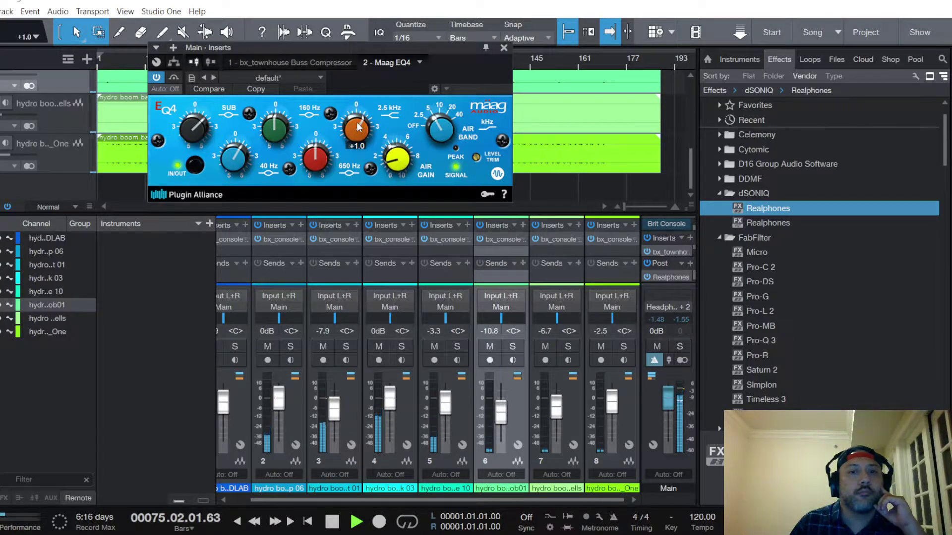
{"action": "left_click", "coordinate": [504, 47]}
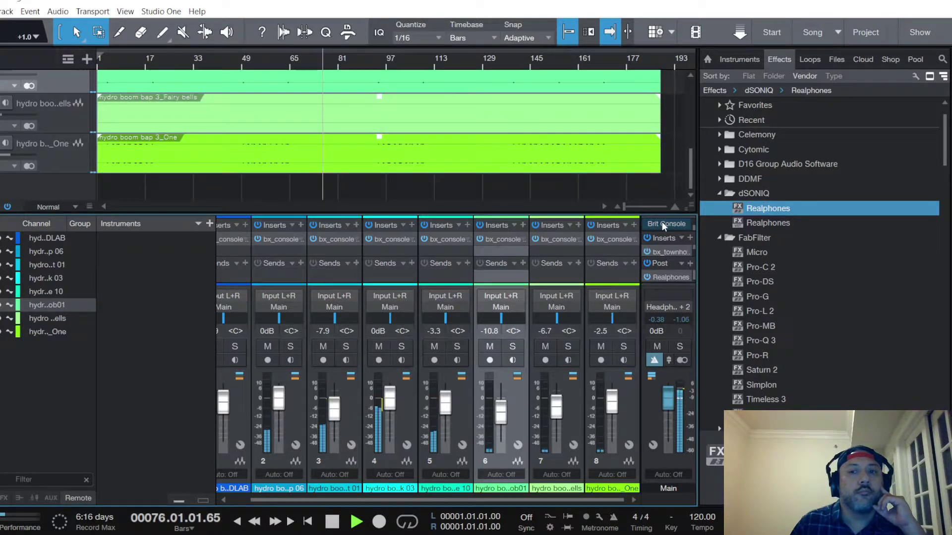
Audition the mix through the Realphones presets Real Club - Crowded and Real Club - Empty, lowering the output to -8.4 dB.
{"action": "left_click", "coordinate": [667, 292]}
{"action": "left_click", "coordinate": [668, 276]}
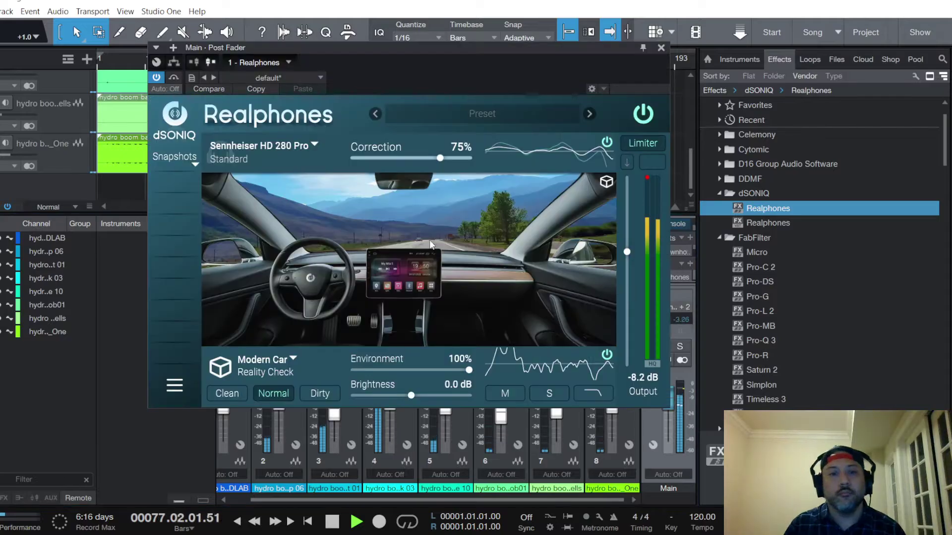
{"action": "left_click", "coordinate": [446, 114]}
{"action": "left_click", "coordinate": [415, 302]}
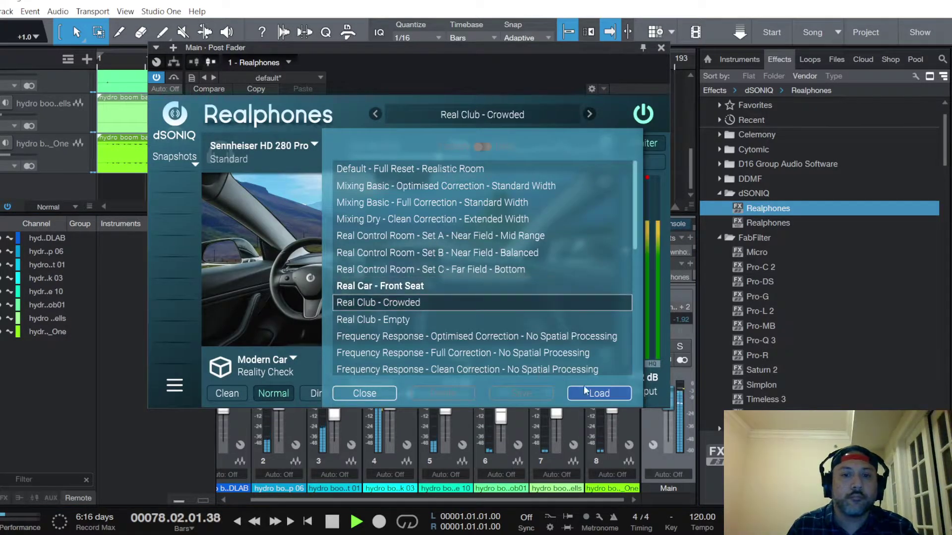
{"action": "left_click", "coordinate": [590, 392]}
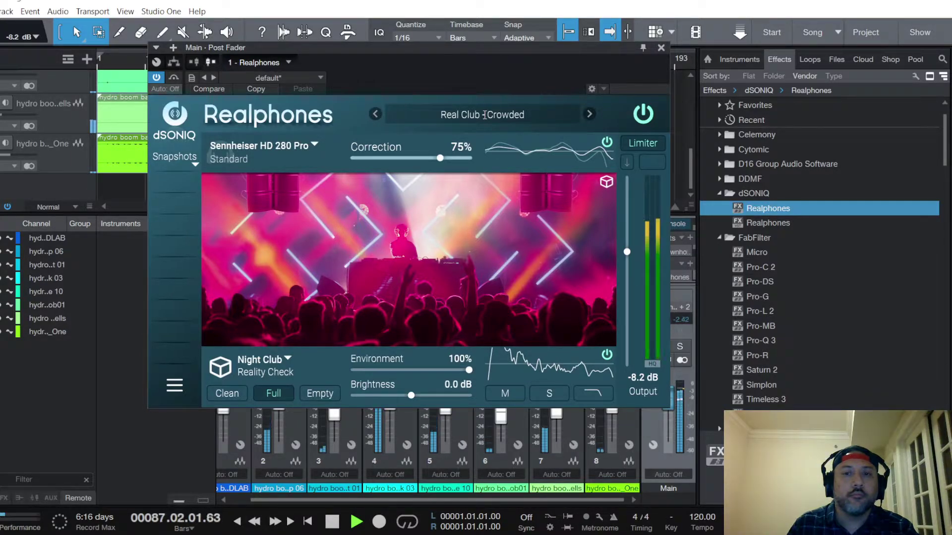
{"action": "left_click", "coordinate": [485, 116]}
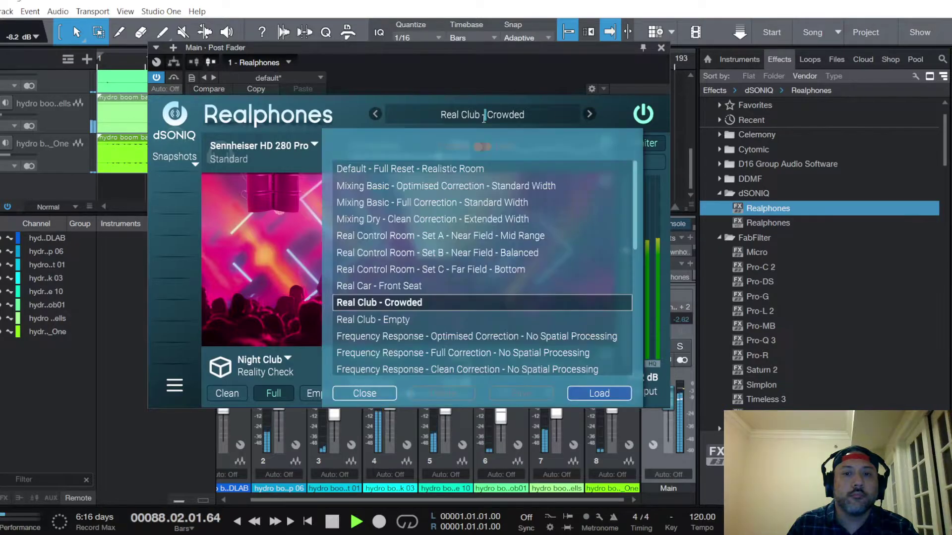
{"action": "left_click", "coordinate": [391, 318]}
{"action": "left_click", "coordinate": [592, 396]}
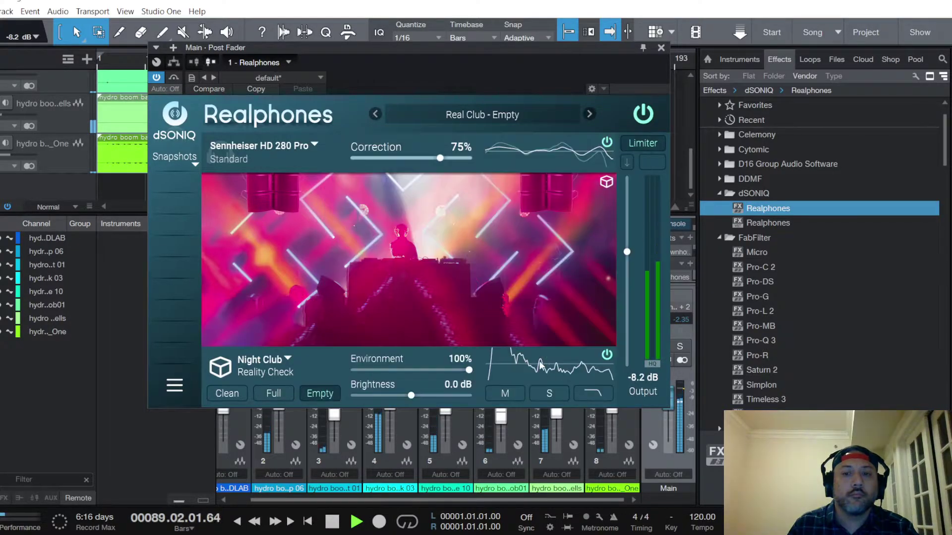
Audition the Realphones preset Mix Elements - Vocal and switch to Mix Elements - Clarity.
{"action": "left_click", "coordinate": [493, 115]}
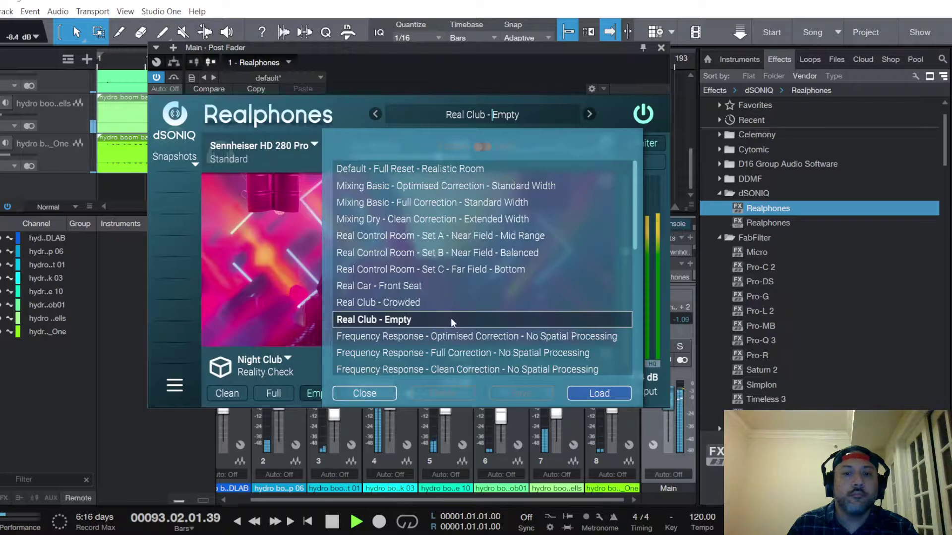
{"action": "scroll", "coordinate": [449, 317], "scroll_direction": "down", "scroll_amount": 3}
{"action": "left_click", "coordinate": [404, 247]}
{"action": "left_click", "coordinate": [587, 393]}
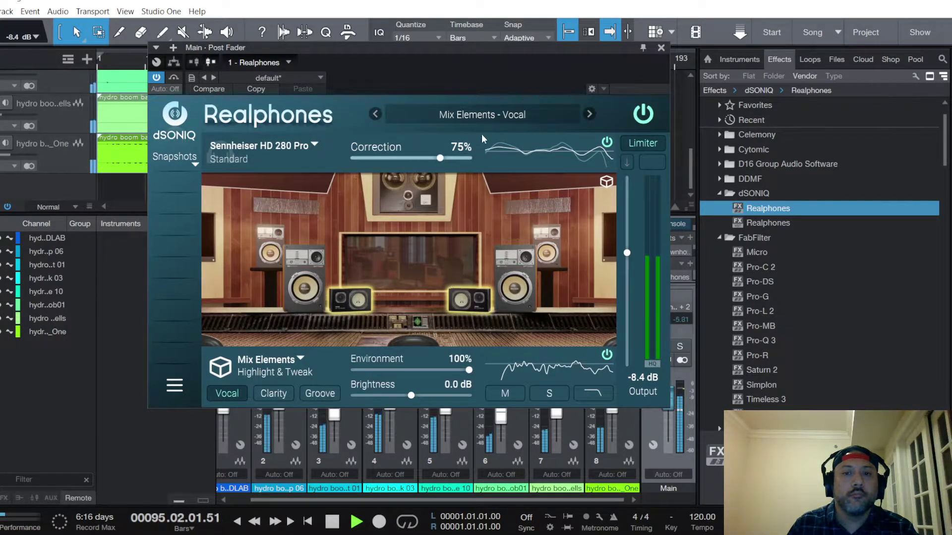
{"action": "left_click", "coordinate": [481, 115]}
{"action": "left_click", "coordinate": [412, 262]}
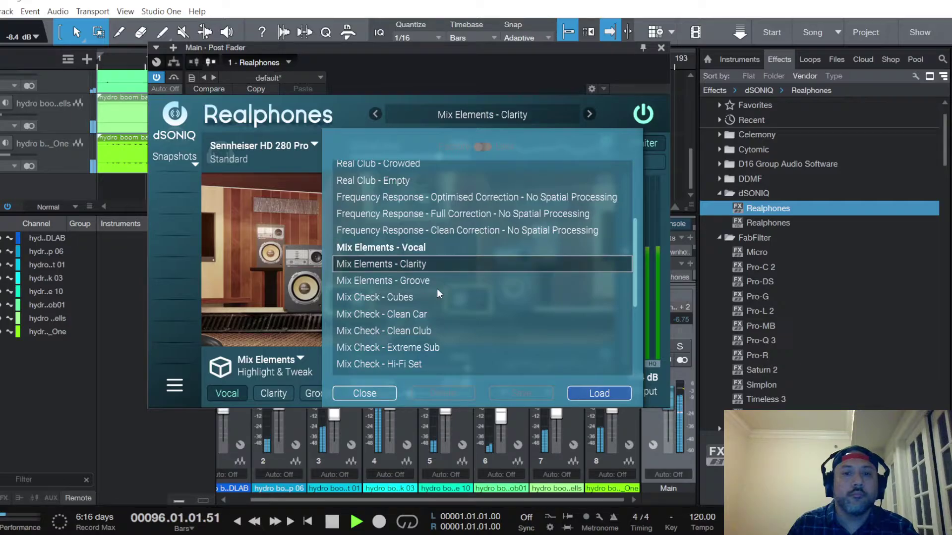
{"action": "left_click", "coordinate": [615, 396]}
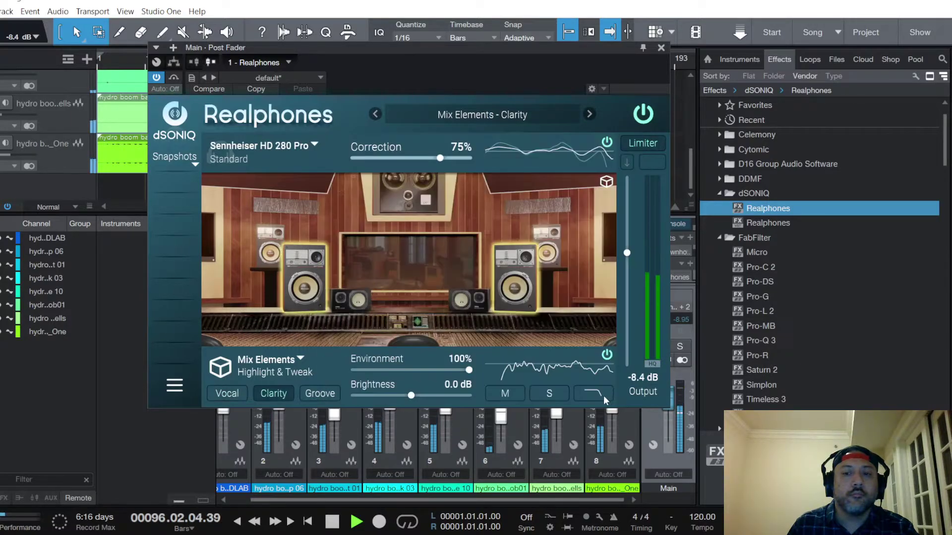
Compare the mix through the Realphones preset Mix Elements - Groove and return to Mix Elements - Clarity.
{"action": "left_click", "coordinate": [489, 114]}
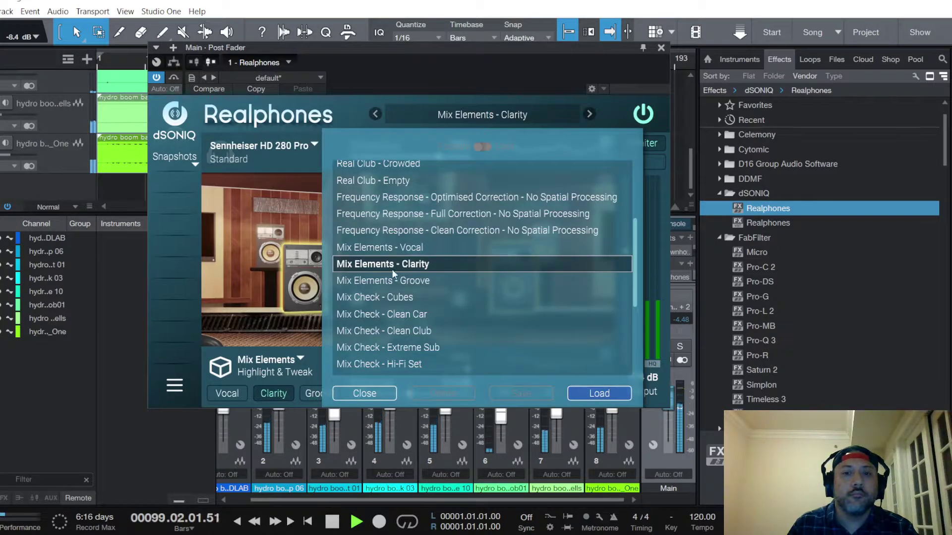
{"action": "left_click", "coordinate": [384, 281]}
{"action": "left_click", "coordinate": [599, 393]}
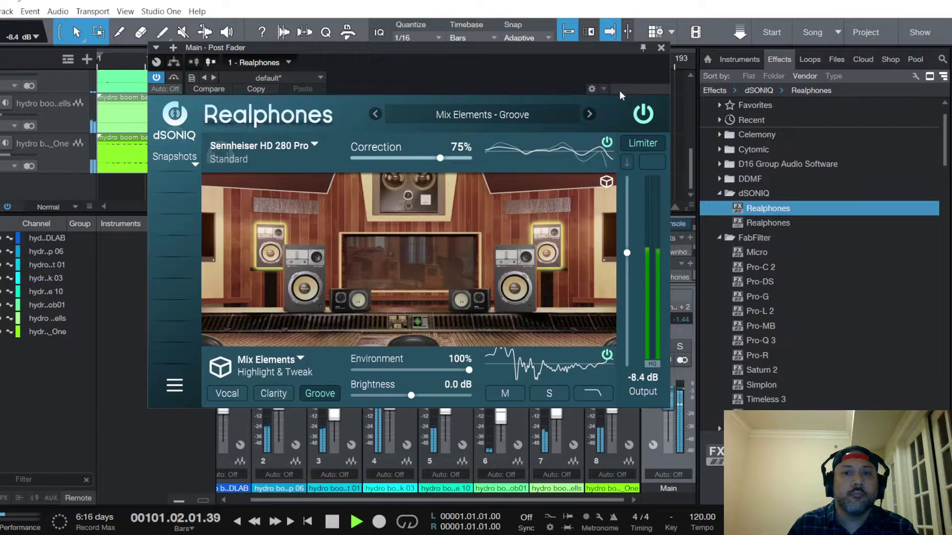
{"action": "left_click", "coordinate": [535, 111]}
{"action": "left_click", "coordinate": [385, 263]}
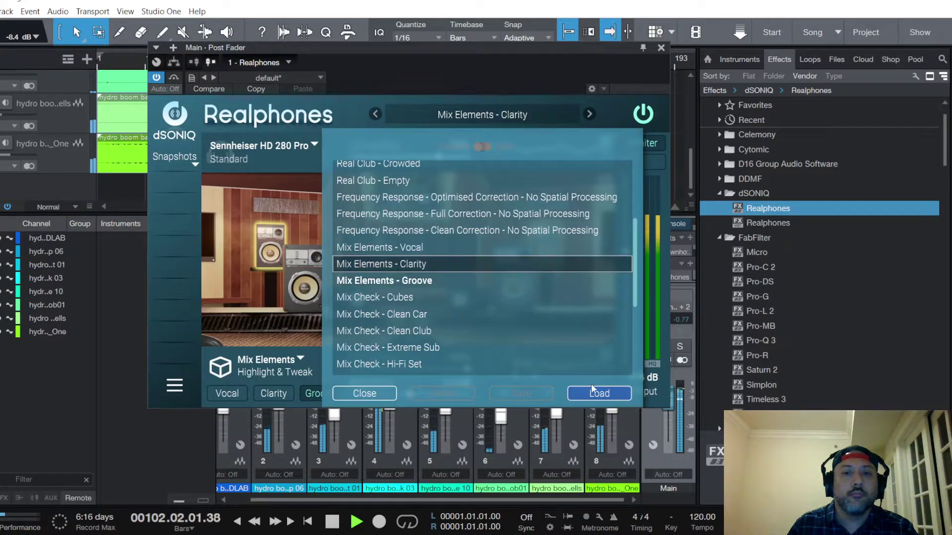
{"action": "left_click", "coordinate": [600, 393]}
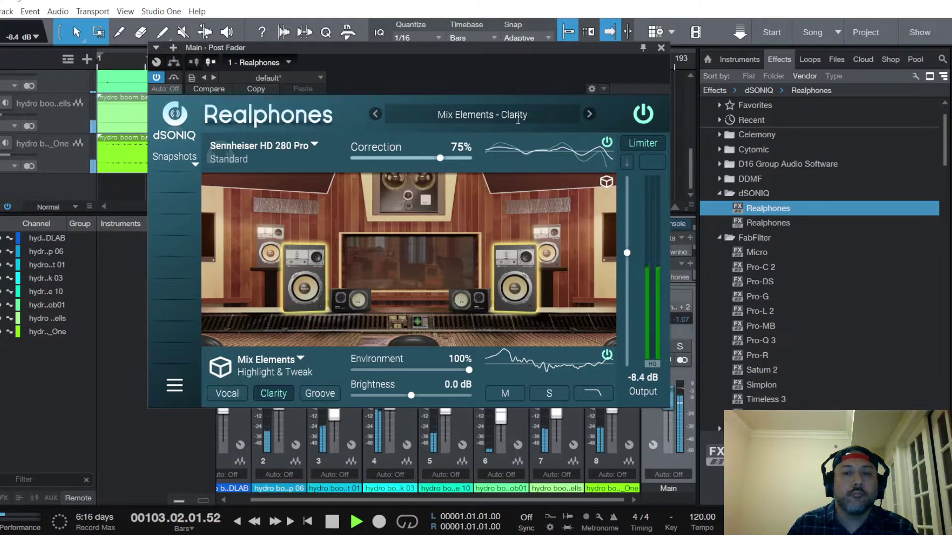
Audition the mix through the Realphones preset Mix Elements - Groove and close the plug-in window.
{"action": "left_click", "coordinate": [515, 114]}
{"action": "left_click", "coordinate": [414, 281]}
{"action": "left_click", "coordinate": [598, 391]}
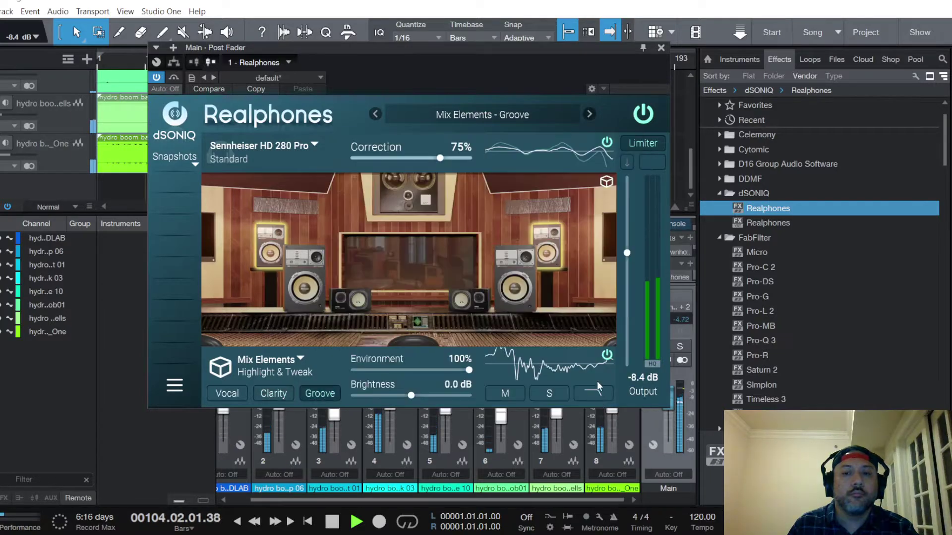
{"action": "left_click", "coordinate": [661, 47]}
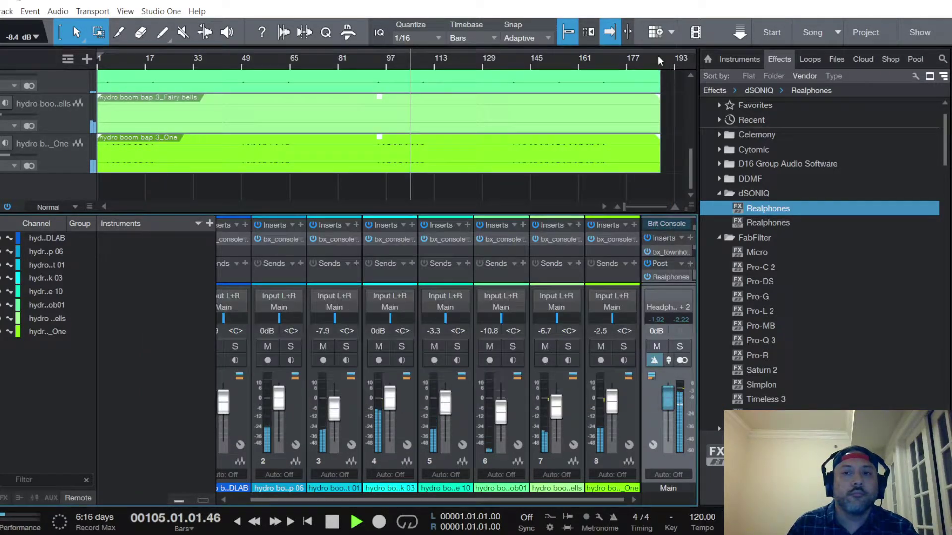
Lower the 2.5 kHz band of the Main bus Maag EQ4 to +0.5, keeping the air gain at 1.5.
{"action": "left_click", "coordinate": [667, 250]}
{"action": "left_click", "coordinate": [411, 64]}
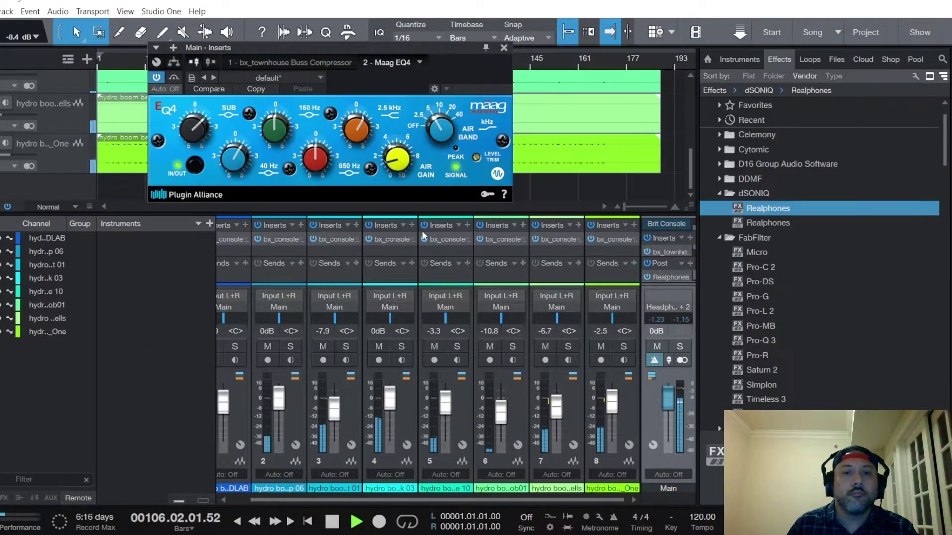
{"action": "mouse_move", "coordinate": [360, 139]}
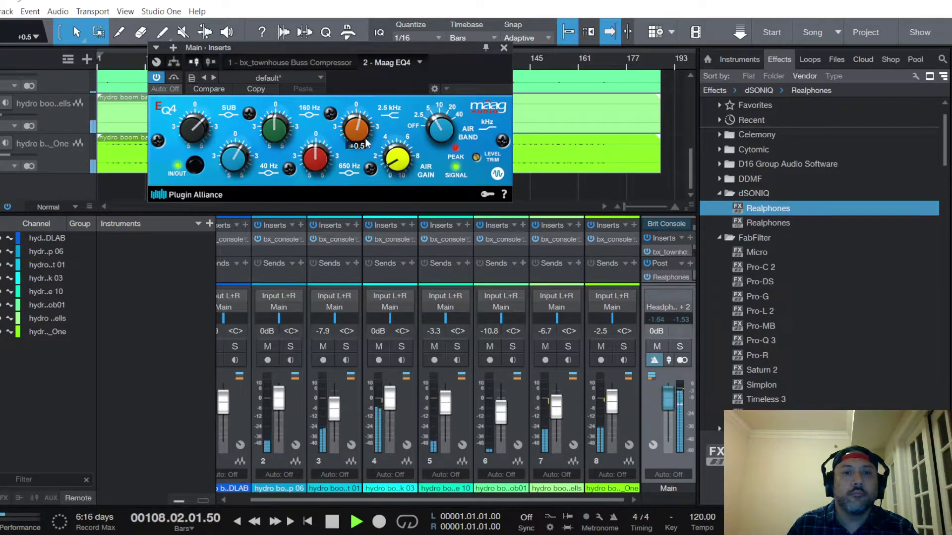
{"action": "mouse_move", "coordinate": [398, 161]}
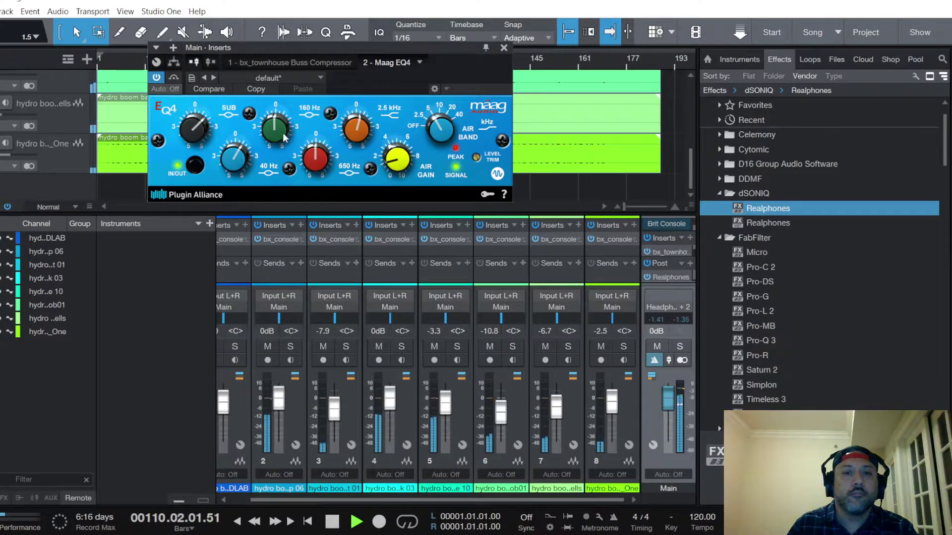
Raise the Maag EQ4's 650 Hz band to +0.5 after trying 160 Hz at +0.5 and restoring it to 0, closing the EQ.
{"action": "scroll", "coordinate": [279, 134], "scroll_direction": "up", "scroll_amount": 3}
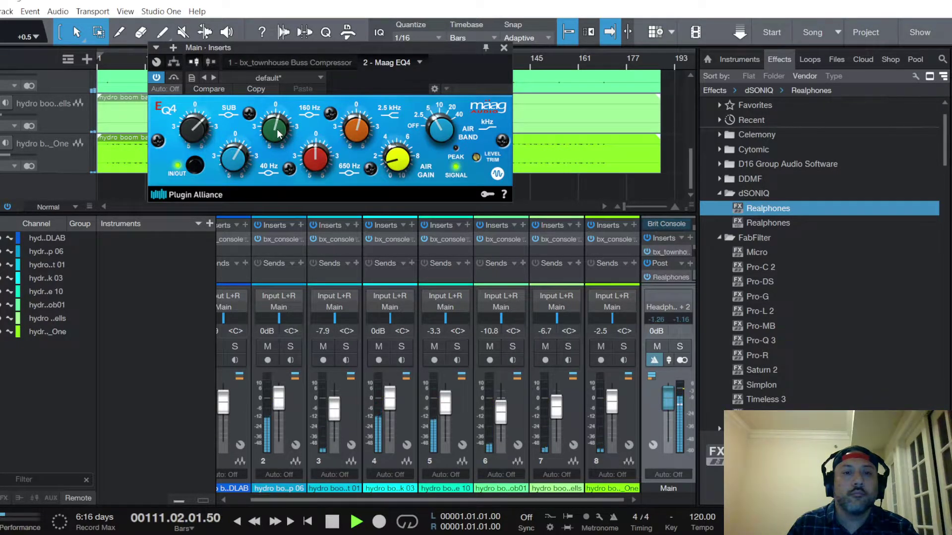
{"action": "scroll", "coordinate": [278, 134], "scroll_direction": "down", "scroll_amount": 3}
{"action": "scroll", "coordinate": [314, 162], "scroll_direction": "up", "scroll_amount": 1}
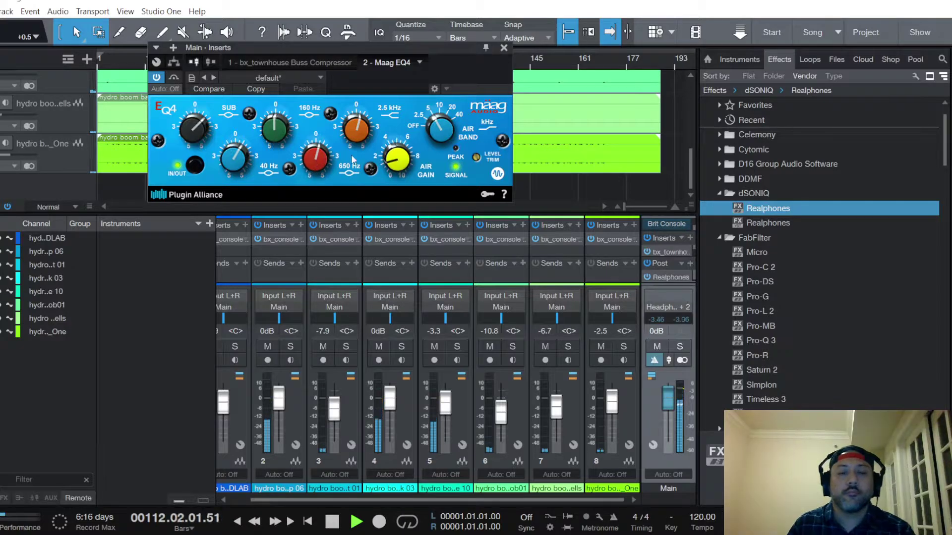
{"action": "left_click", "coordinate": [504, 48]}
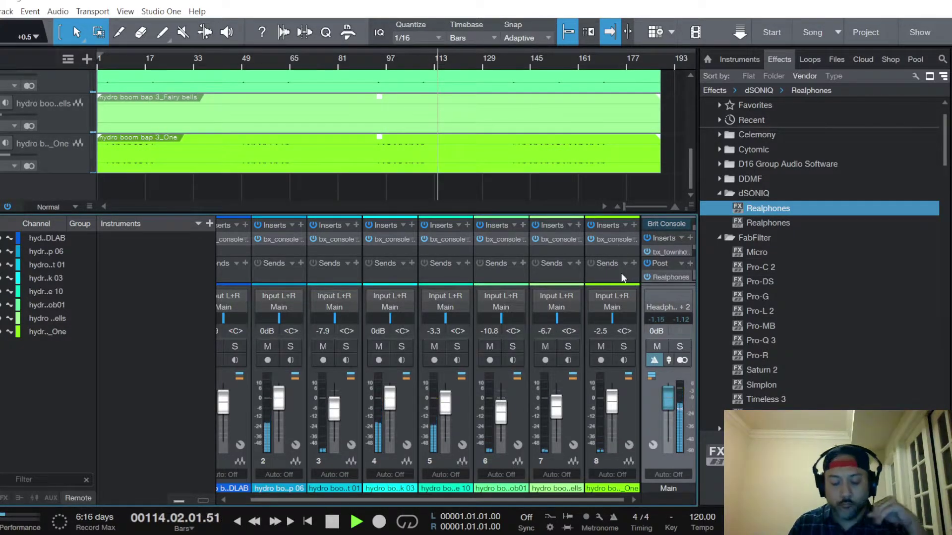
Play the song from the beginning and audition it through the Realphones preset Mix Elements - Clarity.
{"action": "key", "text": "Home"}
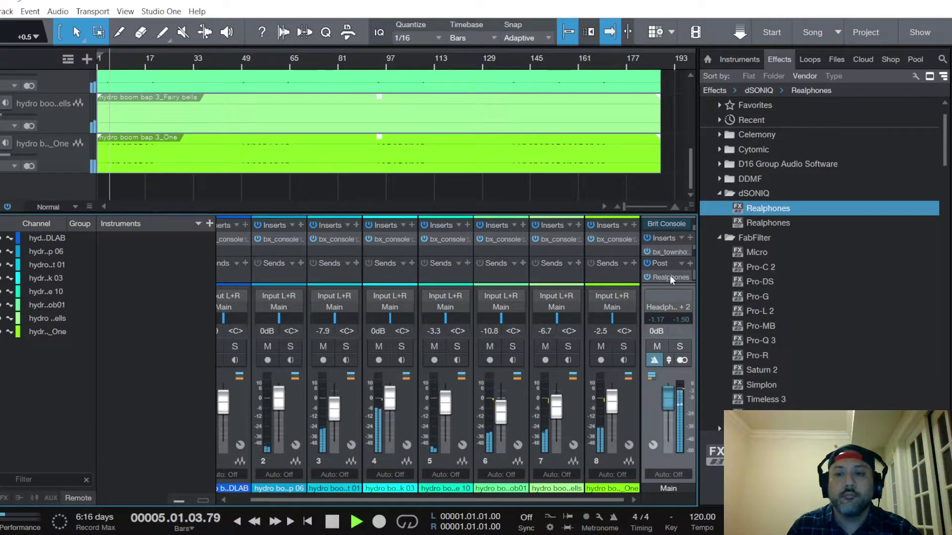
{"action": "left_click", "coordinate": [668, 277]}
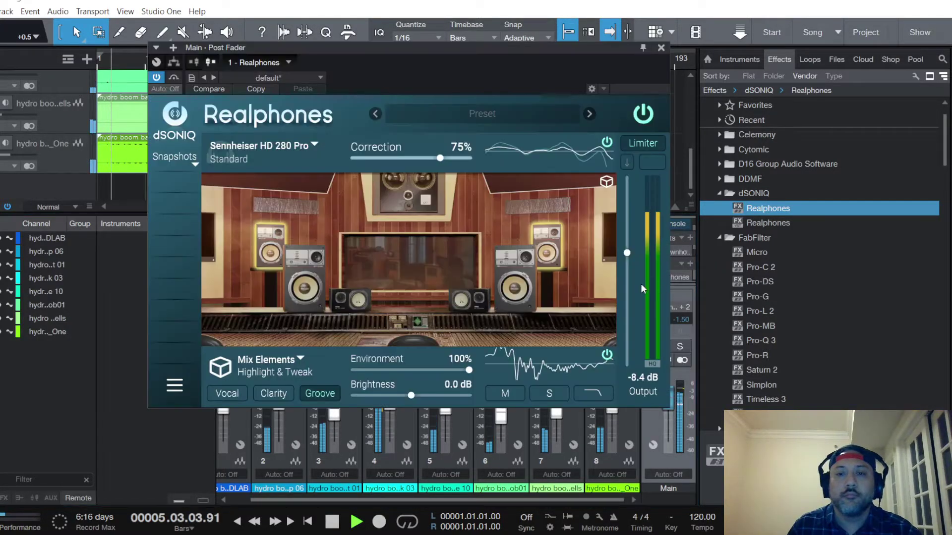
{"action": "left_click", "coordinate": [462, 116]}
{"action": "scroll", "coordinate": [428, 305], "scroll_direction": "down", "scroll_amount": 5}
{"action": "scroll", "coordinate": [423, 282], "scroll_direction": "up", "scroll_amount": 2}
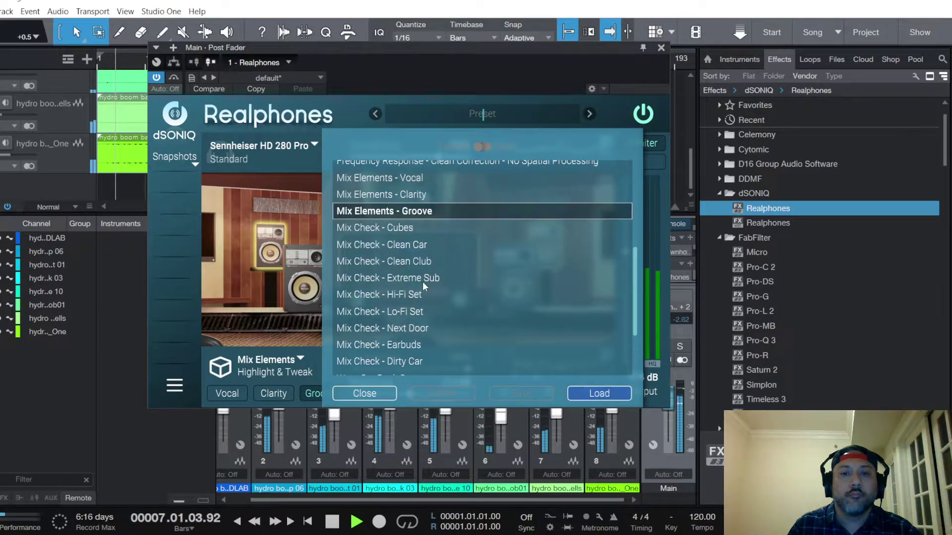
{"action": "left_click", "coordinate": [397, 229]}
{"action": "left_click", "coordinate": [601, 395]}
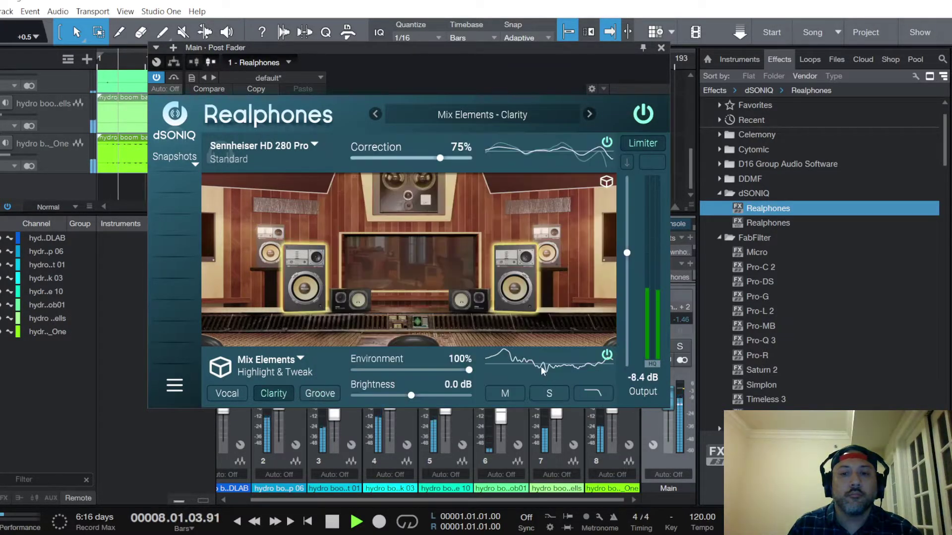
Audition the mix through the Realphones presets Mix Check - Cubes and Mix Check - Clean Car.
{"action": "left_click", "coordinate": [489, 114]}
{"action": "left_click", "coordinate": [400, 257]}
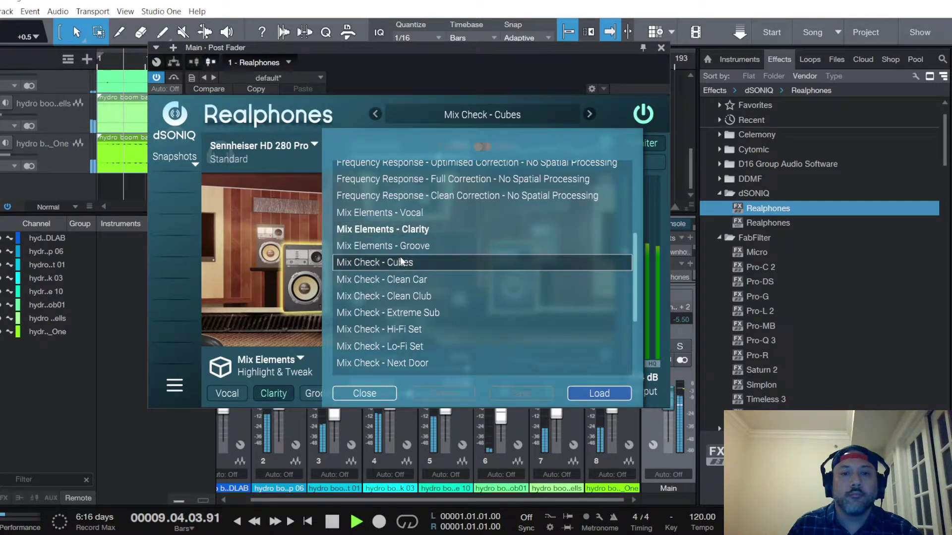
{"action": "left_click", "coordinate": [601, 394]}
{"action": "left_click", "coordinate": [482, 114]}
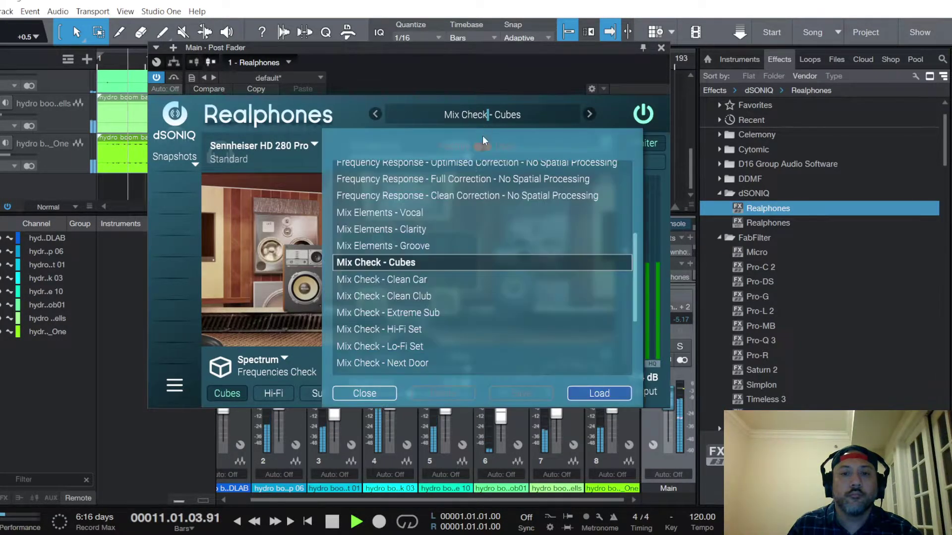
{"action": "left_click", "coordinate": [399, 280]}
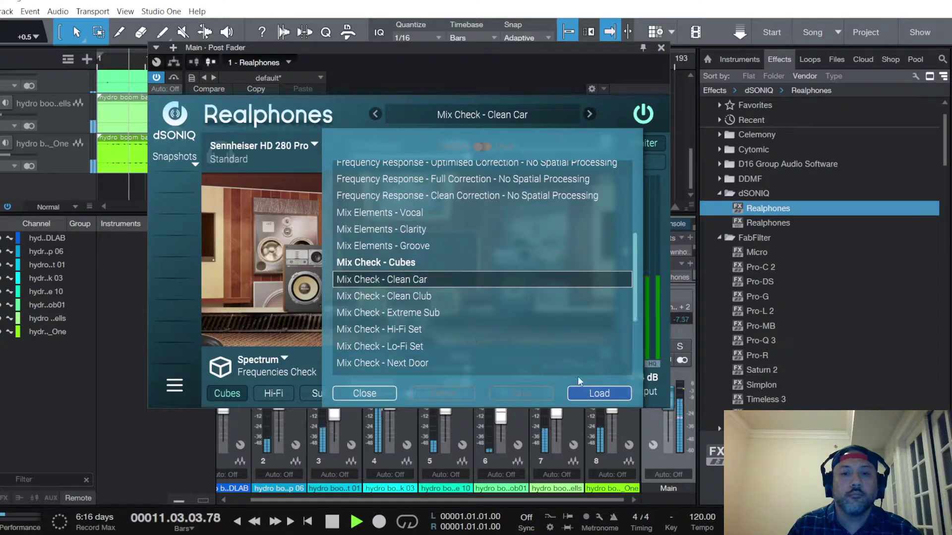
{"action": "left_click", "coordinate": [599, 393]}
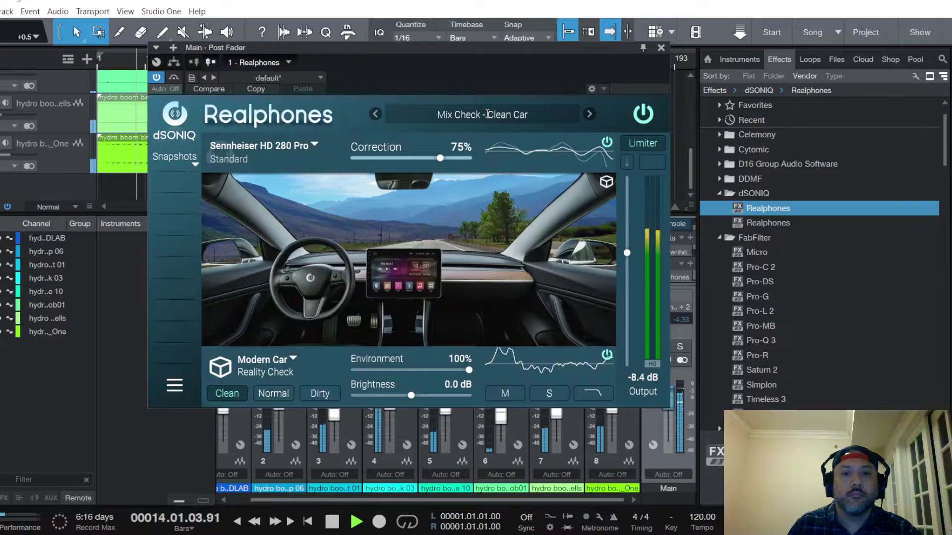
Audition the mix through the Realphones presets Mix Check - Clean Club and Mix Check - Extreme Sub.
{"action": "left_click", "coordinate": [487, 114]}
{"action": "left_click", "coordinate": [420, 298]}
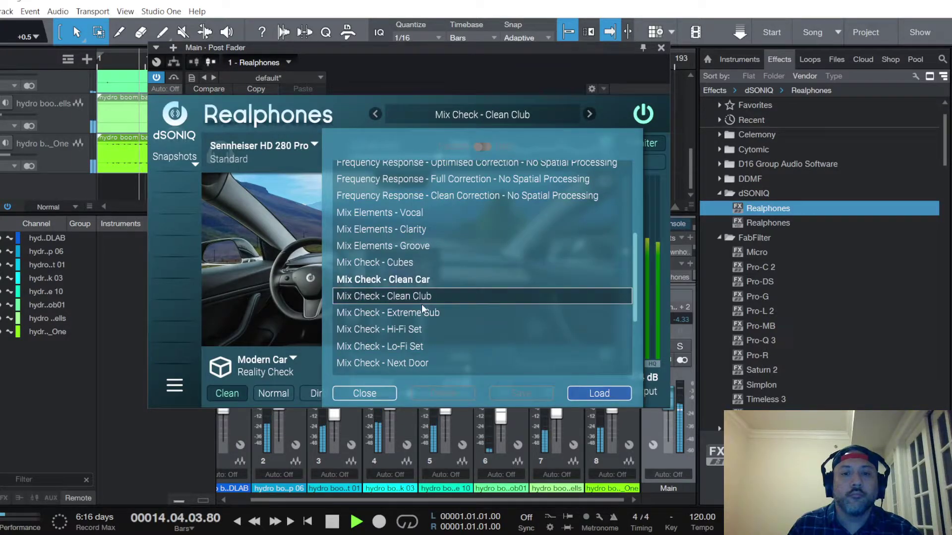
{"action": "left_click", "coordinate": [610, 394]}
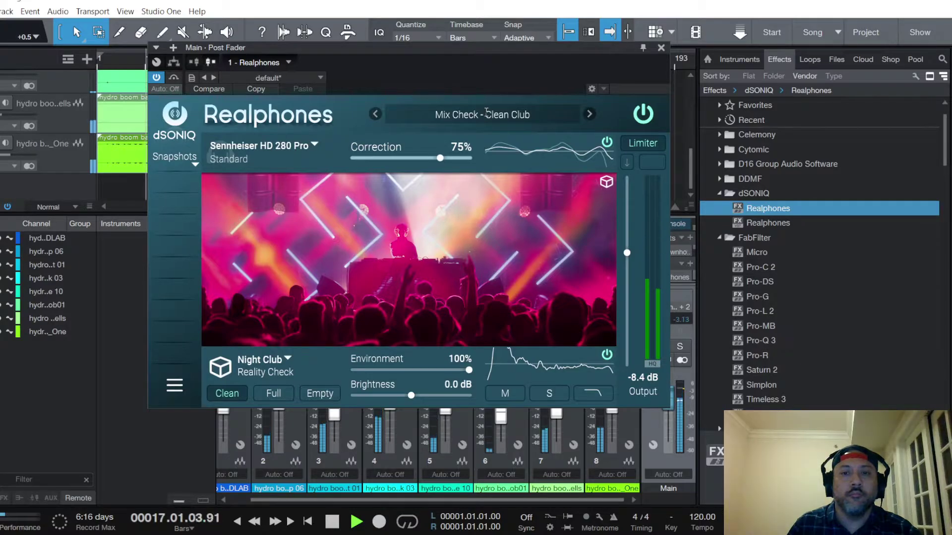
{"action": "left_click", "coordinate": [487, 113]}
{"action": "left_click", "coordinate": [599, 393]}
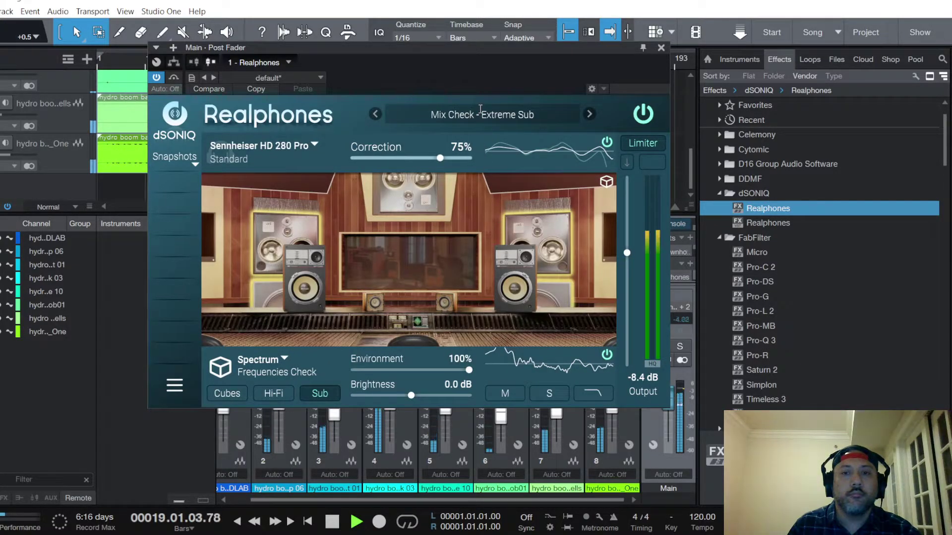
Audition the mix through the Realphones presets Mix Check - Hi-Fi Set and Mix Check - Lo-Fi Set.
{"action": "left_click", "coordinate": [480, 113]}
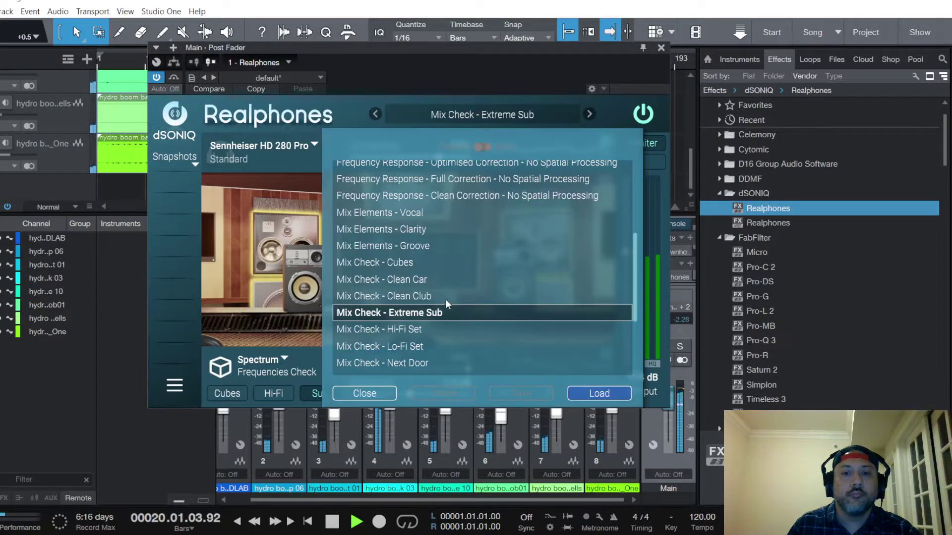
{"action": "left_click", "coordinate": [411, 329]}
{"action": "left_click", "coordinate": [602, 393]}
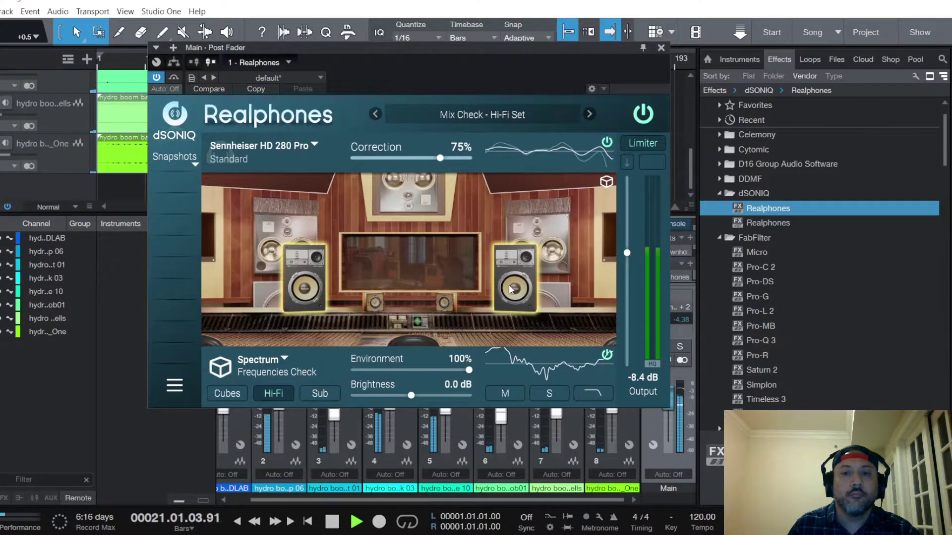
{"action": "left_click", "coordinate": [490, 115]}
{"action": "left_click", "coordinate": [407, 346]}
{"action": "left_click", "coordinate": [571, 393]}
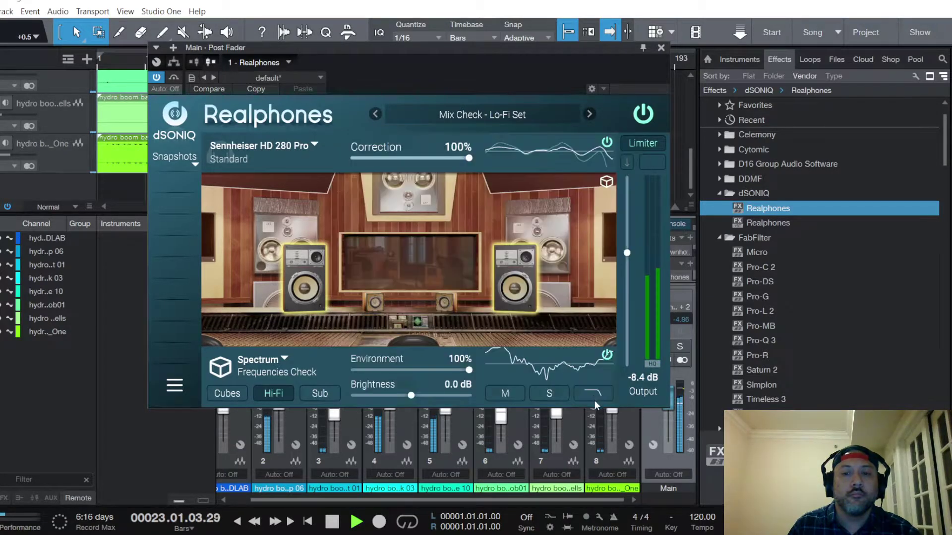
Audition the mix through the Realphones presets Mix Check - Next Door and Mix Check - Earbuds.
{"action": "left_click", "coordinate": [487, 115]}
{"action": "scroll", "coordinate": [464, 311], "scroll_direction": "down", "scroll_amount": 3}
{"action": "left_click", "coordinate": [421, 233]}
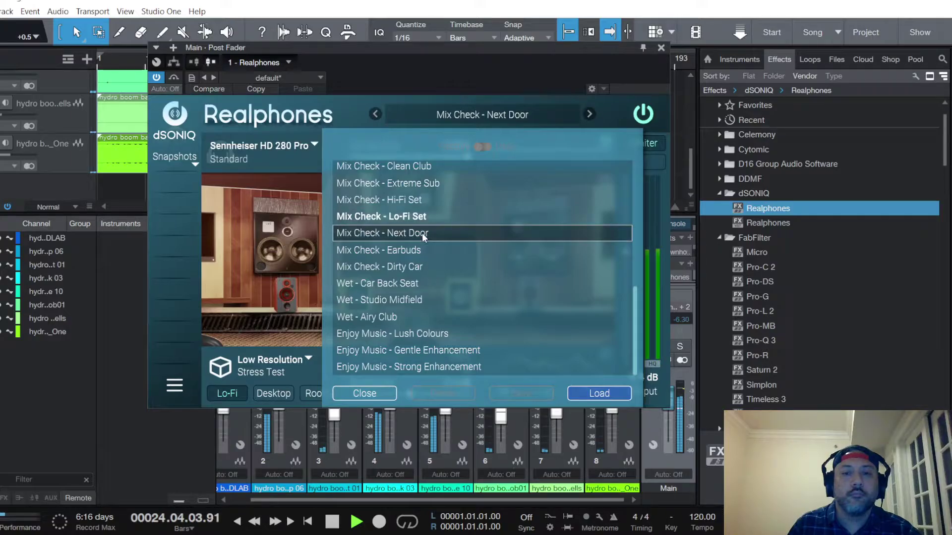
{"action": "left_click", "coordinate": [590, 394]}
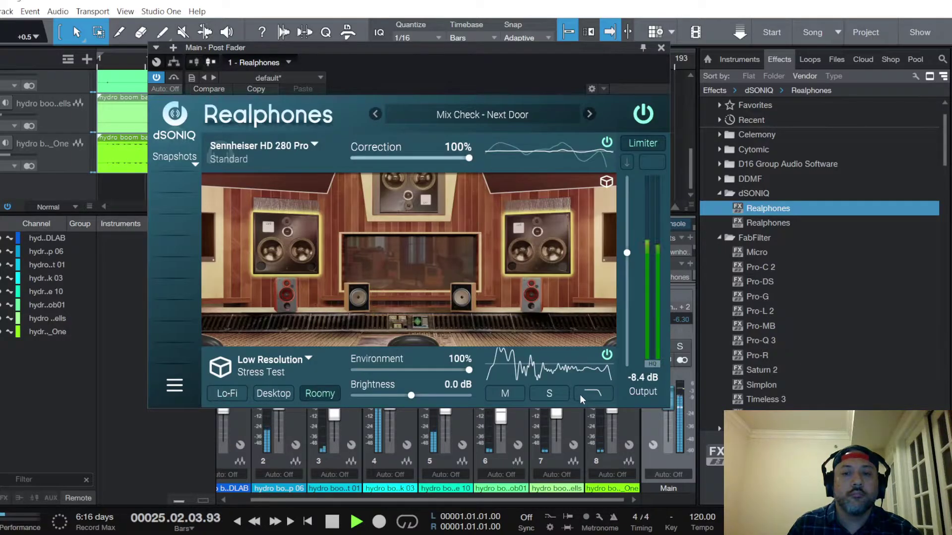
{"action": "left_click", "coordinate": [478, 114]}
{"action": "left_click", "coordinate": [395, 250]}
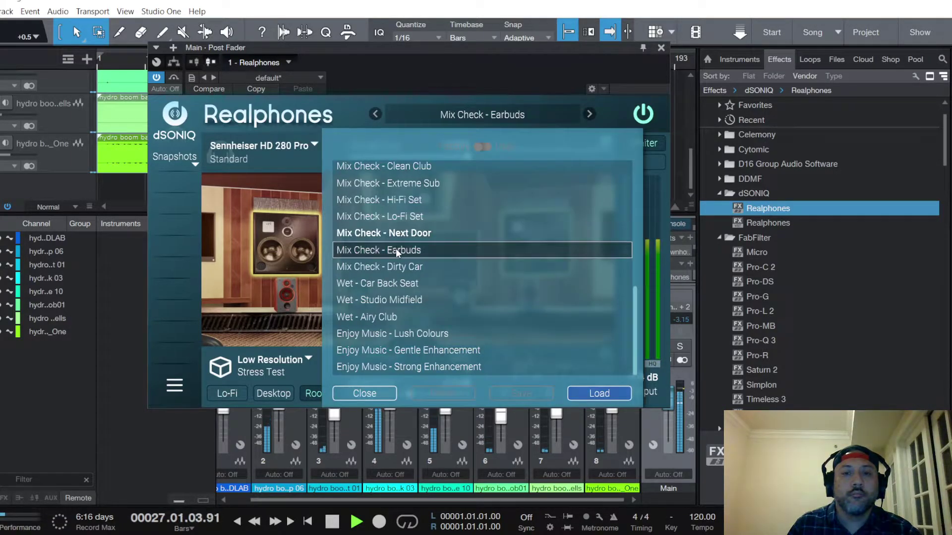
{"action": "left_click", "coordinate": [600, 395]}
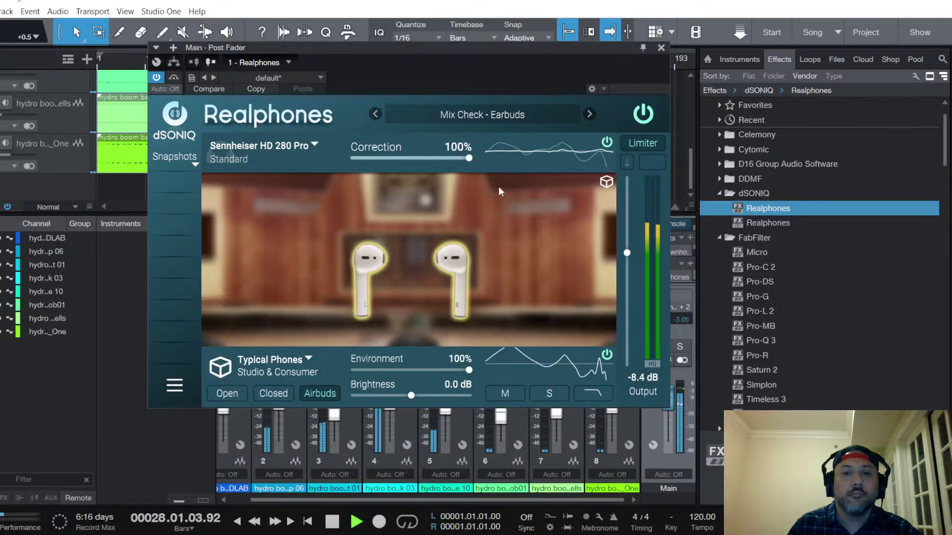
Audition the mix through the Realphones presets Mix Check - Dirty Car and Wet - Car Back Seat.
{"action": "left_click", "coordinate": [487, 117]}
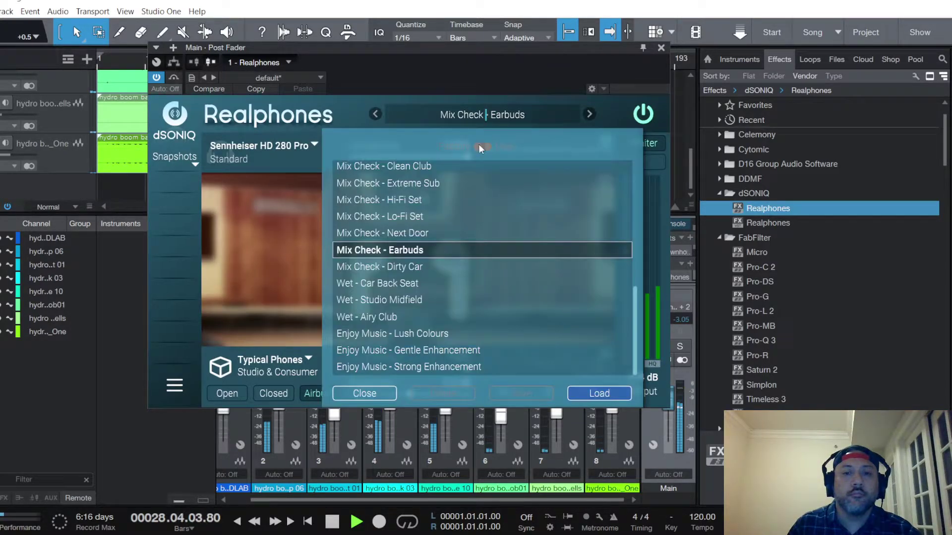
{"action": "left_click", "coordinate": [412, 268]}
{"action": "left_click", "coordinate": [608, 398]}
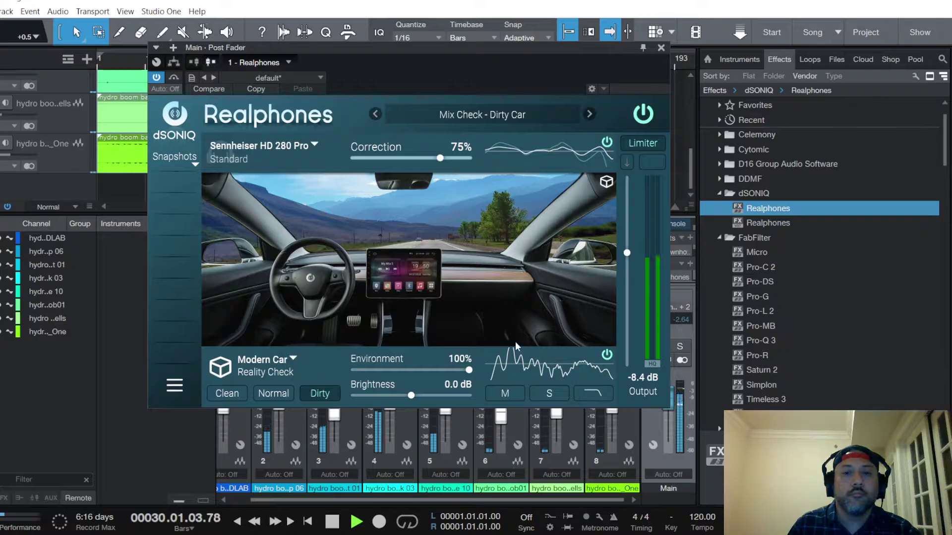
{"action": "left_click", "coordinate": [487, 115]}
{"action": "left_click", "coordinate": [400, 285]}
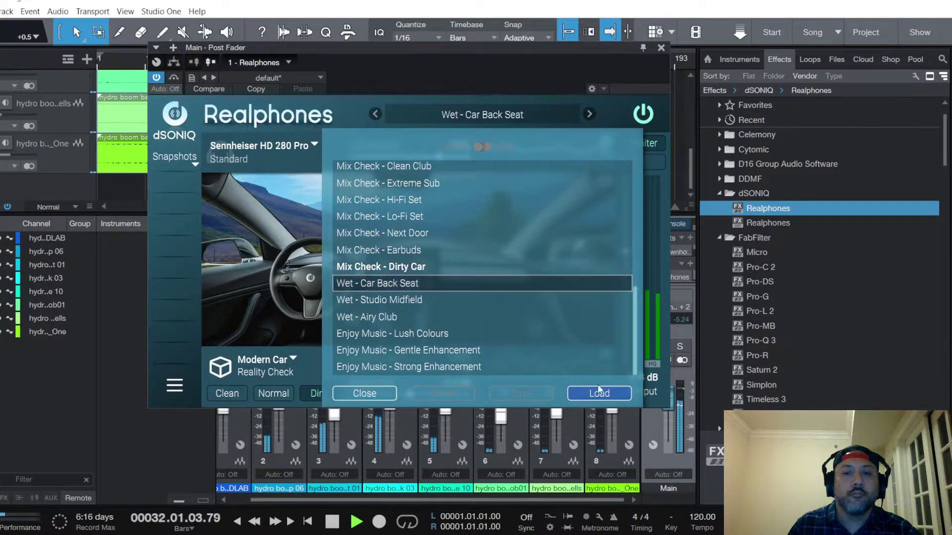
{"action": "left_click", "coordinate": [608, 394]}
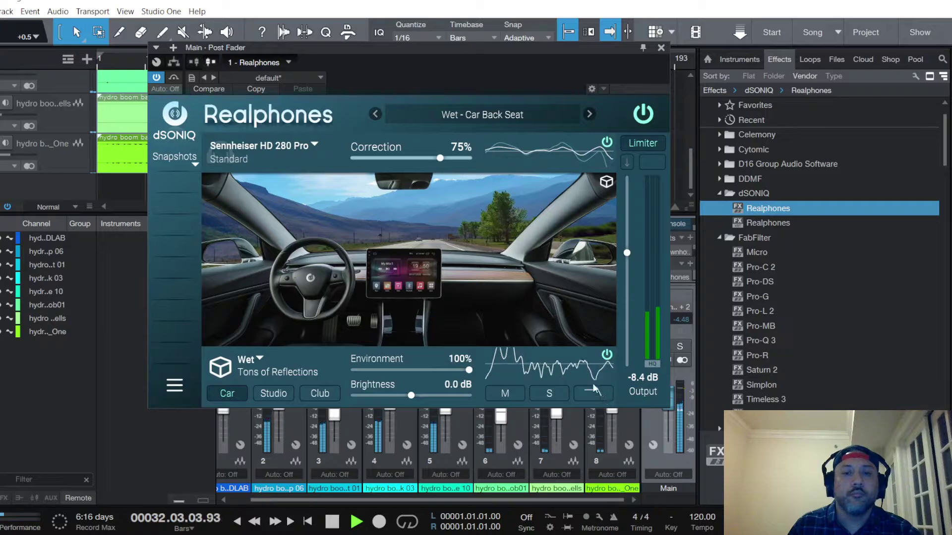
Load the Realphones preset Wet - Studio Midfield and lower the output to -8.7 dB to clear the clipping.
{"action": "left_click", "coordinate": [485, 114]}
{"action": "left_click", "coordinate": [412, 299]}
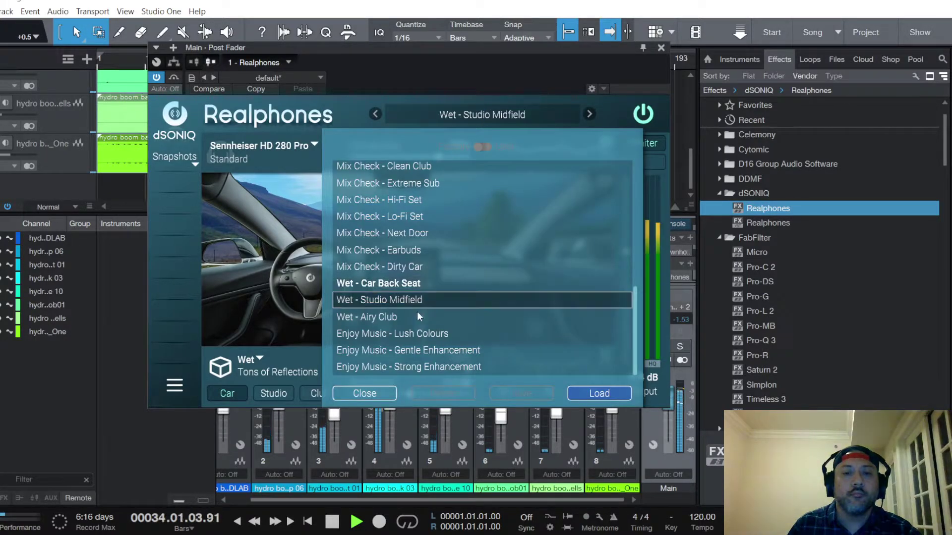
{"action": "left_click", "coordinate": [605, 391]}
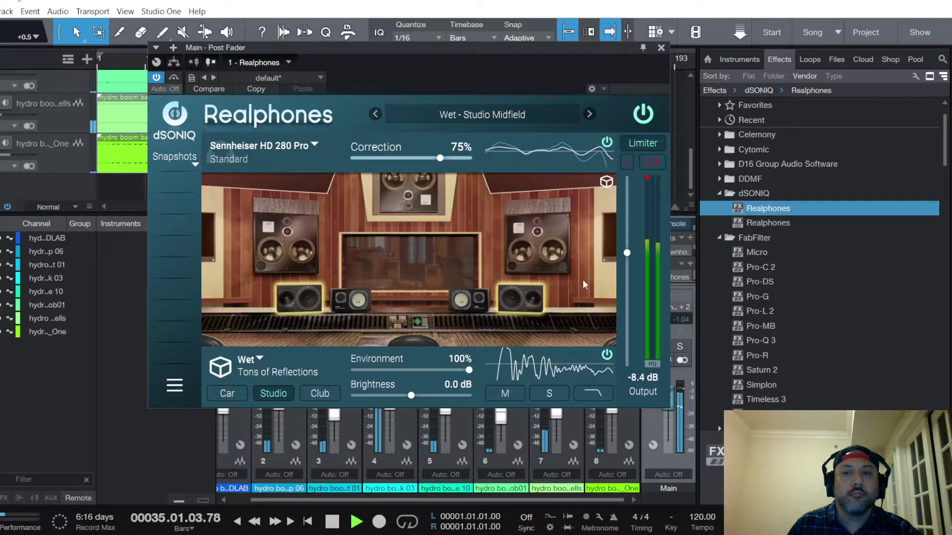
{"action": "left_click", "coordinate": [628, 163]}
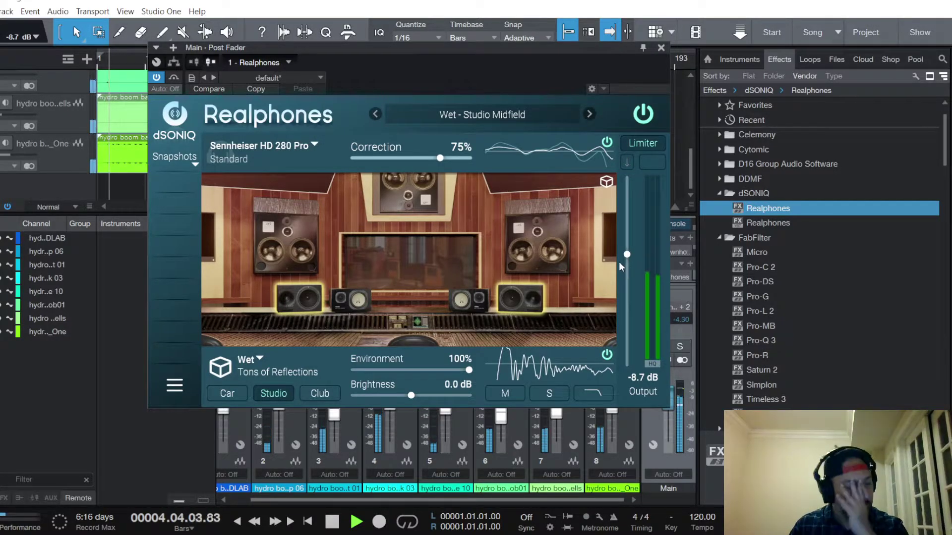
Audition the mix through the Realphones preset Wet - Airy Club.
{"action": "left_click", "coordinate": [490, 114]}
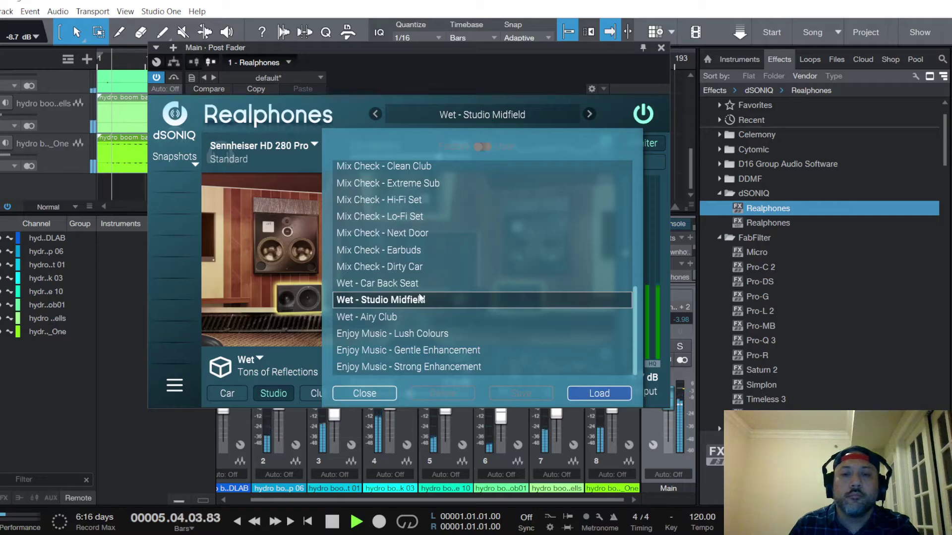
{"action": "left_click", "coordinate": [383, 317]}
{"action": "left_click", "coordinate": [602, 393]}
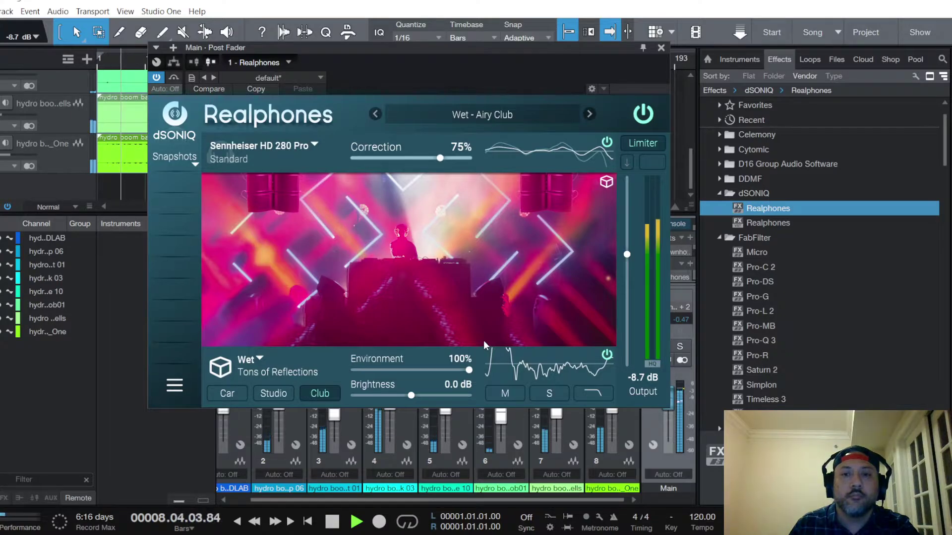
Close the Realphones window and save the song.
{"action": "left_click", "coordinate": [661, 47]}
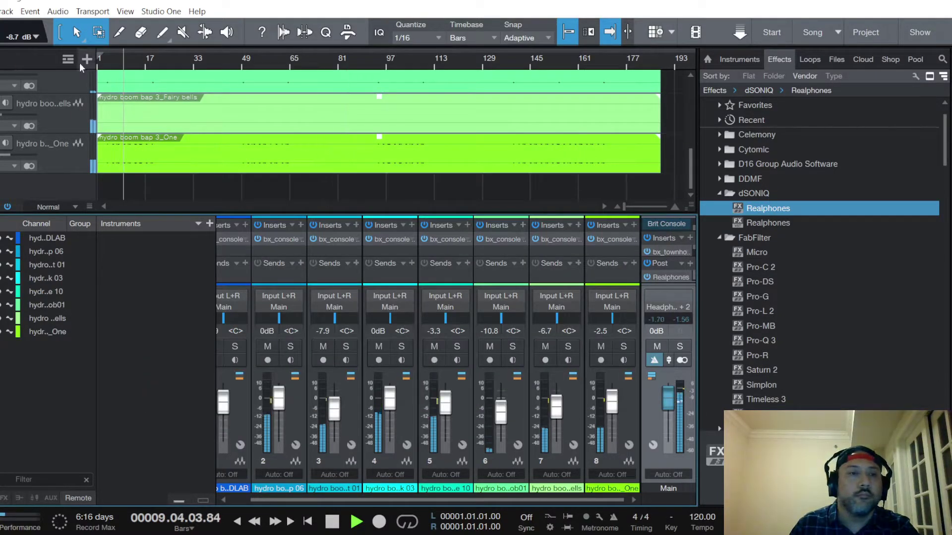
{"action": "left_click", "coordinate": [0, 11]}
{"action": "left_click", "coordinate": [2, 148]}
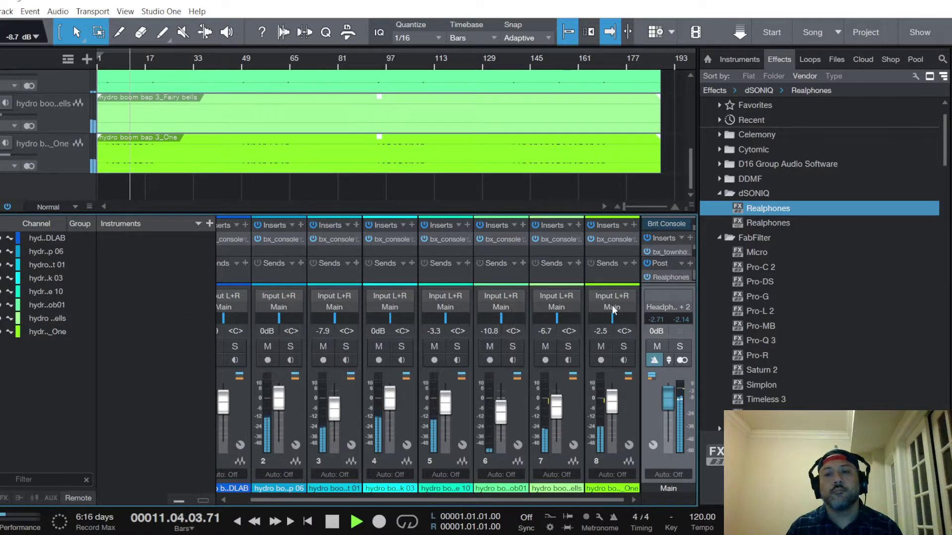
Stop playback and remove the Realphones plug-in from the Main bus post-fader inserts.
{"action": "key", "text": "space"}
{"action": "right_click", "coordinate": [661, 276]}
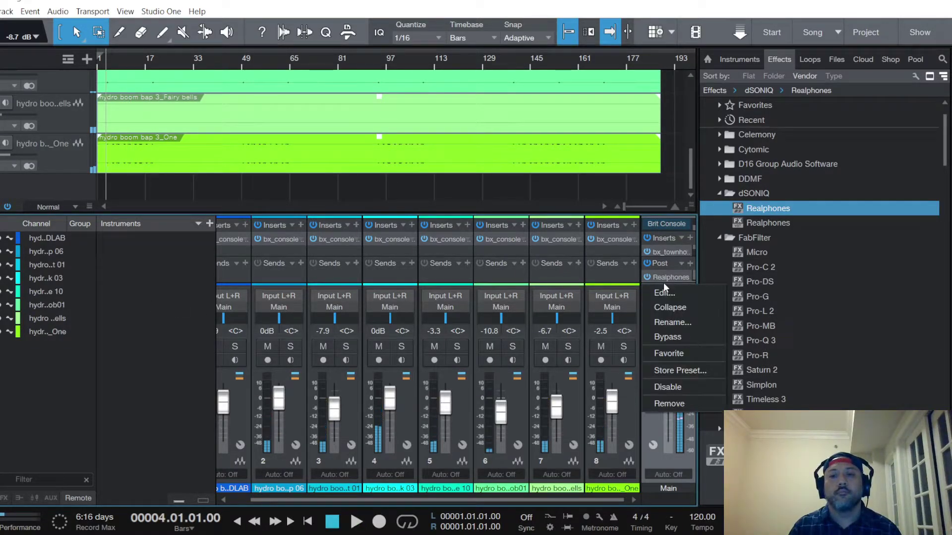
{"action": "left_click", "coordinate": [668, 405]}
Lower the Main bus fader to -10.0 dB and save the song.
{"action": "left_click_drag", "start_coordinate": [668, 407], "coordinate": [668, 409]}
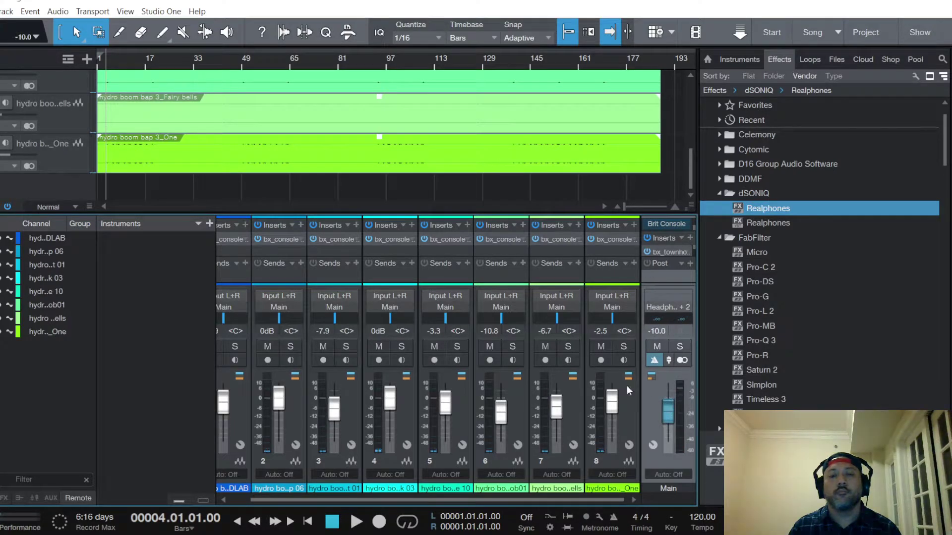
{"action": "left_click", "coordinate": [0, 11]}
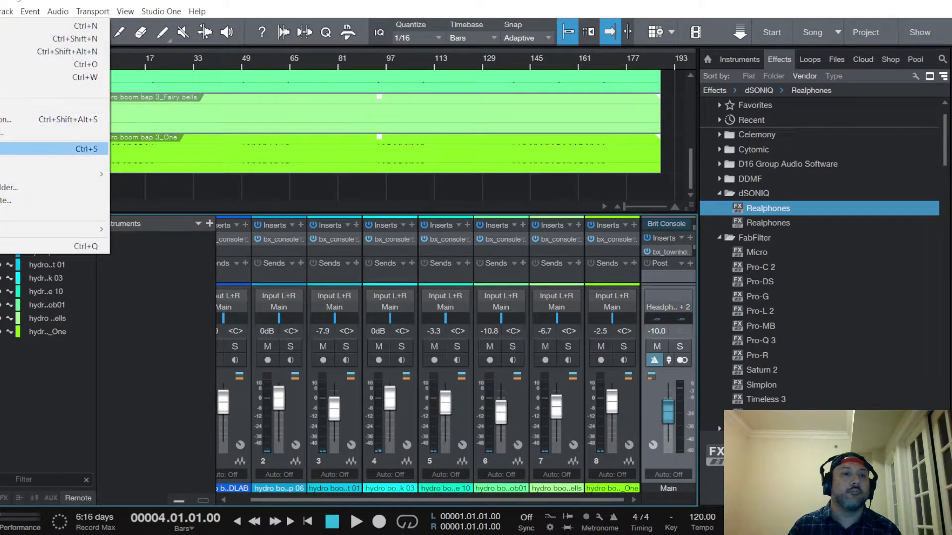
{"action": "left_click", "coordinate": [5, 148]}
Play the mix and raise the Main bus fader to -9.6 dB.
{"action": "key", "text": "space"}
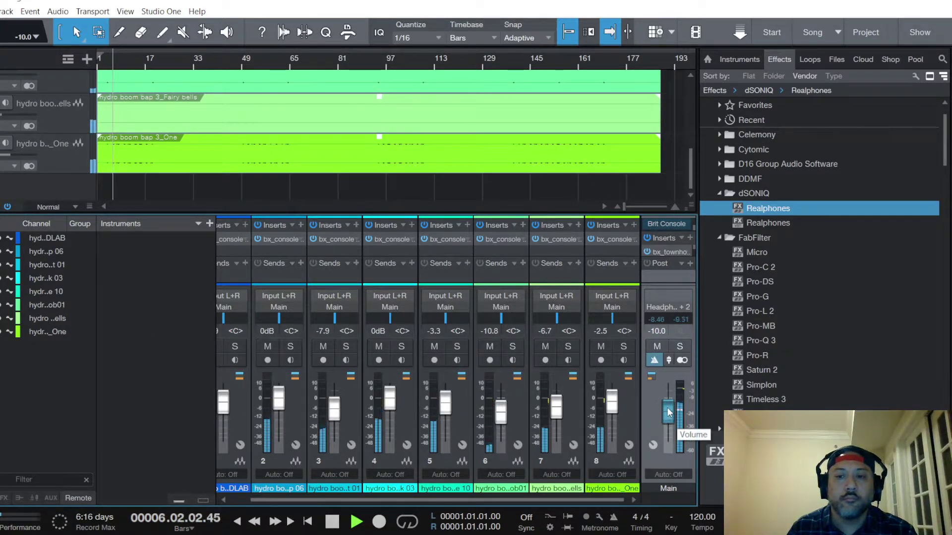
{"action": "scroll", "coordinate": [667, 407], "scroll_direction": "up", "scroll_amount": 1}
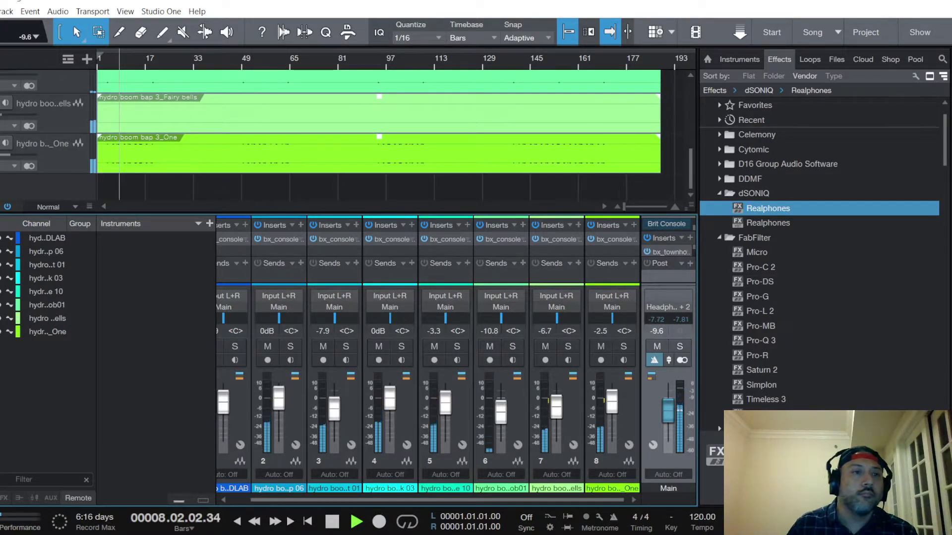
{"action": "left_click", "coordinate": [3, 11]}
{"action": "left_click", "coordinate": [154, 314]}
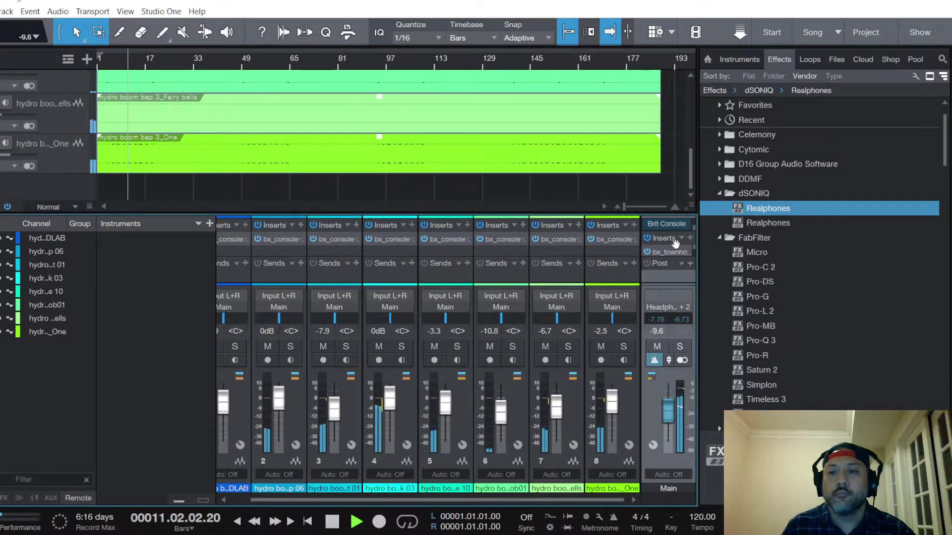
Check the Brit Console settings in the Main bus Mix FX and save the song.
{"action": "left_click", "coordinate": [669, 224]}
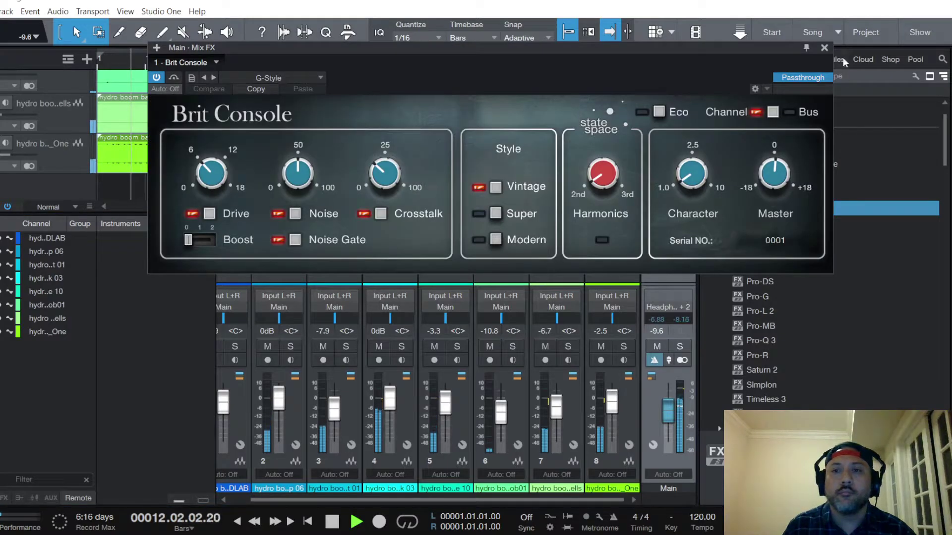
{"action": "left_click", "coordinate": [824, 48]}
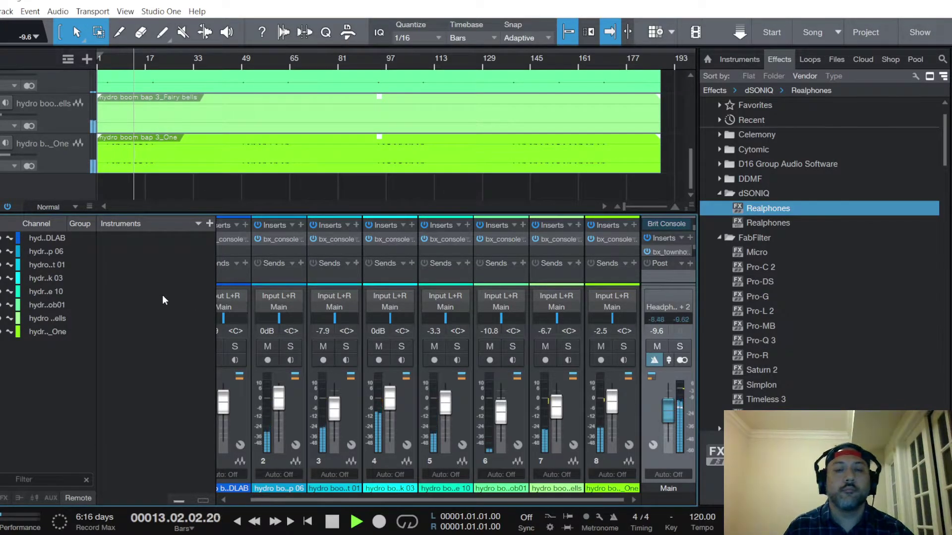
{"action": "left_click", "coordinate": [0, 11]}
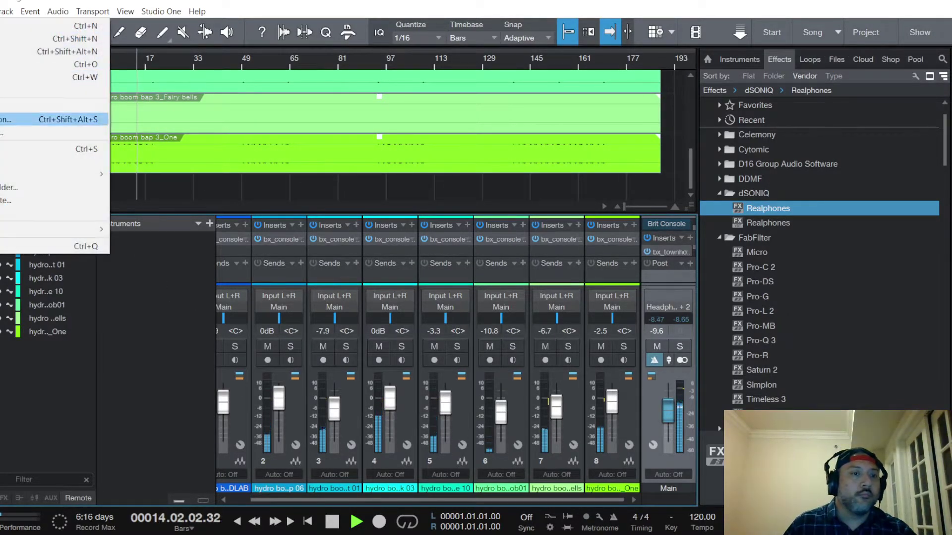
{"action": "left_click", "coordinate": [1, 149]}
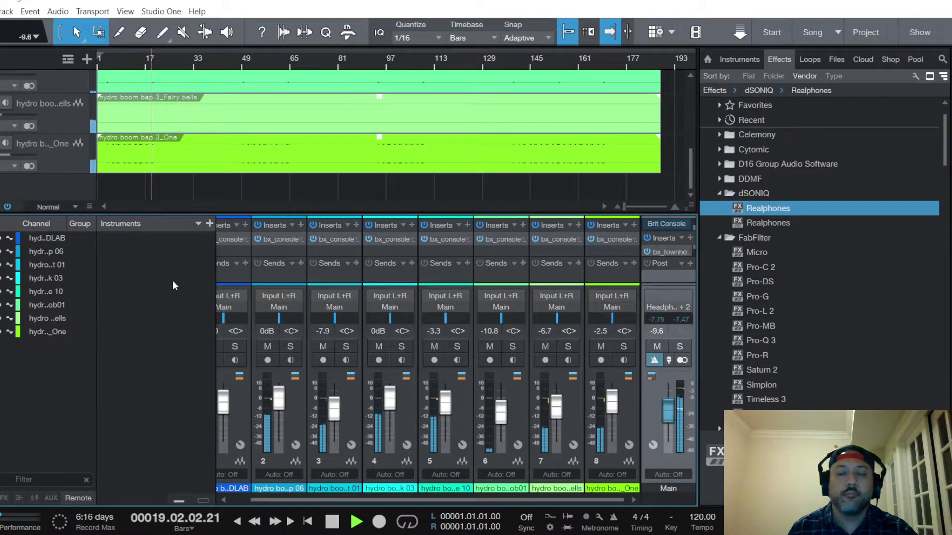
Stop the song's playback.
{"action": "key", "text": "alt+f"}
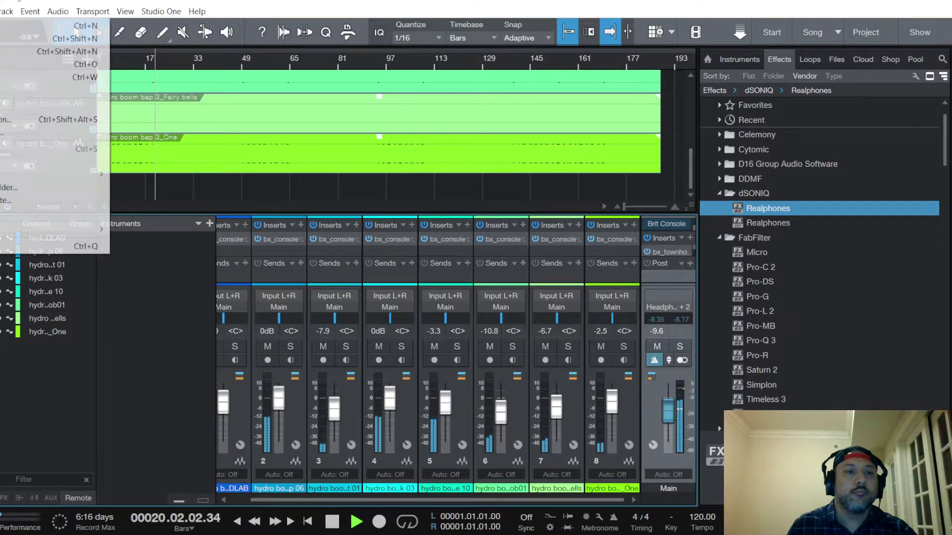
{"action": "key", "text": "Escape"}
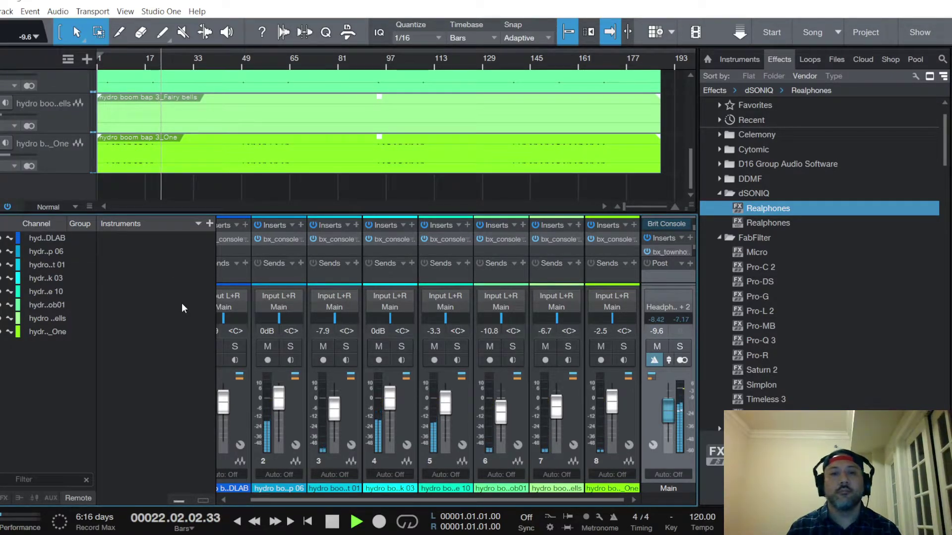
{"action": "key", "text": "space"}
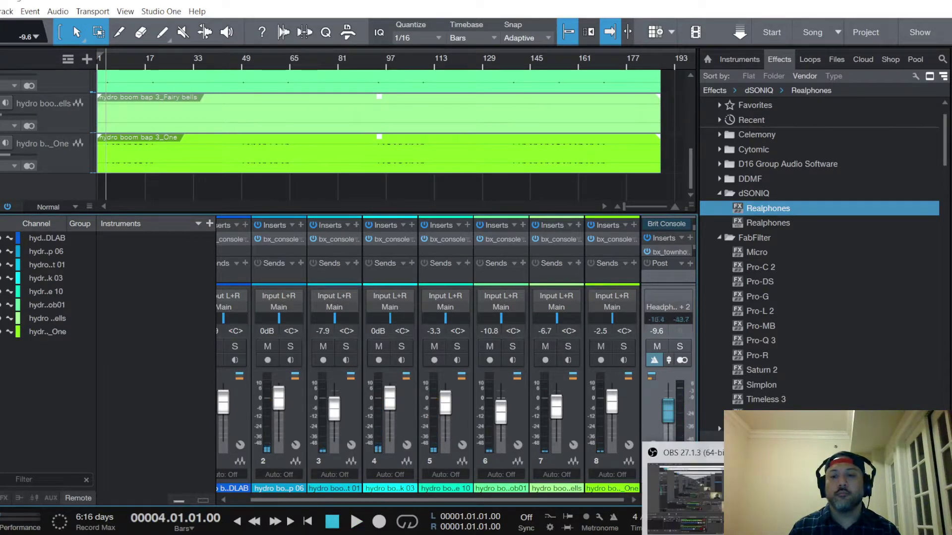
{"action": "left_click", "coordinate": [620, 496]}
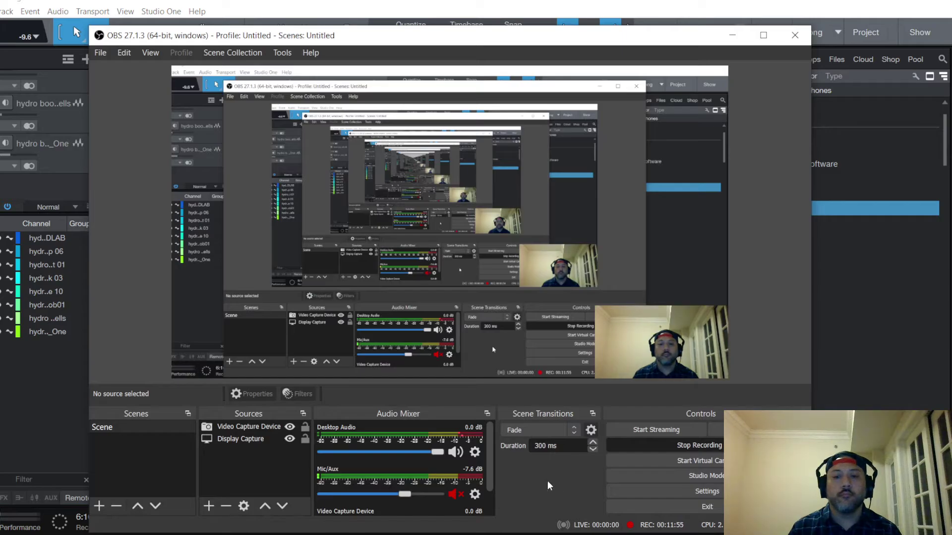
{"action": "left_click", "coordinate": [455, 494]}
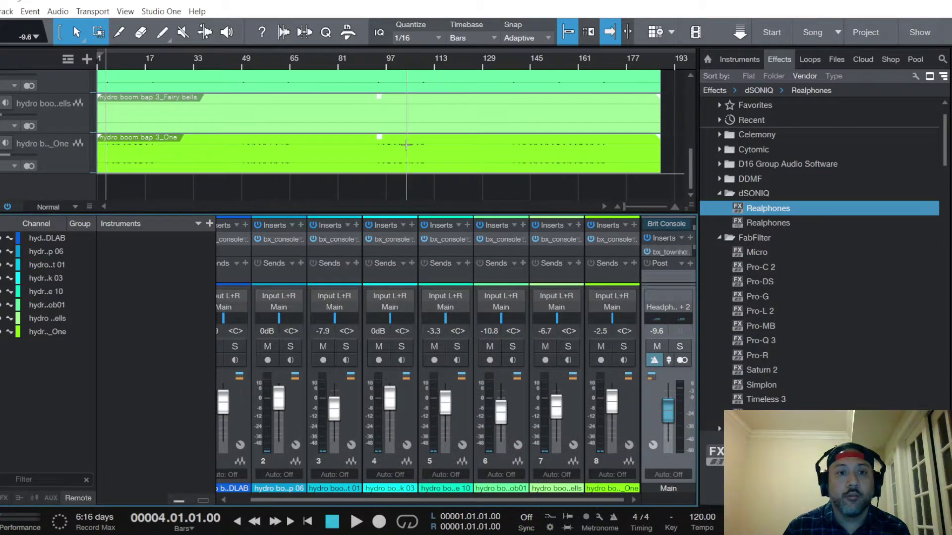
Review the bx_townhouse Buss Compressor and Maag EQ4 settings on the Main bus inserts.
{"action": "left_click", "coordinate": [671, 250]}
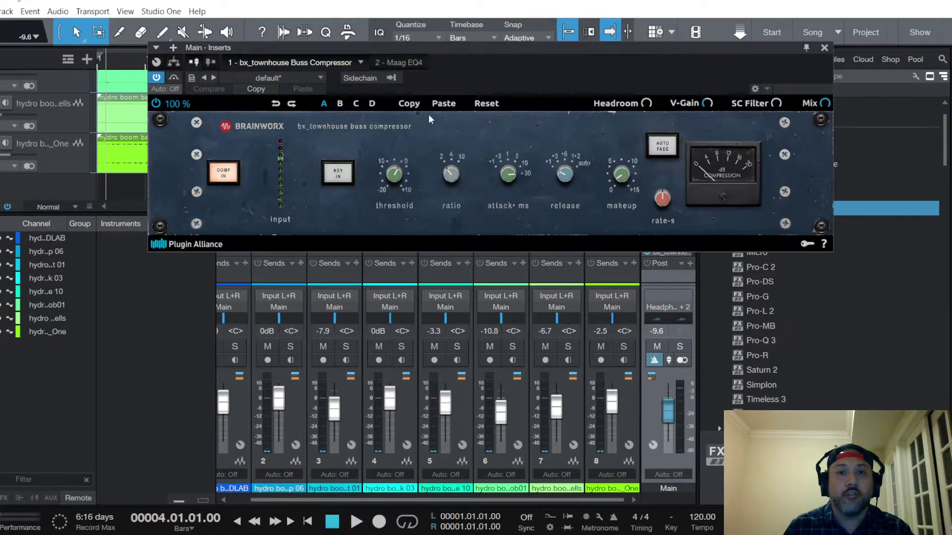
{"action": "left_click", "coordinate": [396, 63]}
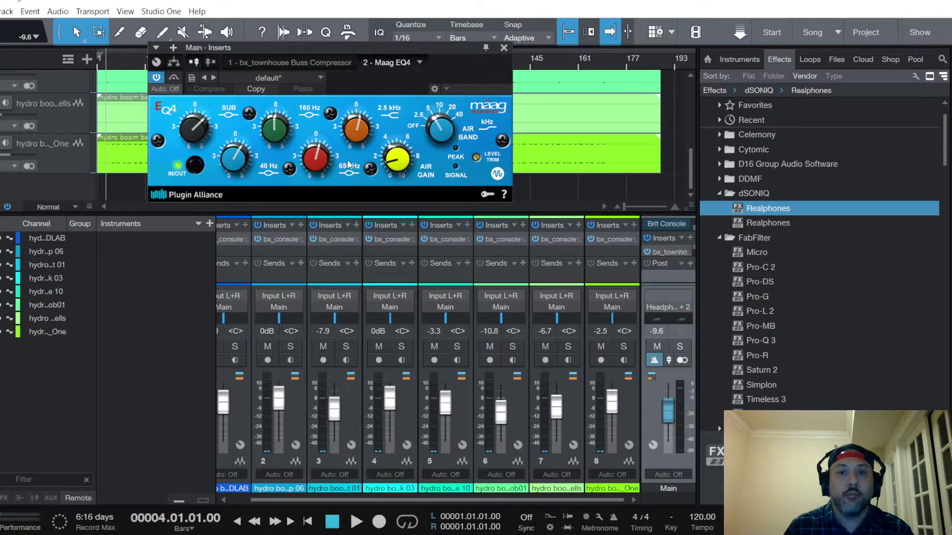
{"action": "left_click", "coordinate": [300, 60]}
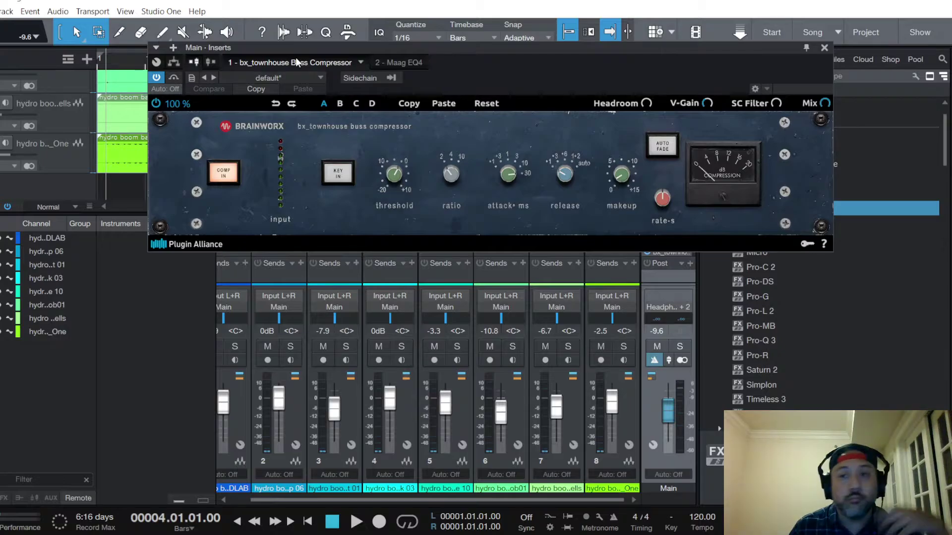
{"action": "left_click", "coordinate": [824, 48]}
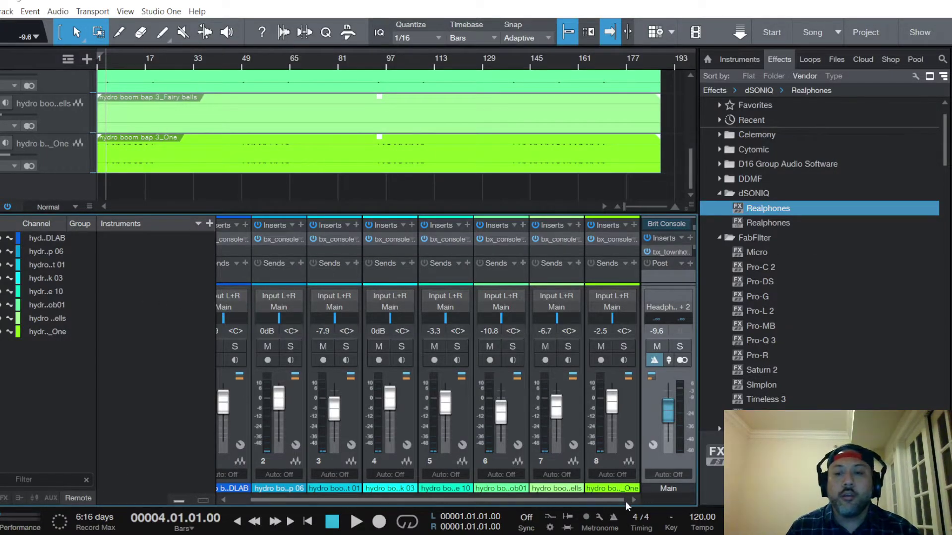
Save the song with the current mixer settings.
{"action": "left_click_drag", "start_coordinate": [620, 501], "coordinate": [508, 501]}
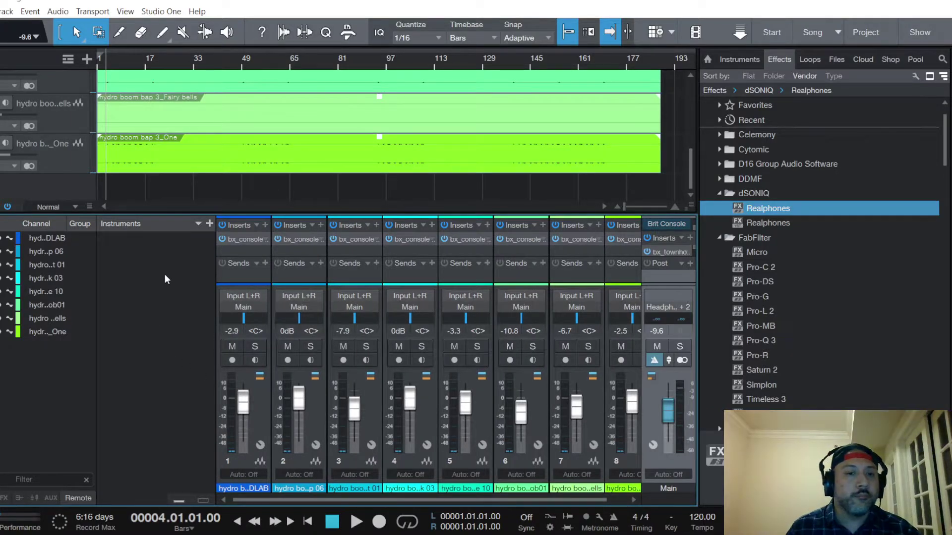
{"action": "left_click", "coordinate": [0, 11]}
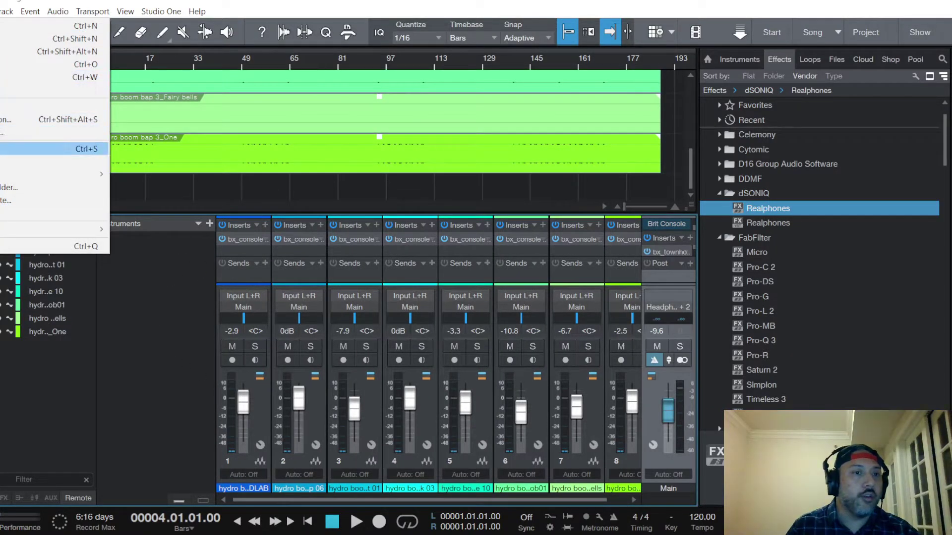
{"action": "left_click", "coordinate": [5, 149]}
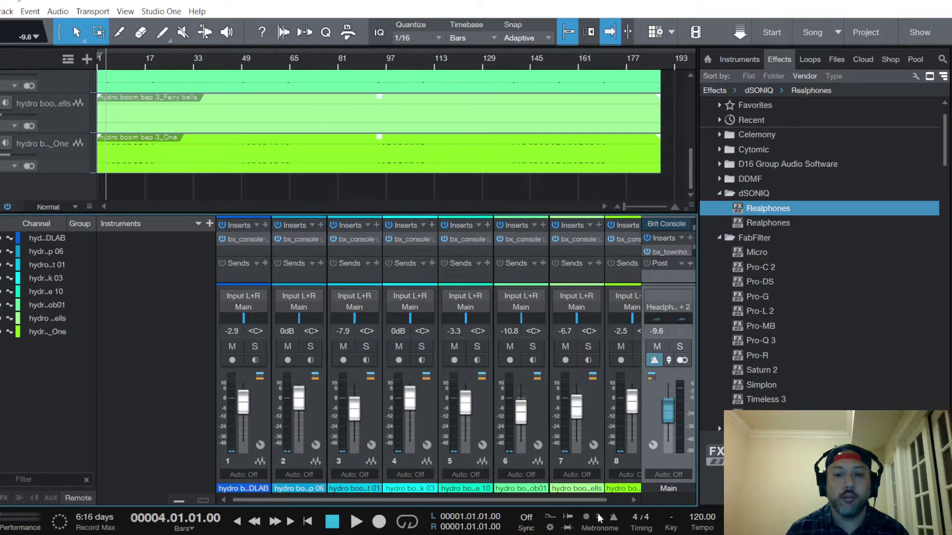
Set the song's loop range from bar 1 to bar 190 and save the song.
{"action": "left_click_drag", "start_coordinate": [598, 499], "coordinate": [506, 501]}
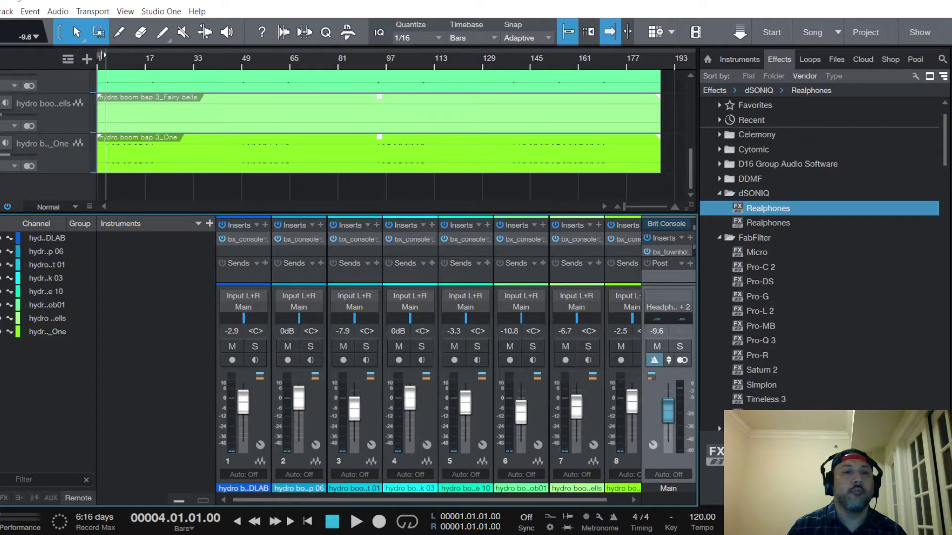
{"action": "left_click_drag", "start_coordinate": [101, 56], "coordinate": [664, 73]}
{"action": "scroll", "coordinate": [69, 133], "scroll_direction": "up", "scroll_amount": 6}
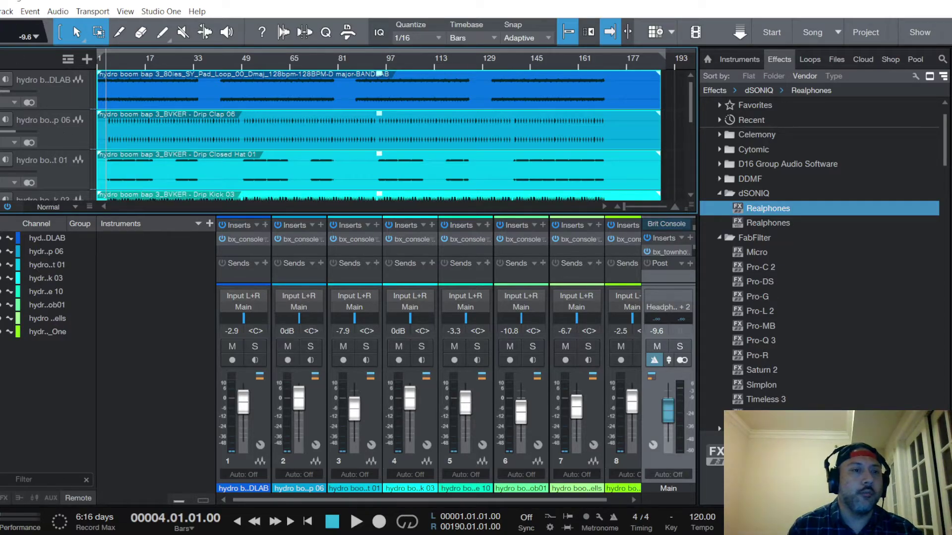
{"action": "key", "text": "alt+f"}
{"action": "key", "text": "Return"}
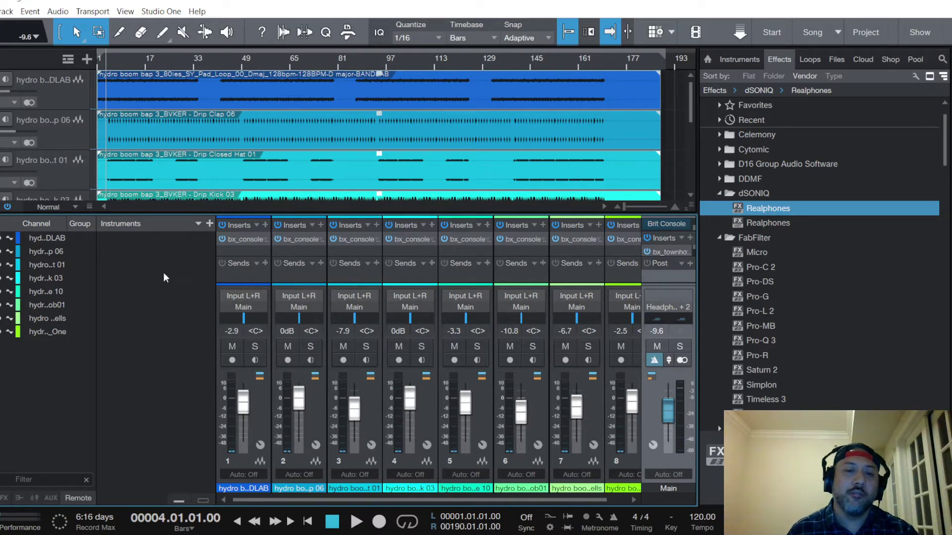
Review the bx_console SSL 4000 G settings on the 80ies SY Pad Loop channel.
{"action": "left_click", "coordinate": [246, 239]}
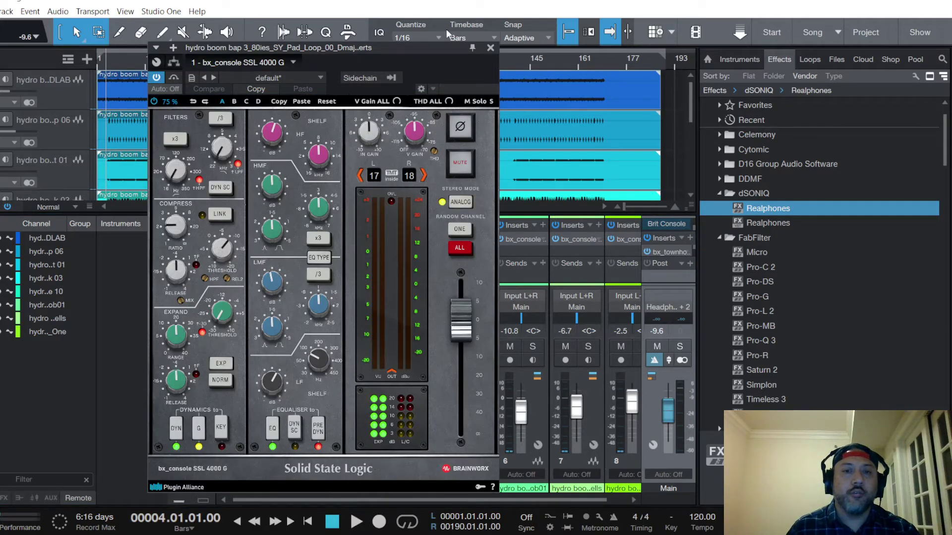
{"action": "left_click", "coordinate": [490, 48]}
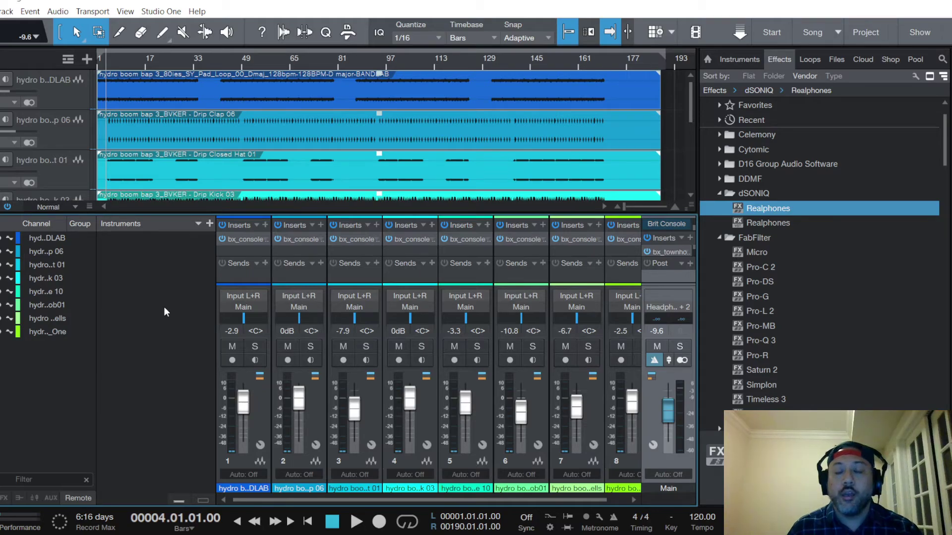
{"action": "left_click", "coordinate": [247, 238]}
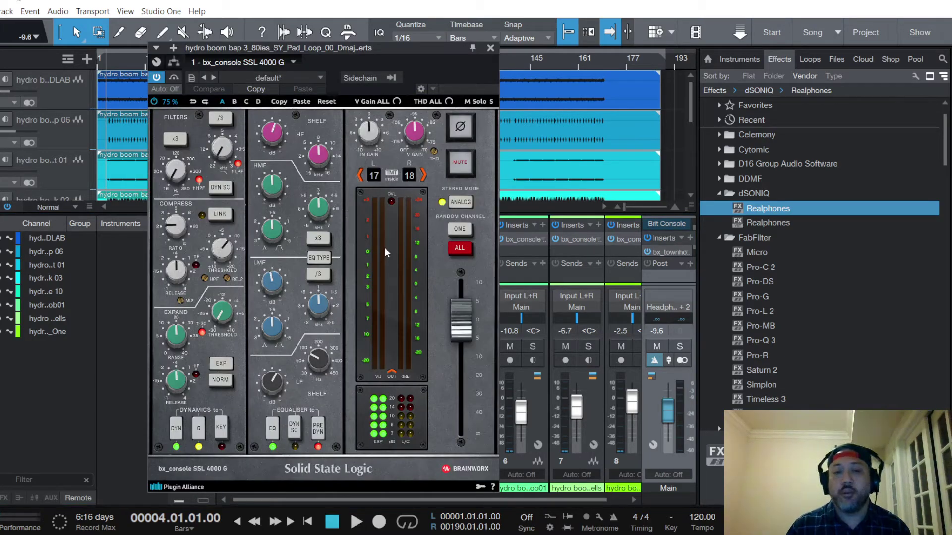
{"action": "left_click", "coordinate": [490, 48]}
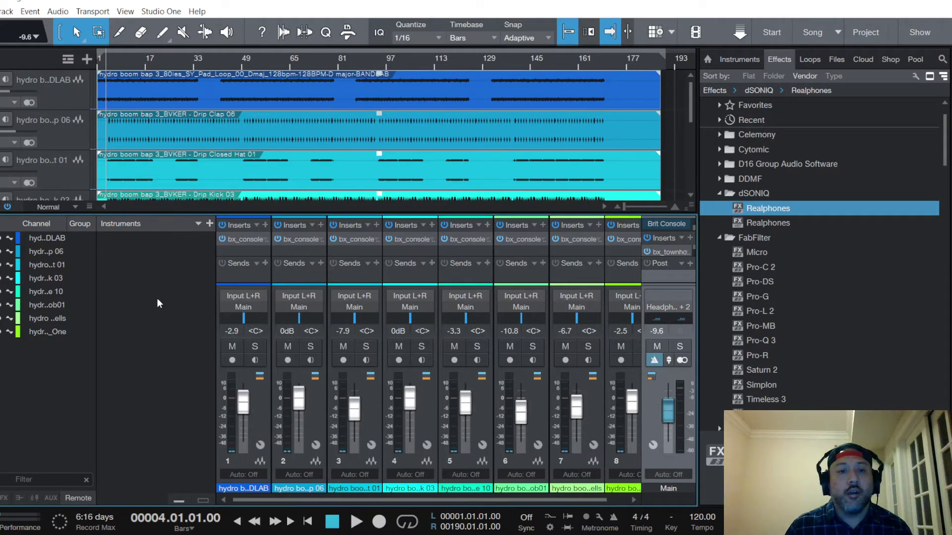
{"action": "left_click", "coordinate": [251, 238]}
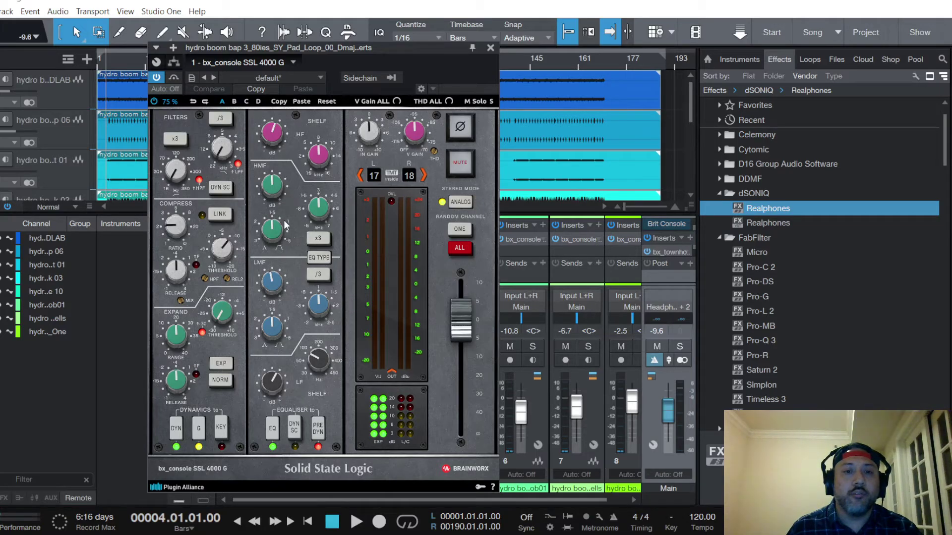
{"action": "left_click", "coordinate": [490, 48]}
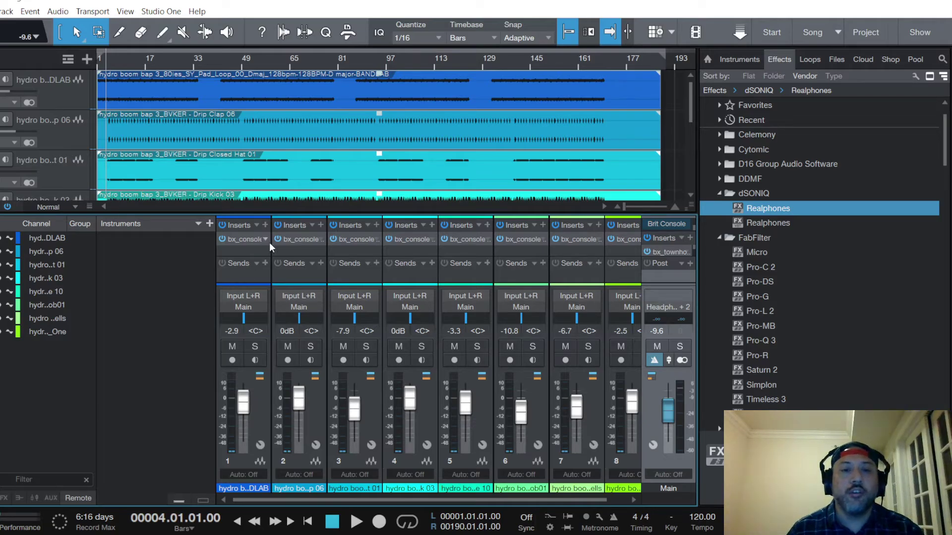
{"action": "left_click", "coordinate": [246, 239]}
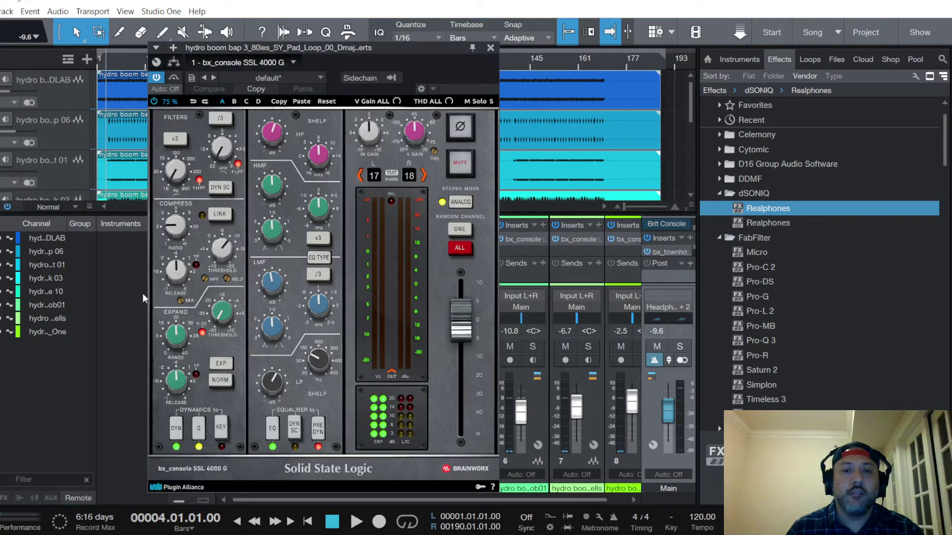
{"action": "left_click", "coordinate": [491, 48]}
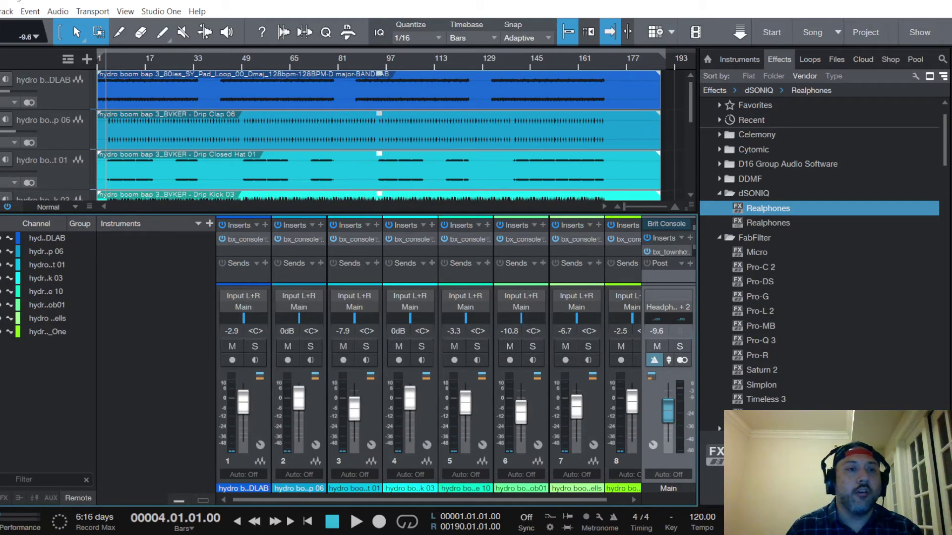
Save the song with its loop range set from bar 1 to bar 190.
{"action": "left_click", "coordinate": [1, 10]}
{"action": "left_click", "coordinate": [85, 147]}
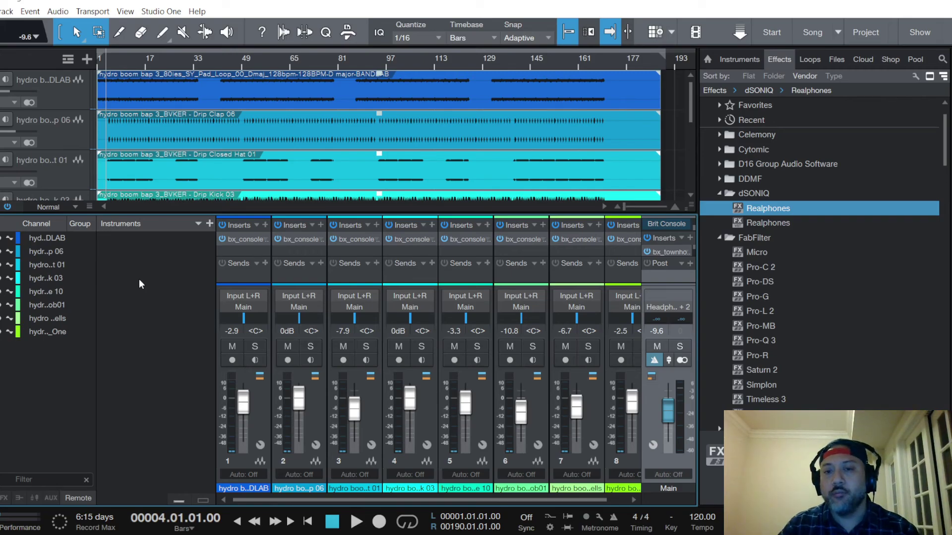
Check the bx_console SSL 4000 G settings on the 80ies SY Pad Loop channel once more and save the song.
{"action": "left_click", "coordinate": [244, 239]}
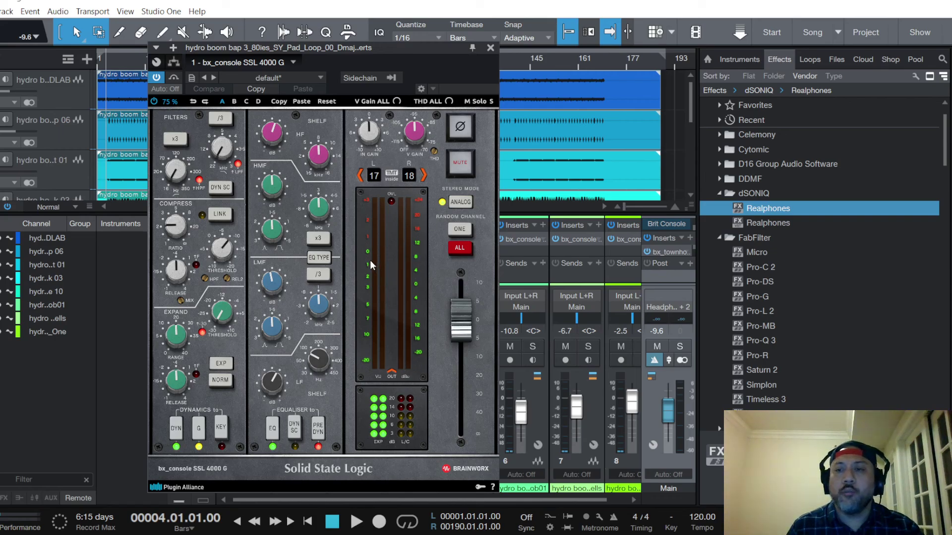
{"action": "left_click", "coordinate": [491, 48]}
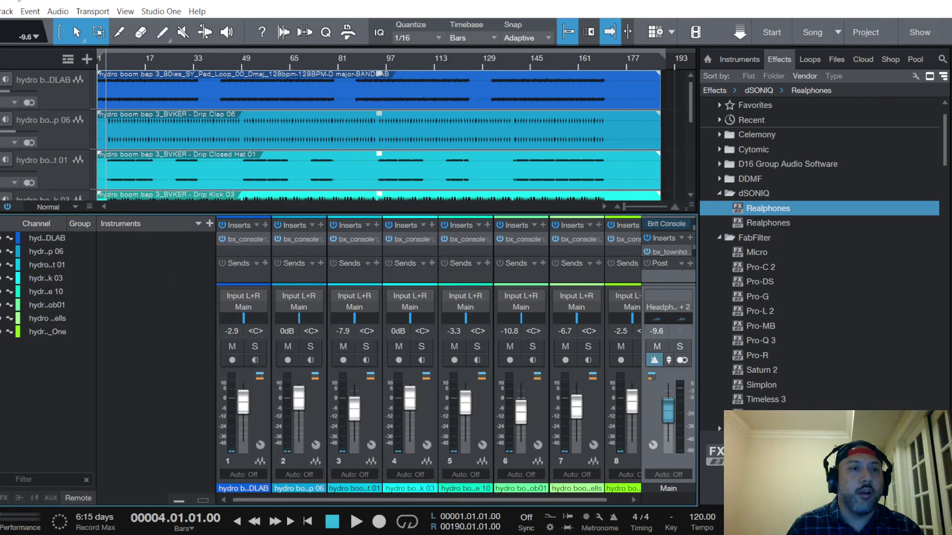
{"action": "left_click", "coordinate": [0, 12]}
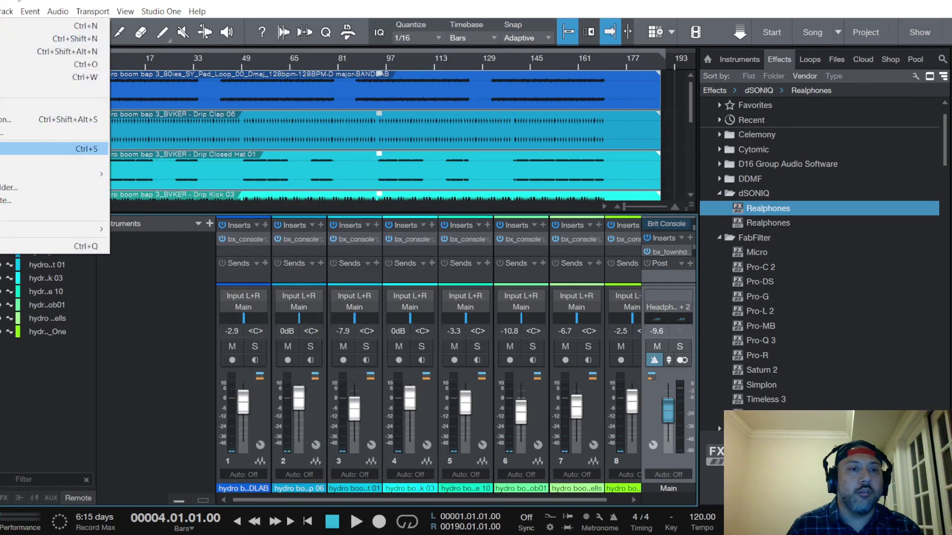
{"action": "left_click", "coordinate": [1, 149]}
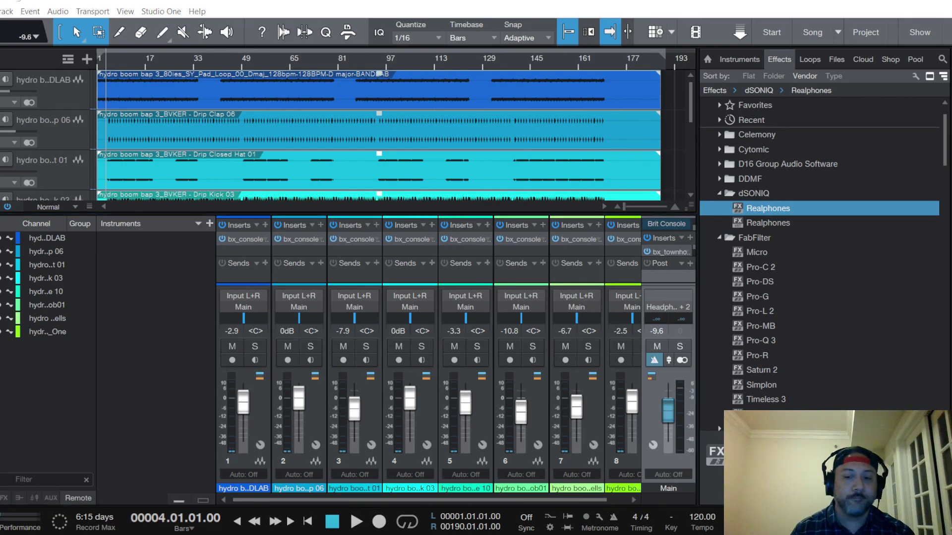
Switch to OBS and toggle the mute state of the Mic/Aux audio source.
{"action": "key", "text": "alt+Tab"}
{"action": "left_click", "coordinate": [455, 494]}
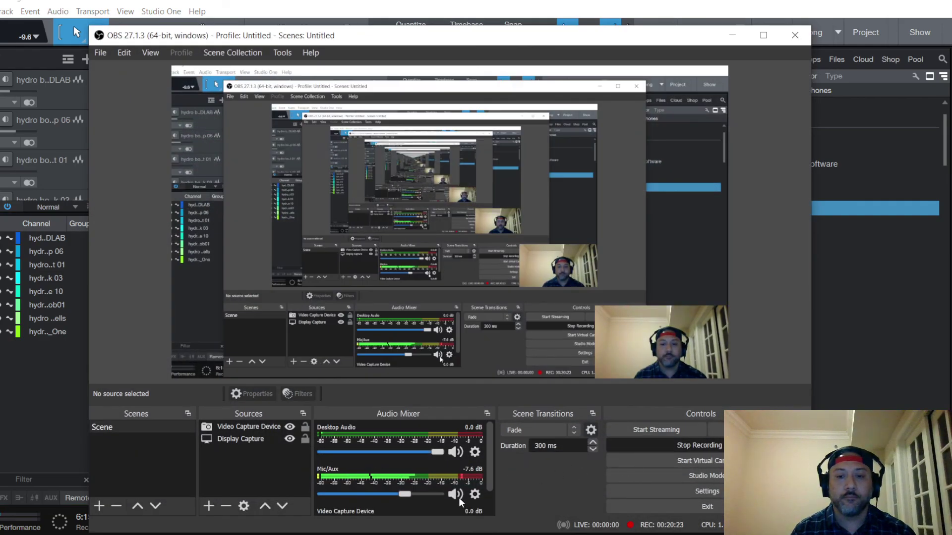